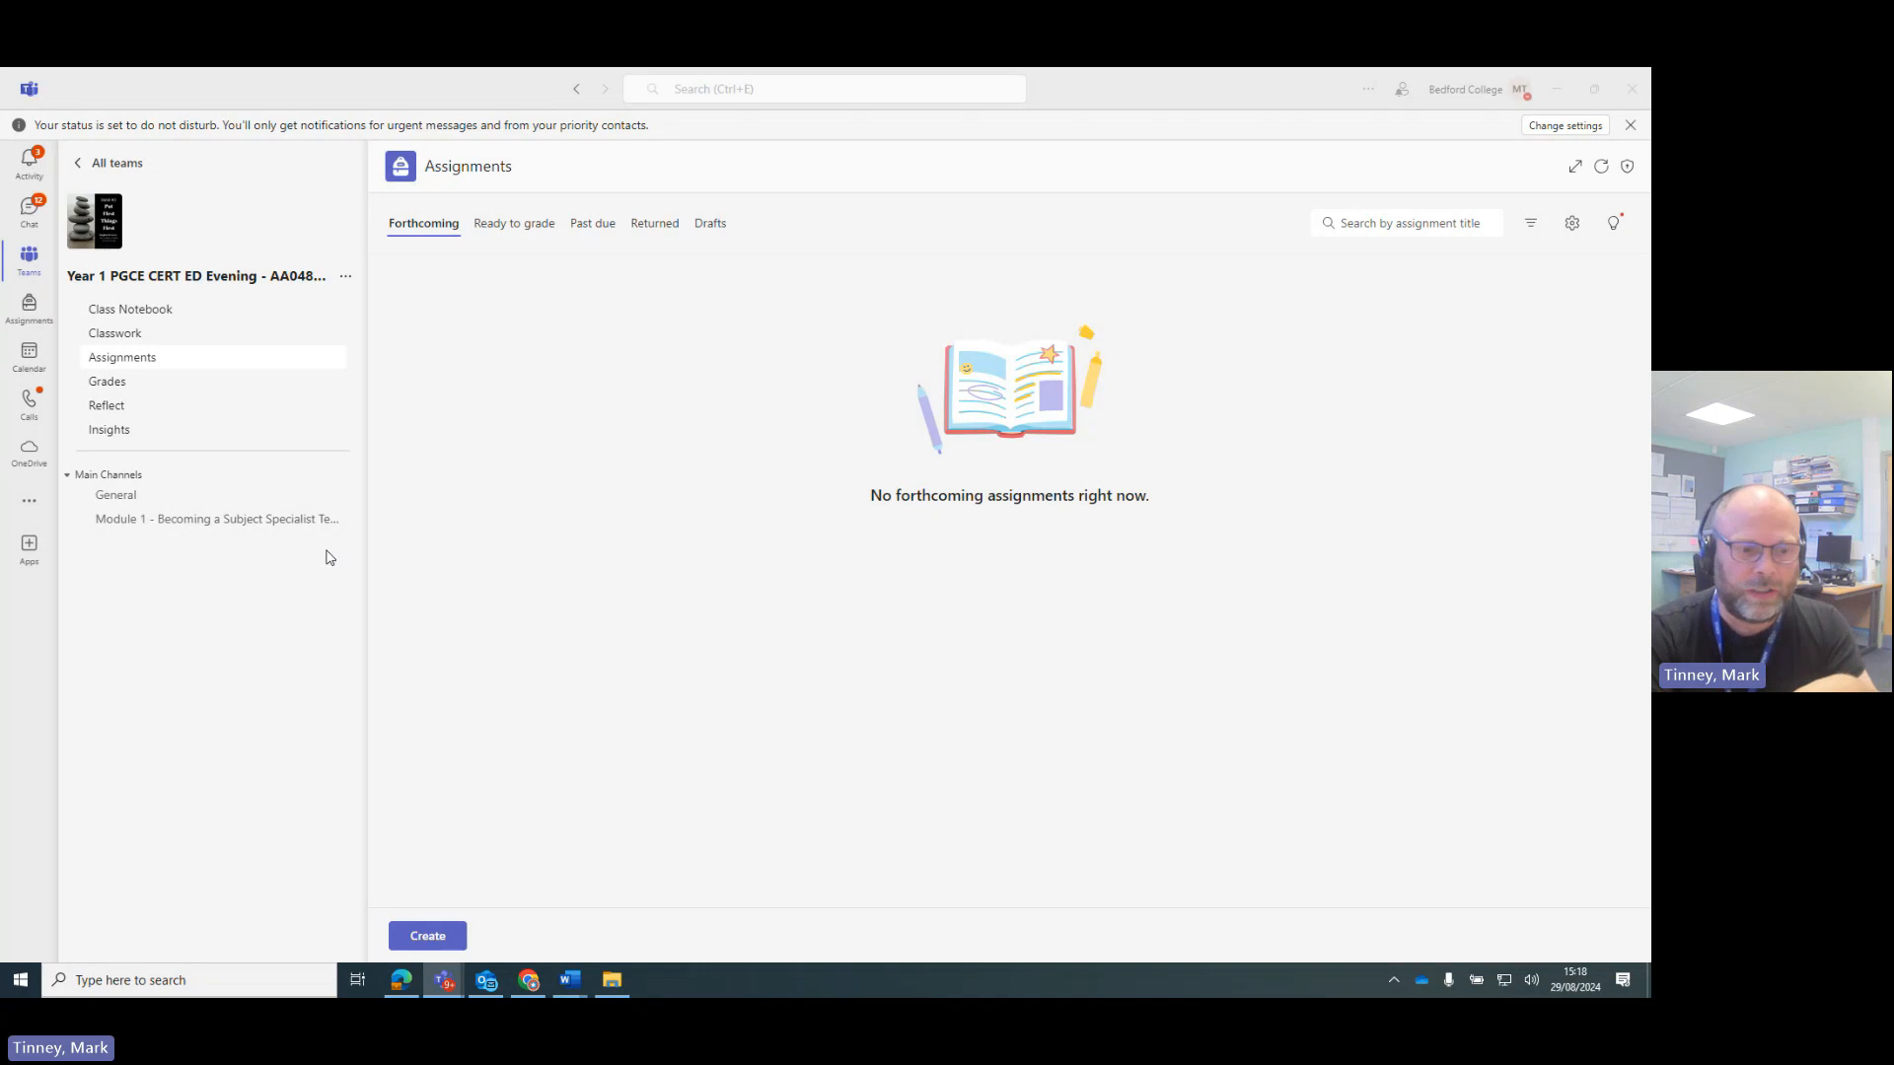
Examine which kinds of assignment can be added to Module 1 - Forms and paperwork in the team's Classwork
left_click(192, 340)
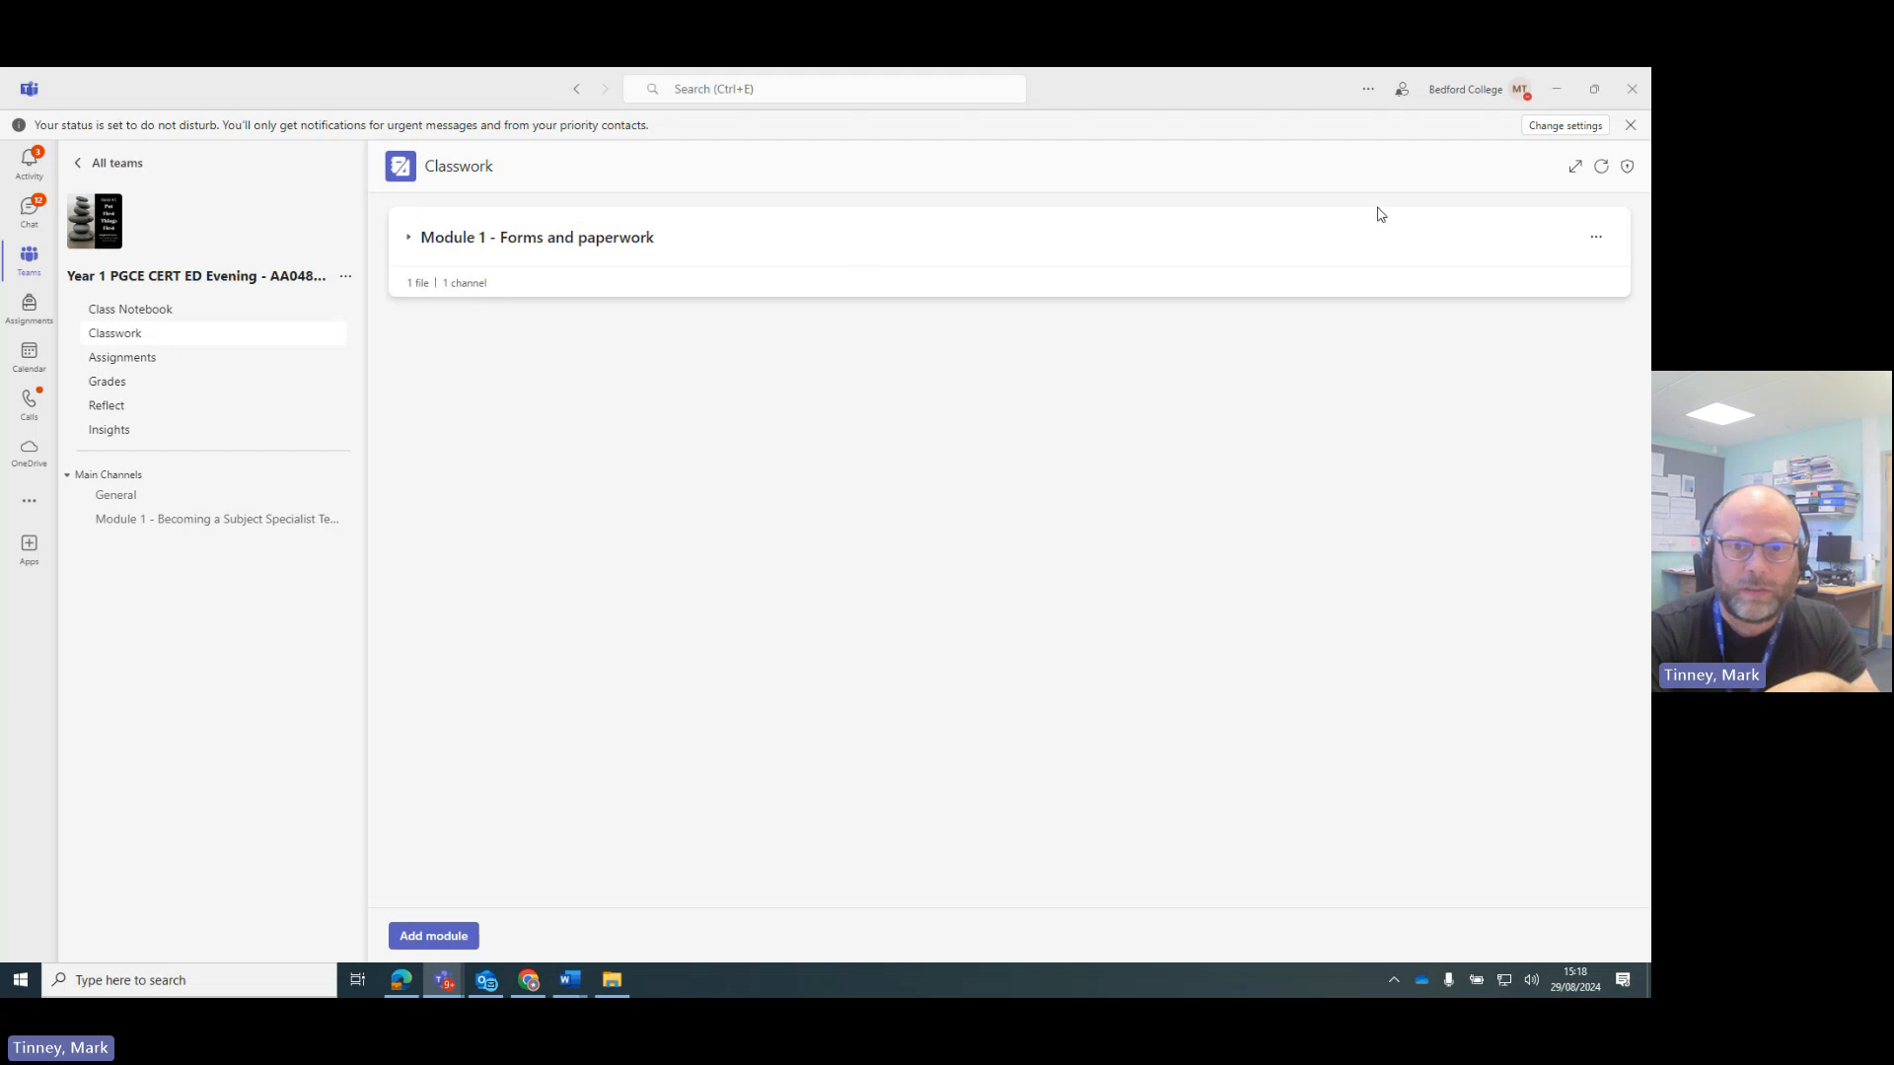
left_click(1371, 256)
left_click(1558, 244)
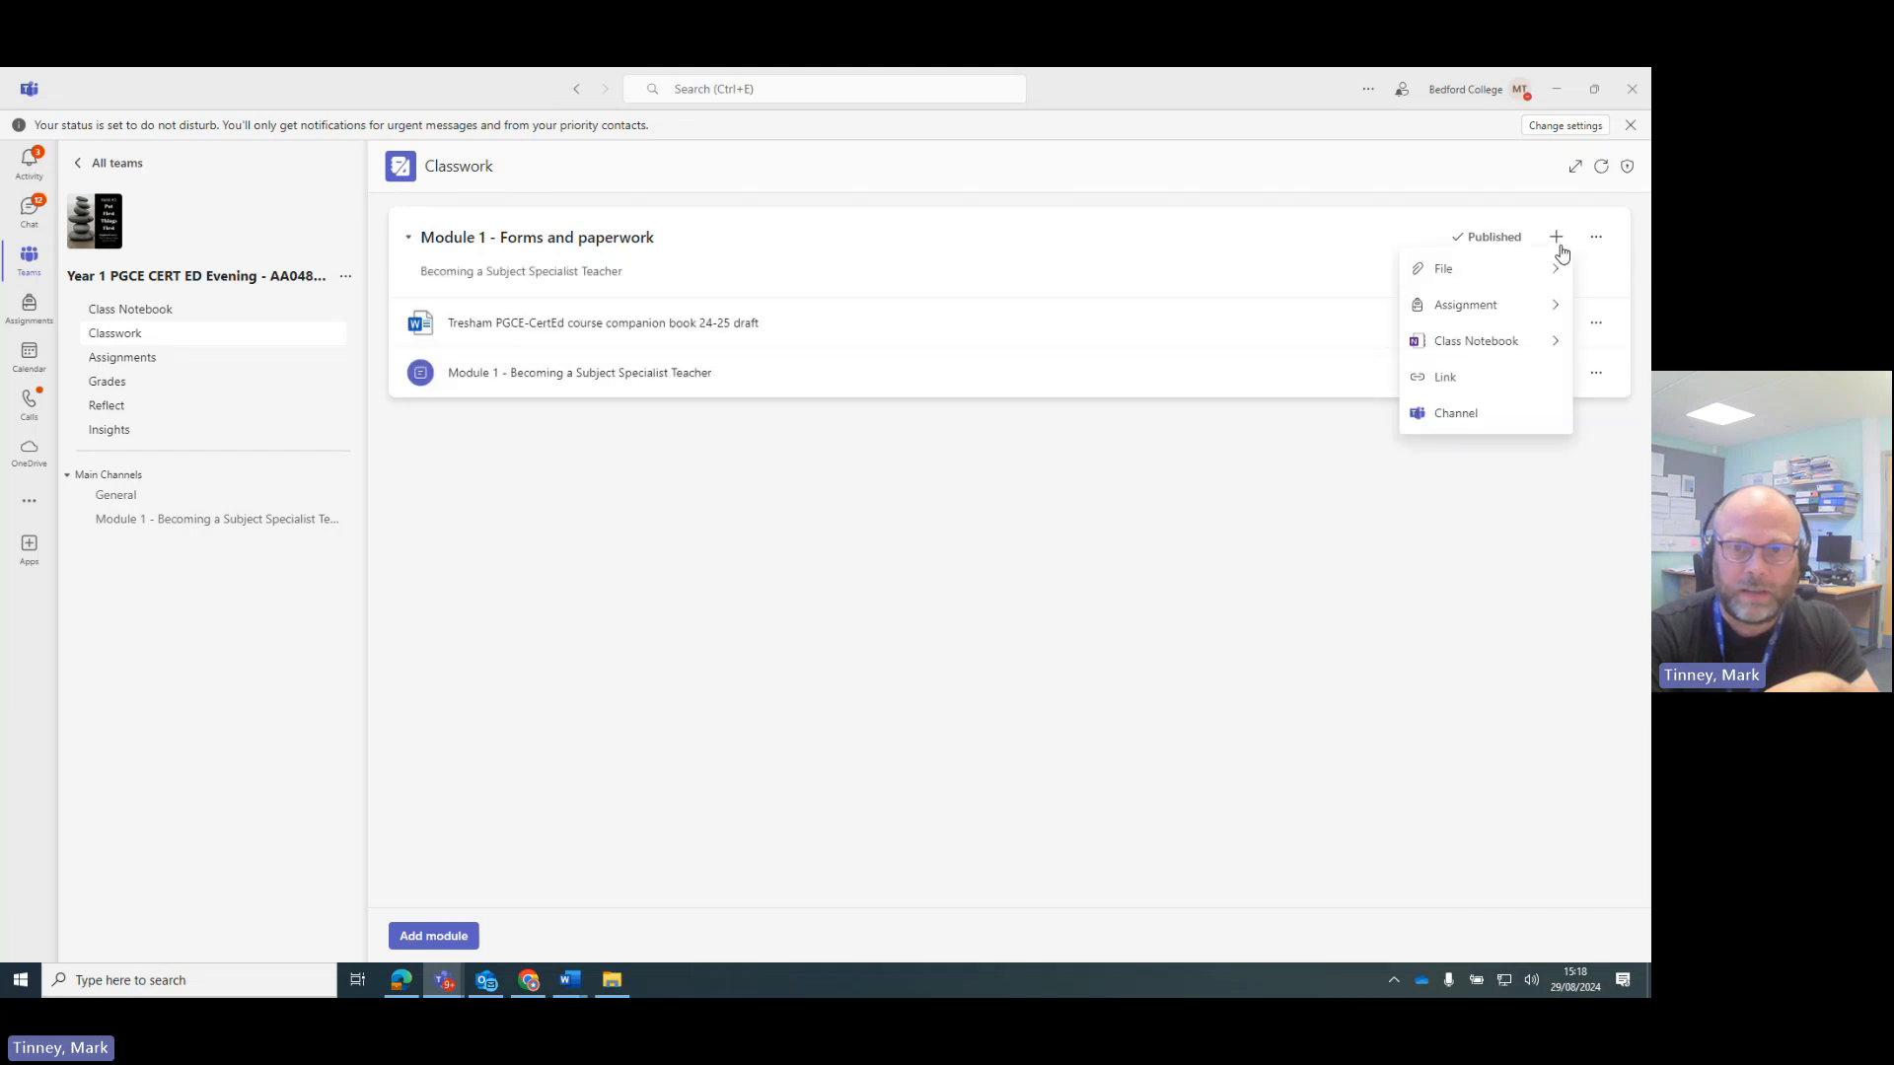
left_click(1541, 314)
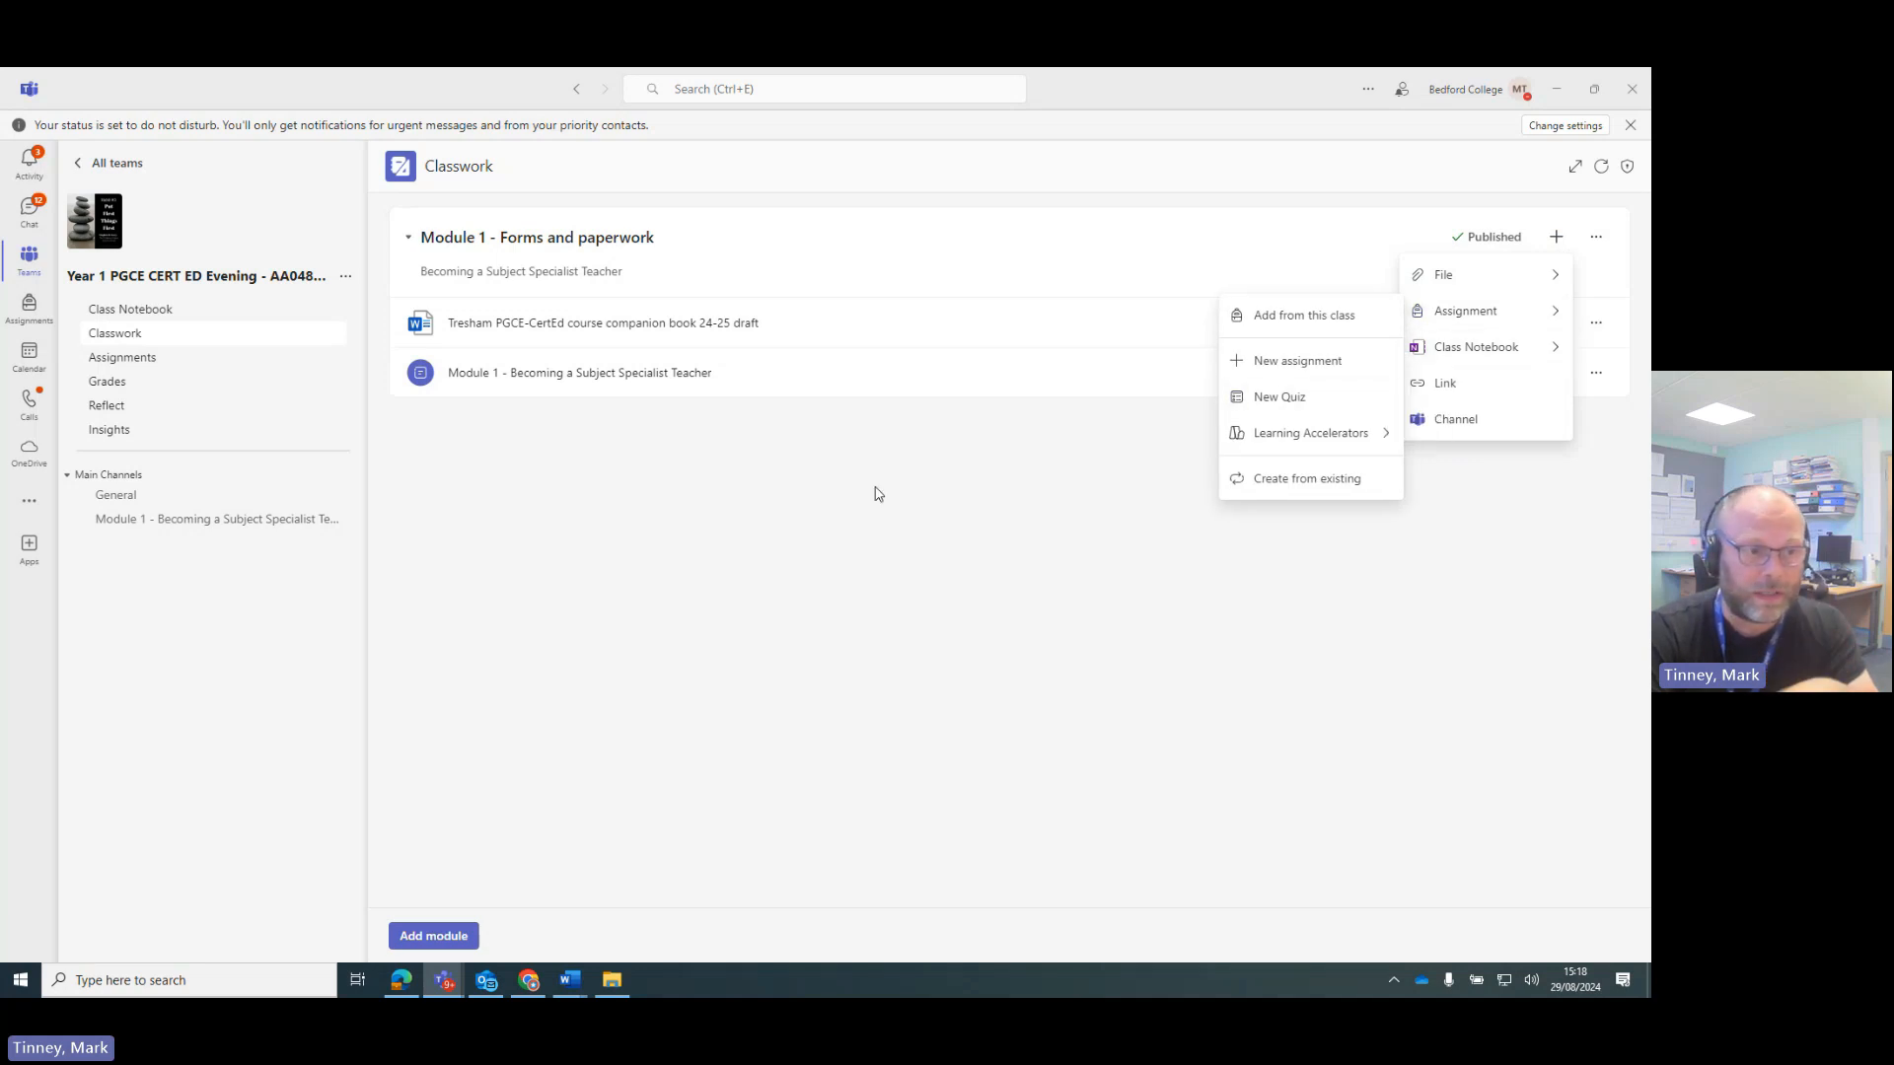
Create a blank quiz from the team's Assignments, view the question types it offers, and leave without adding any question
left_click(216, 361)
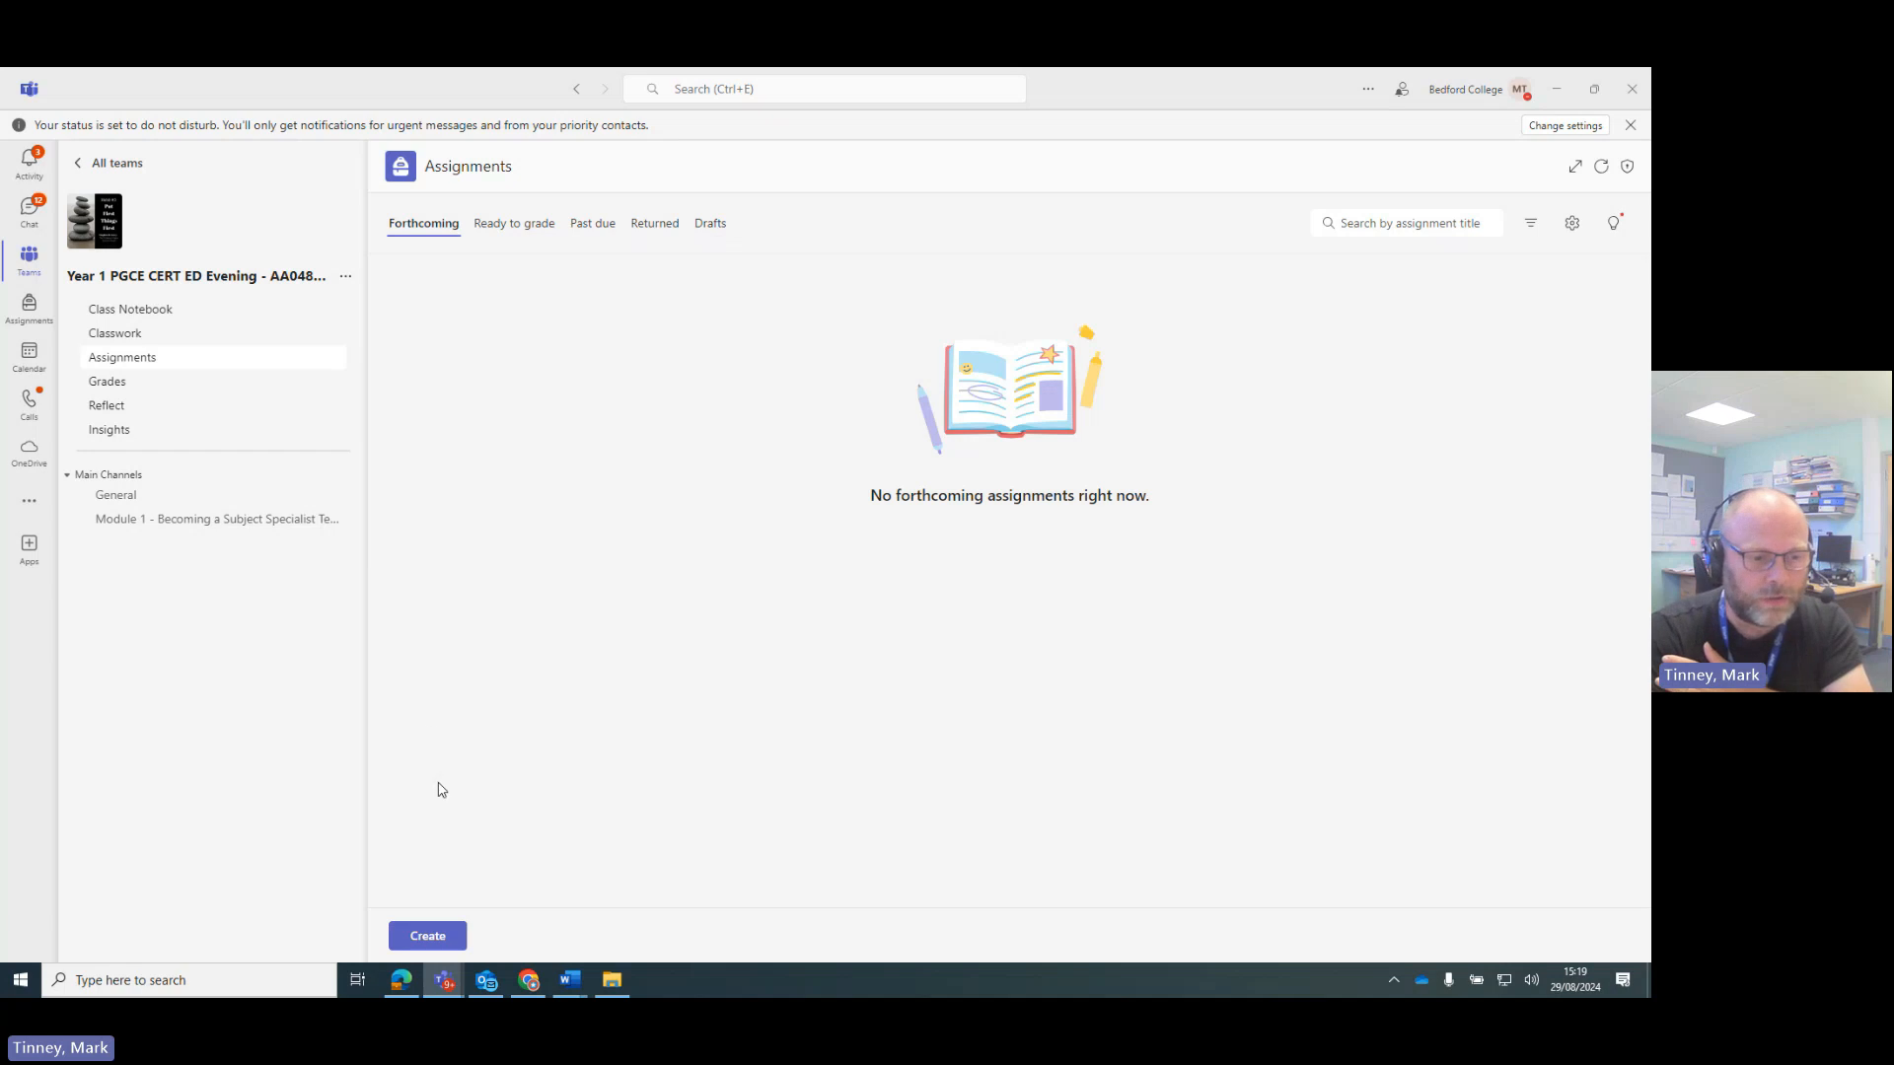
left_click(452, 945)
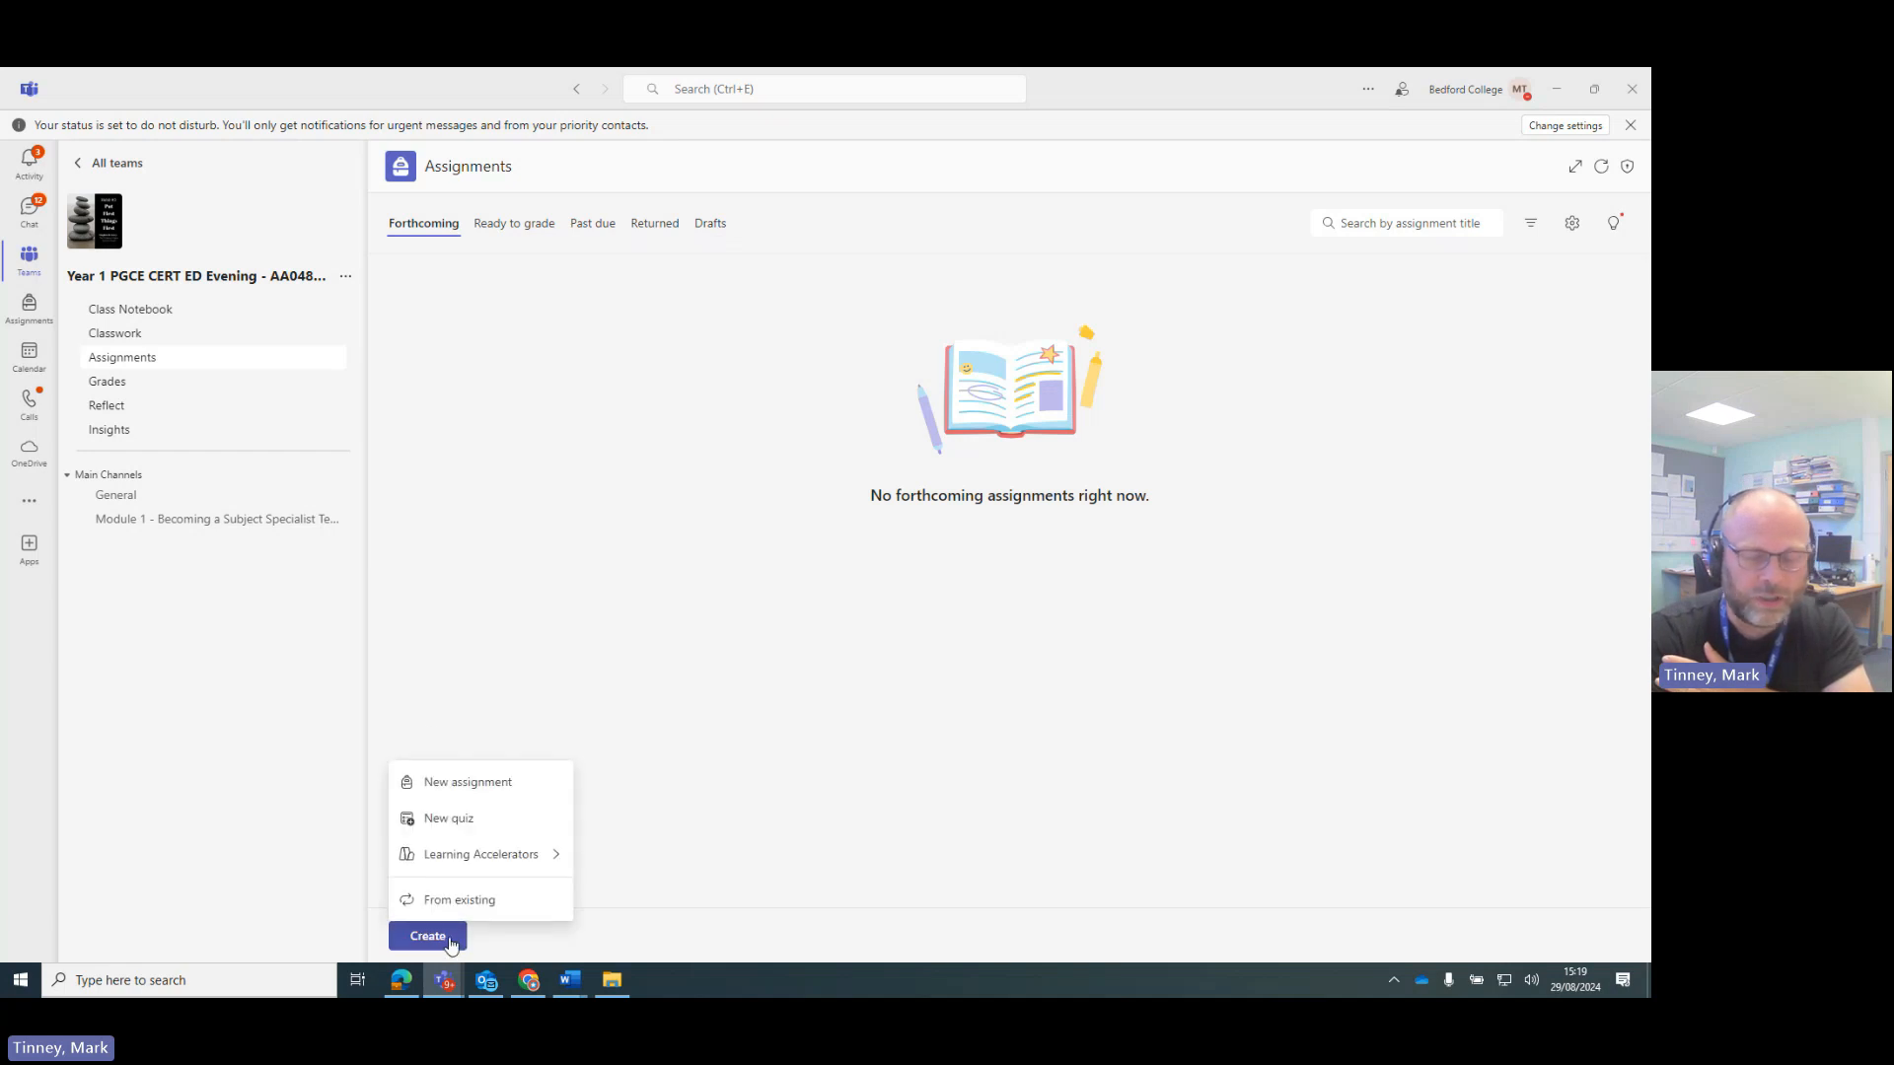
left_click(460, 821)
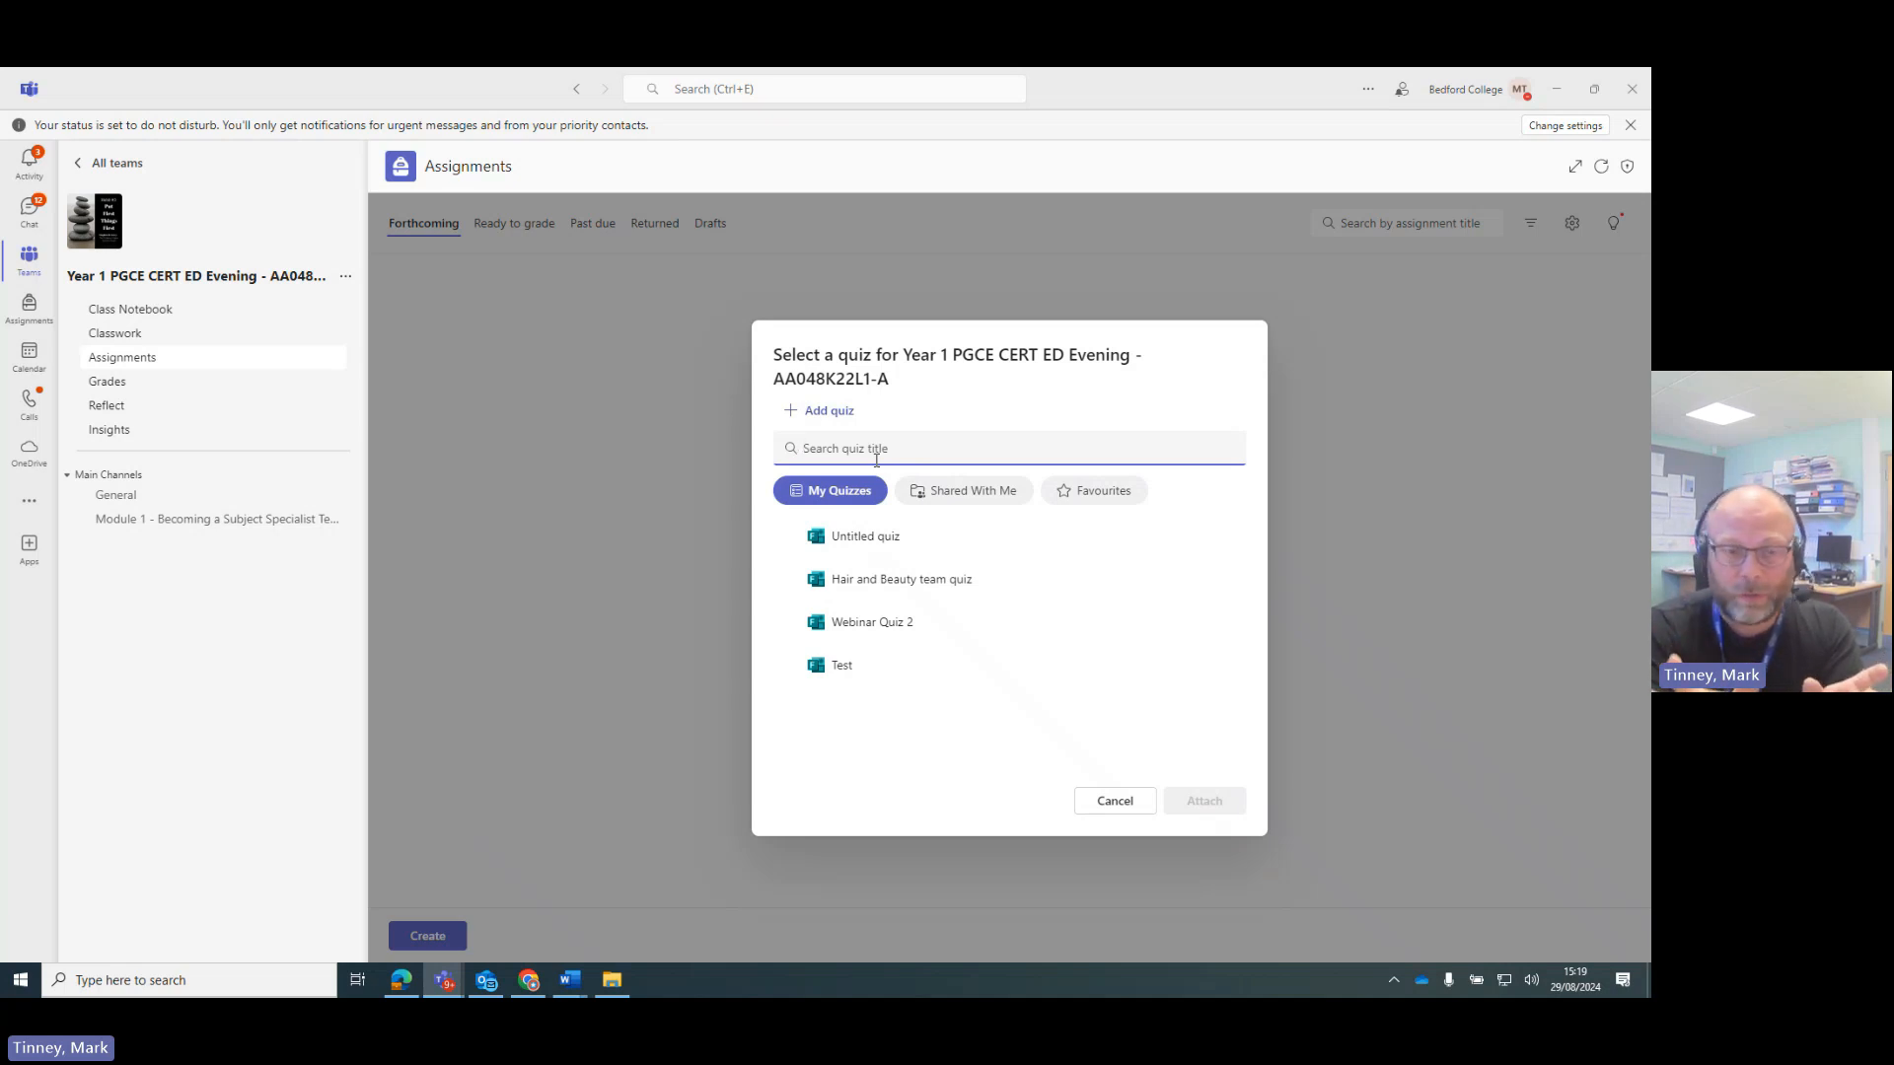
left_click(834, 414)
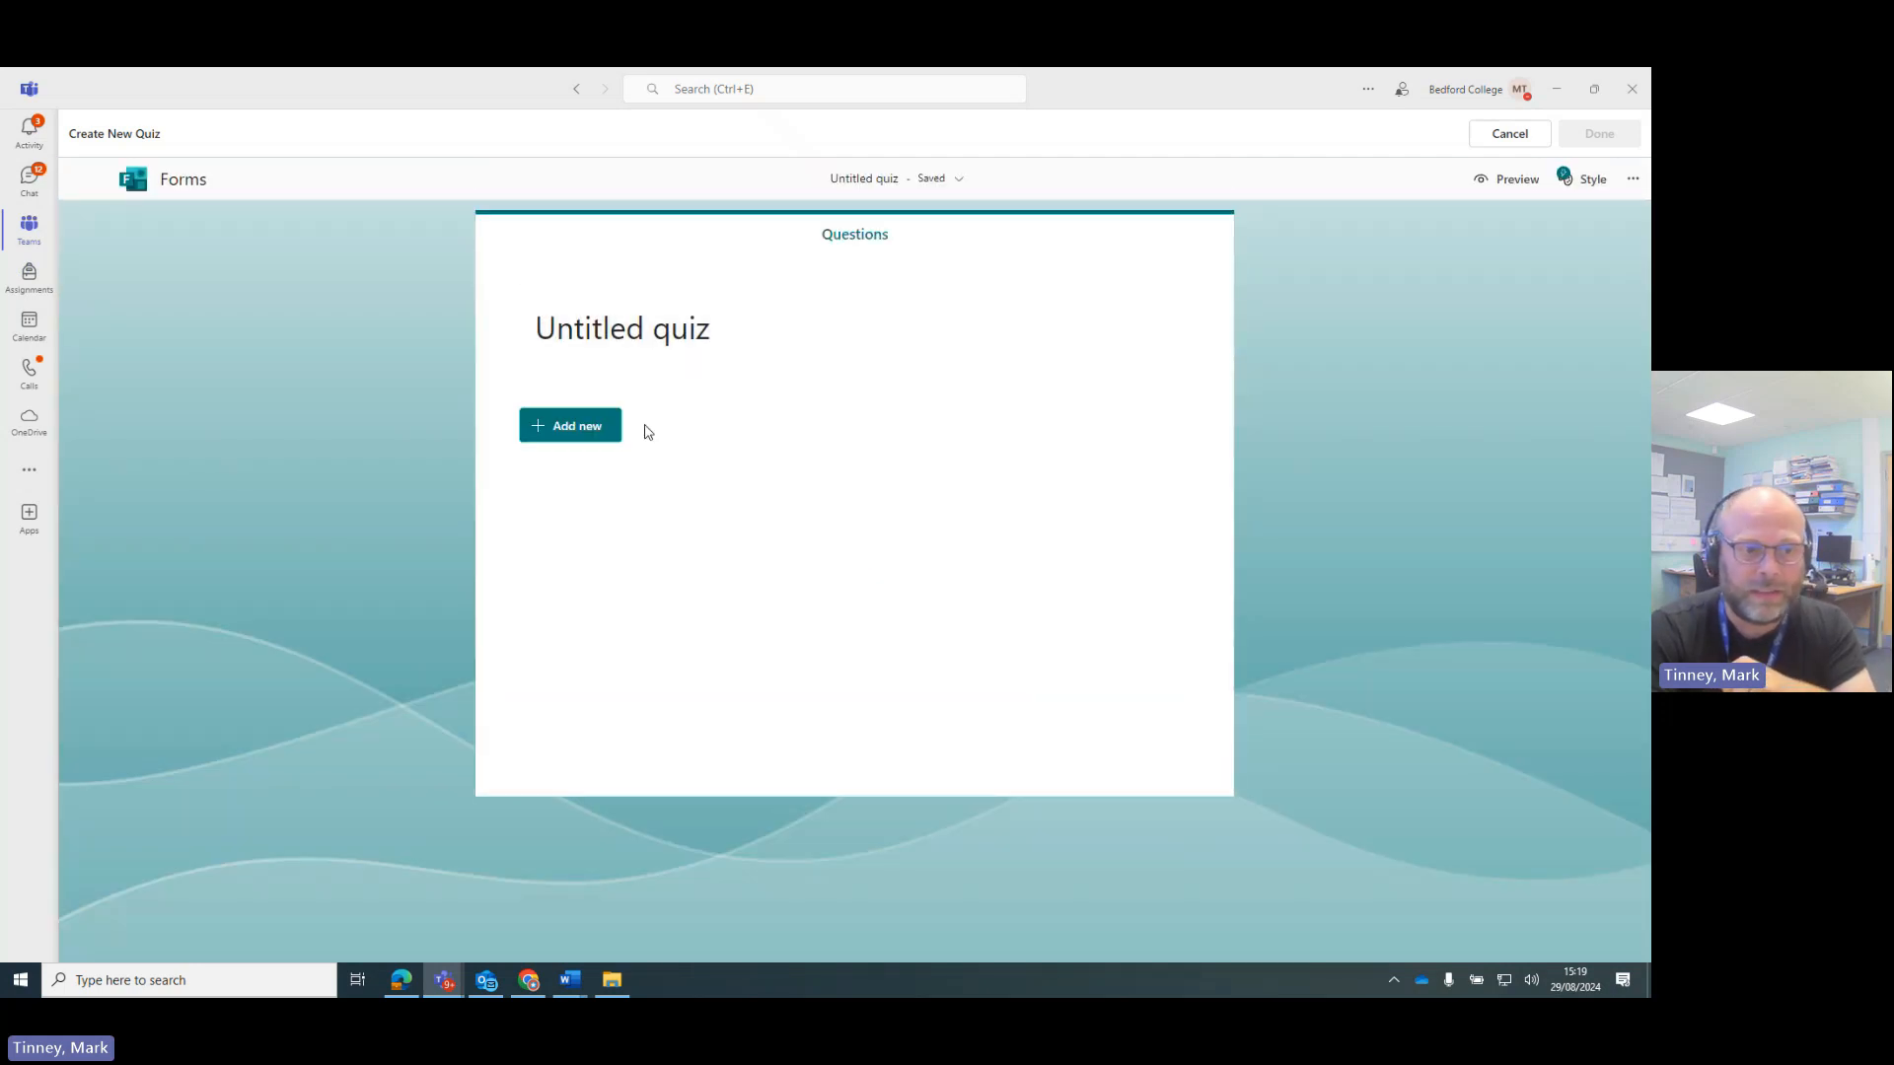
left_click(584, 435)
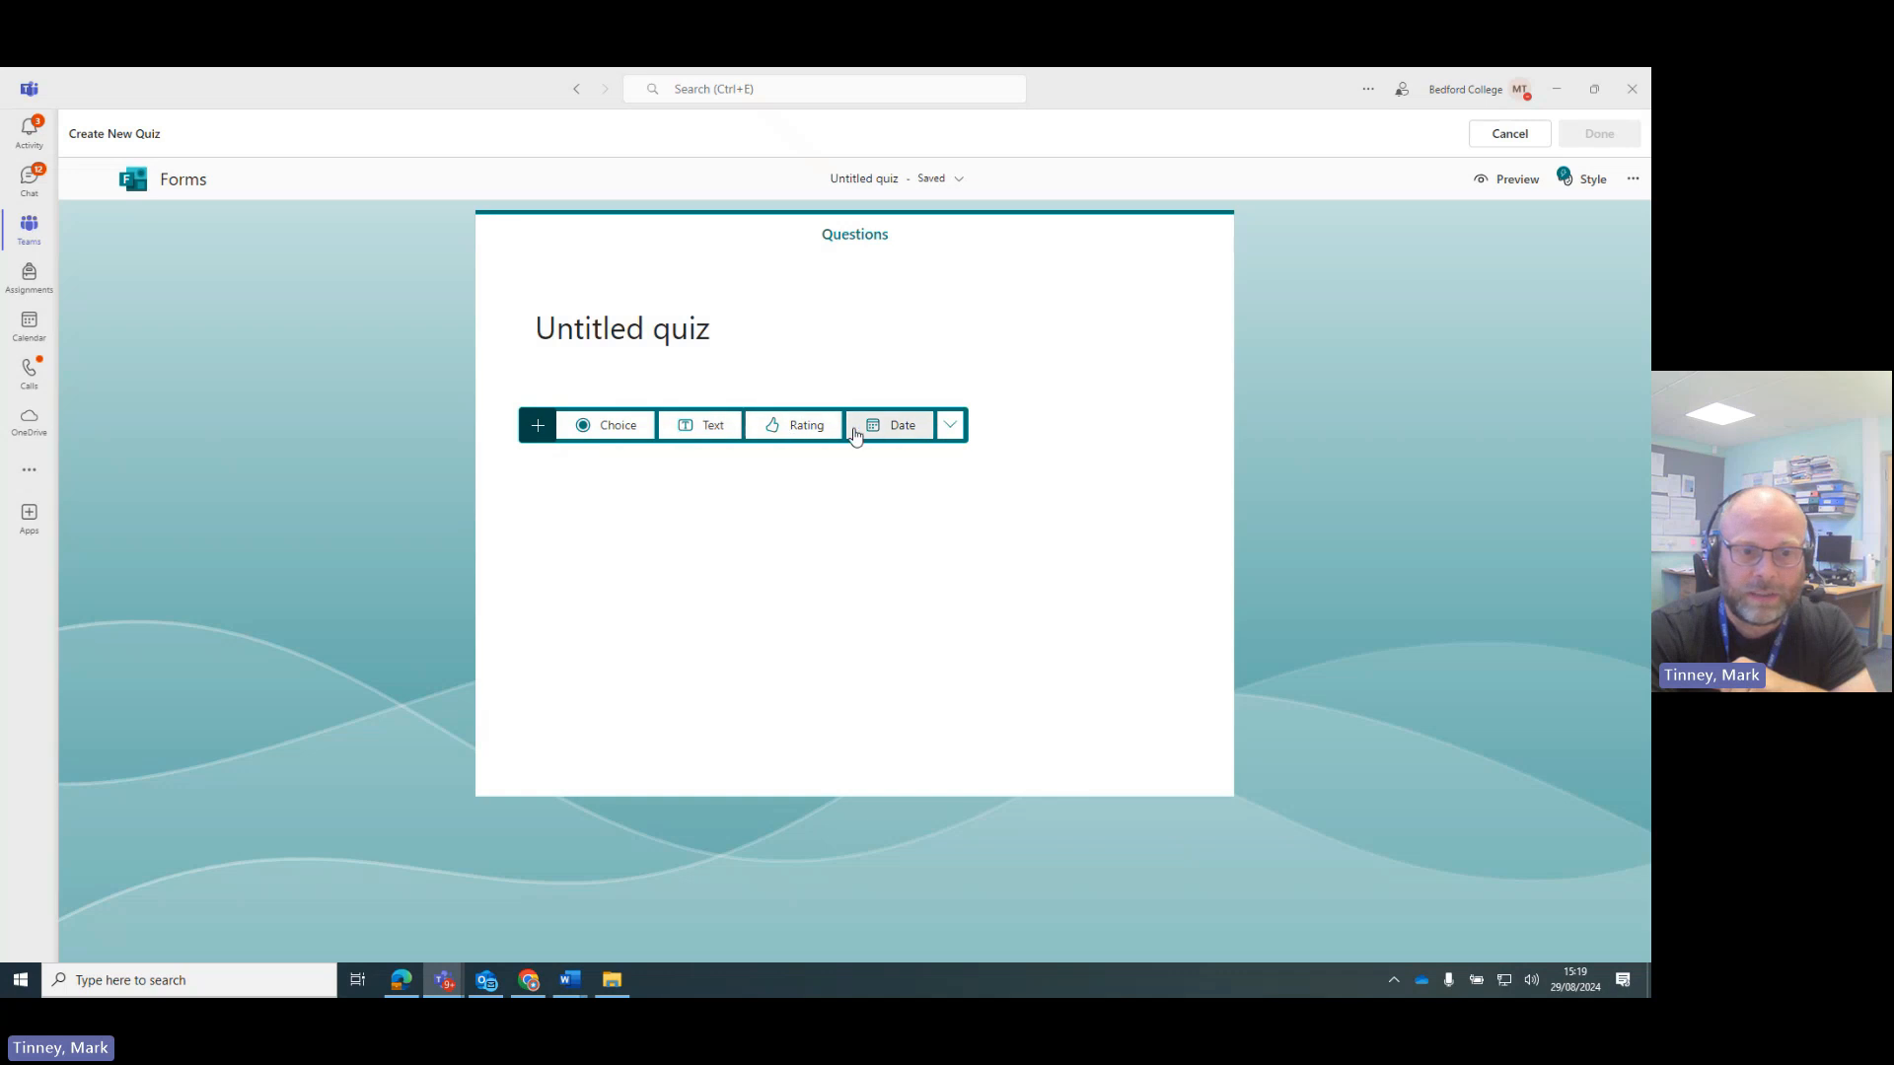
left_click(1040, 529)
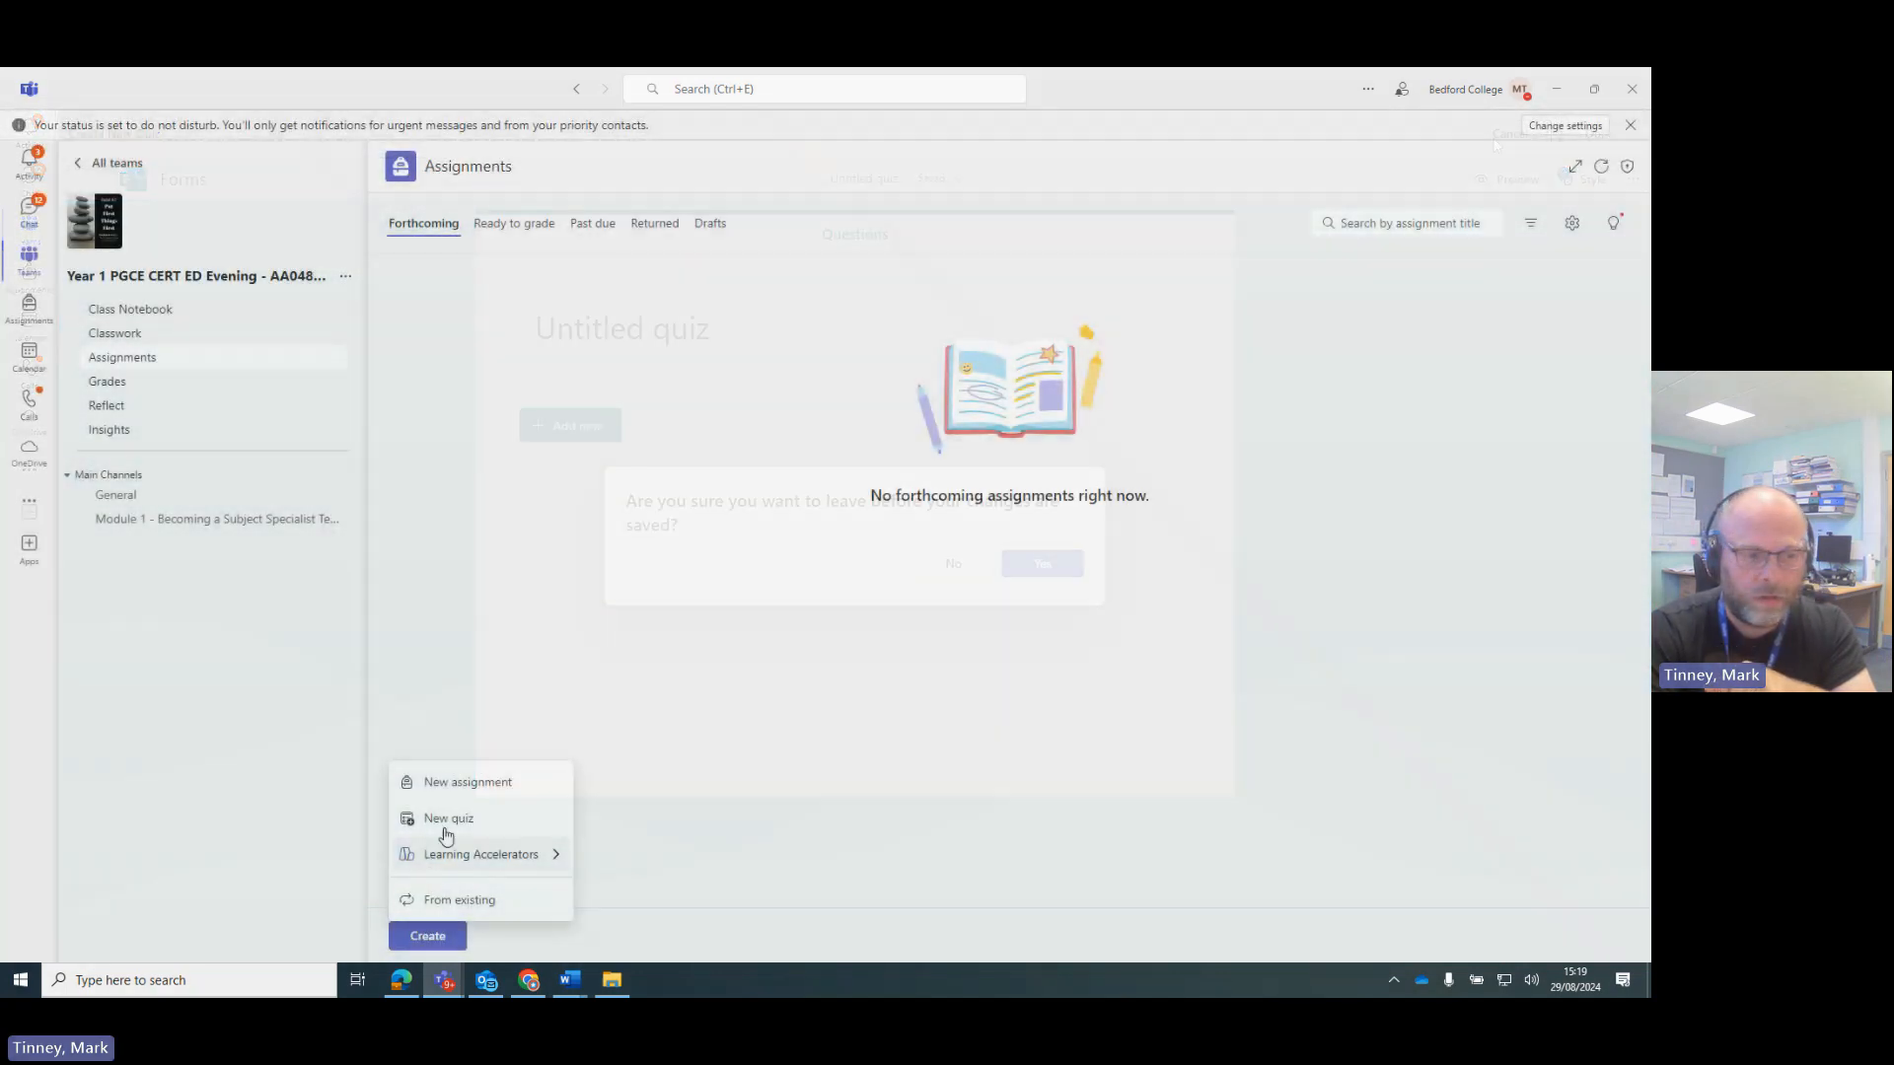
Look through the existing and shared quizzes that could be attached for the class, and close the quiz selection
left_click(444, 825)
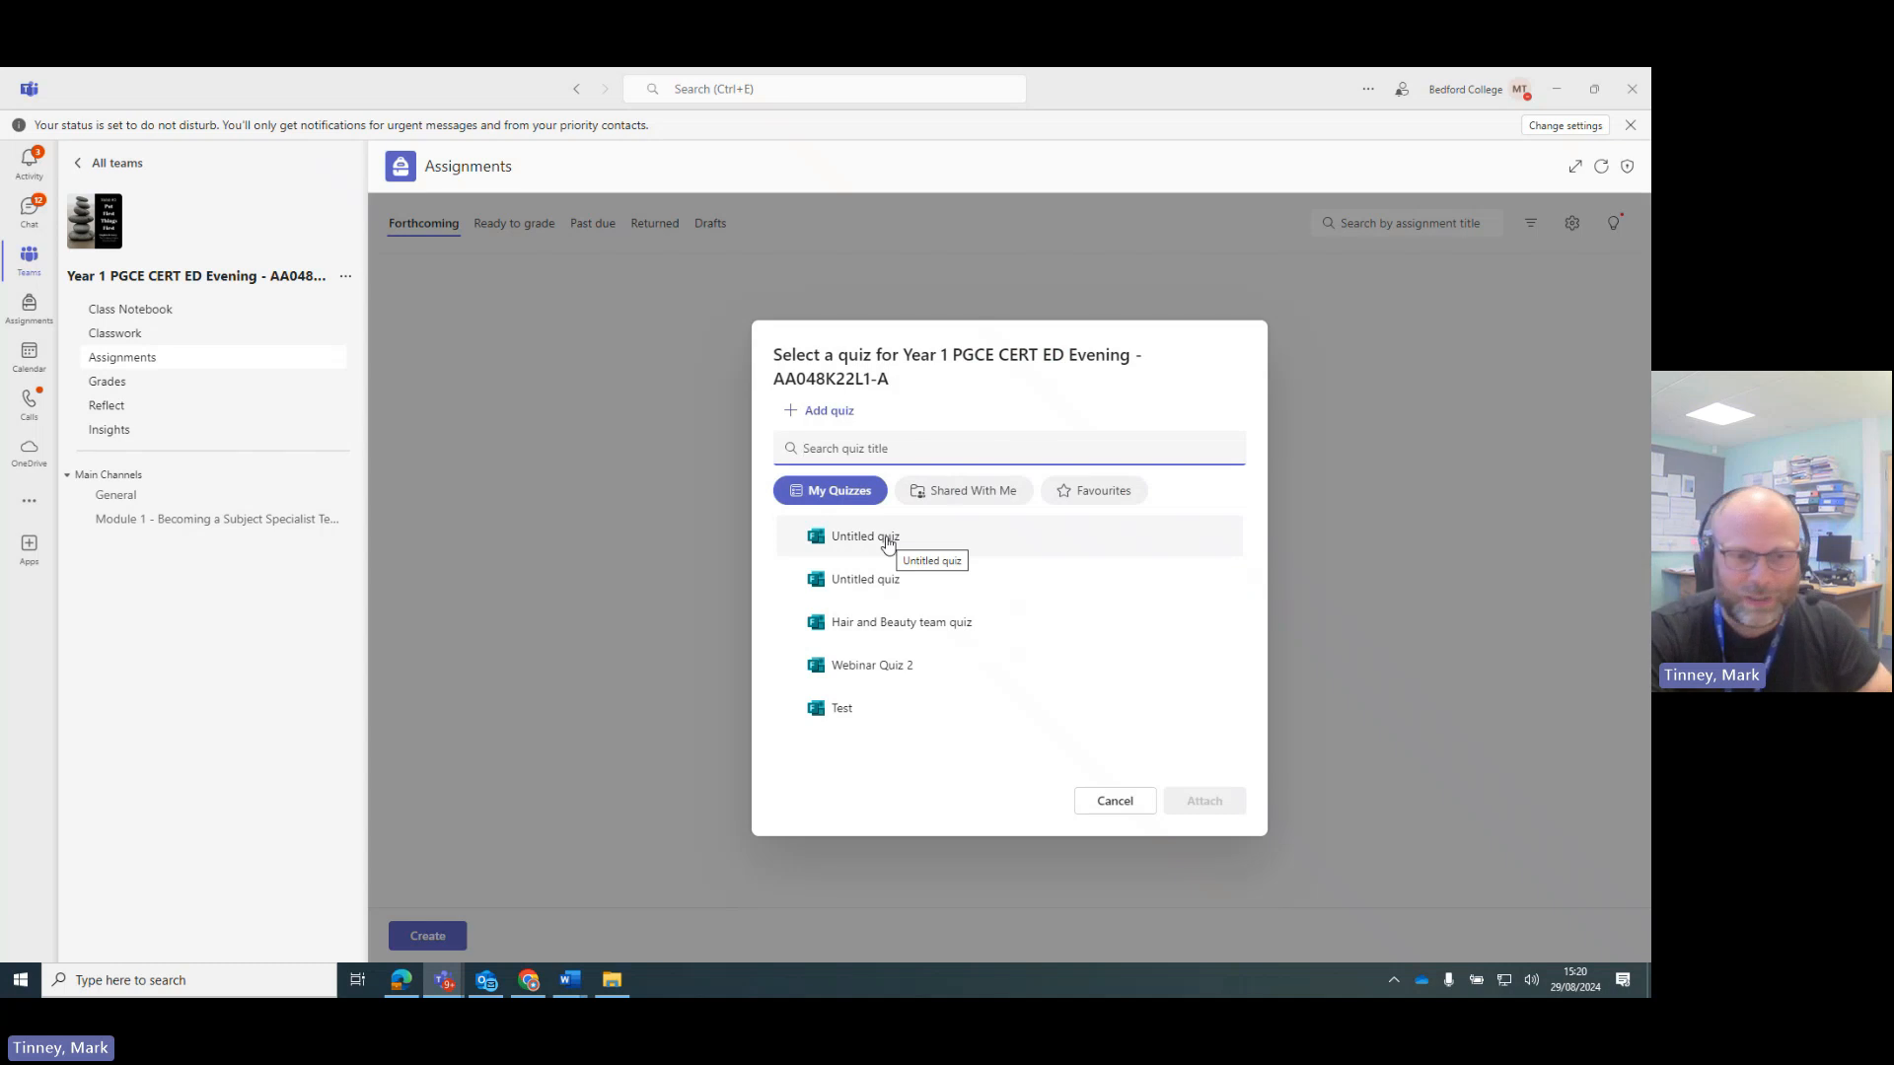
left_click(964, 495)
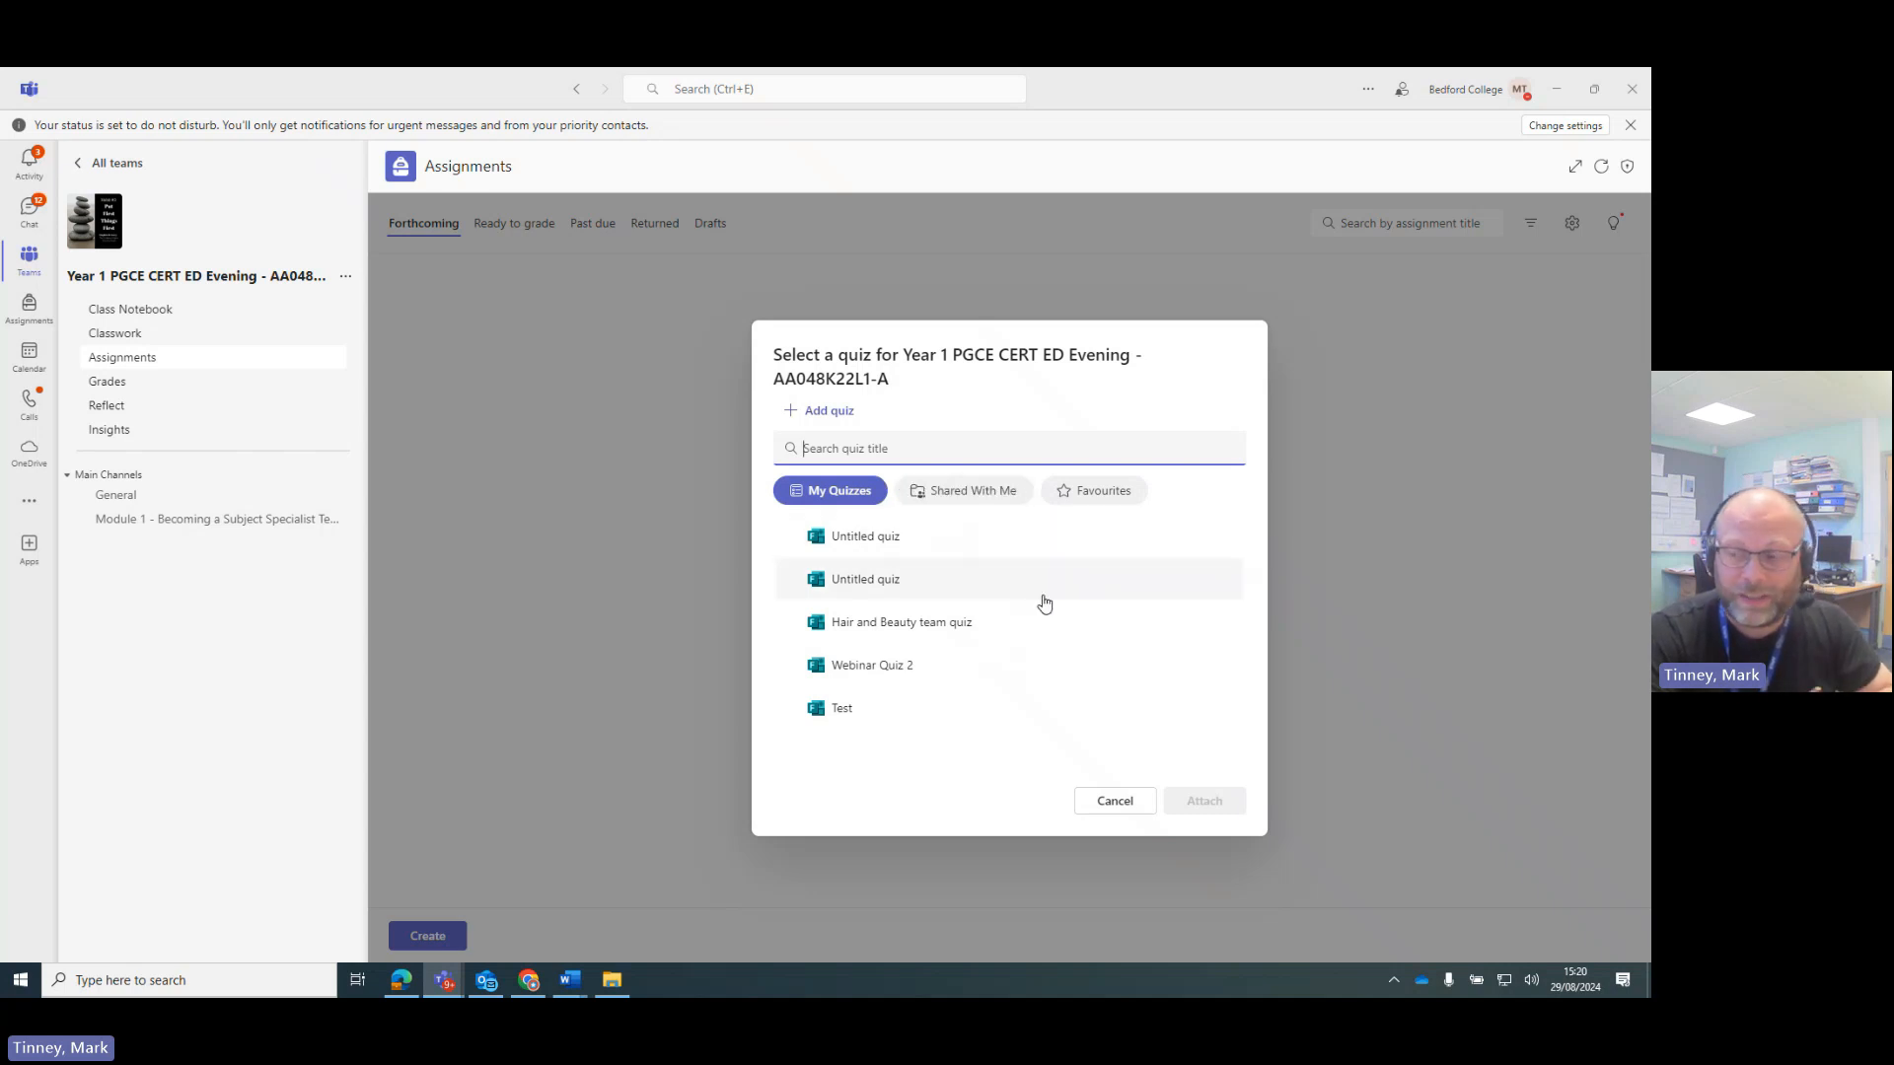
left_click(1116, 801)
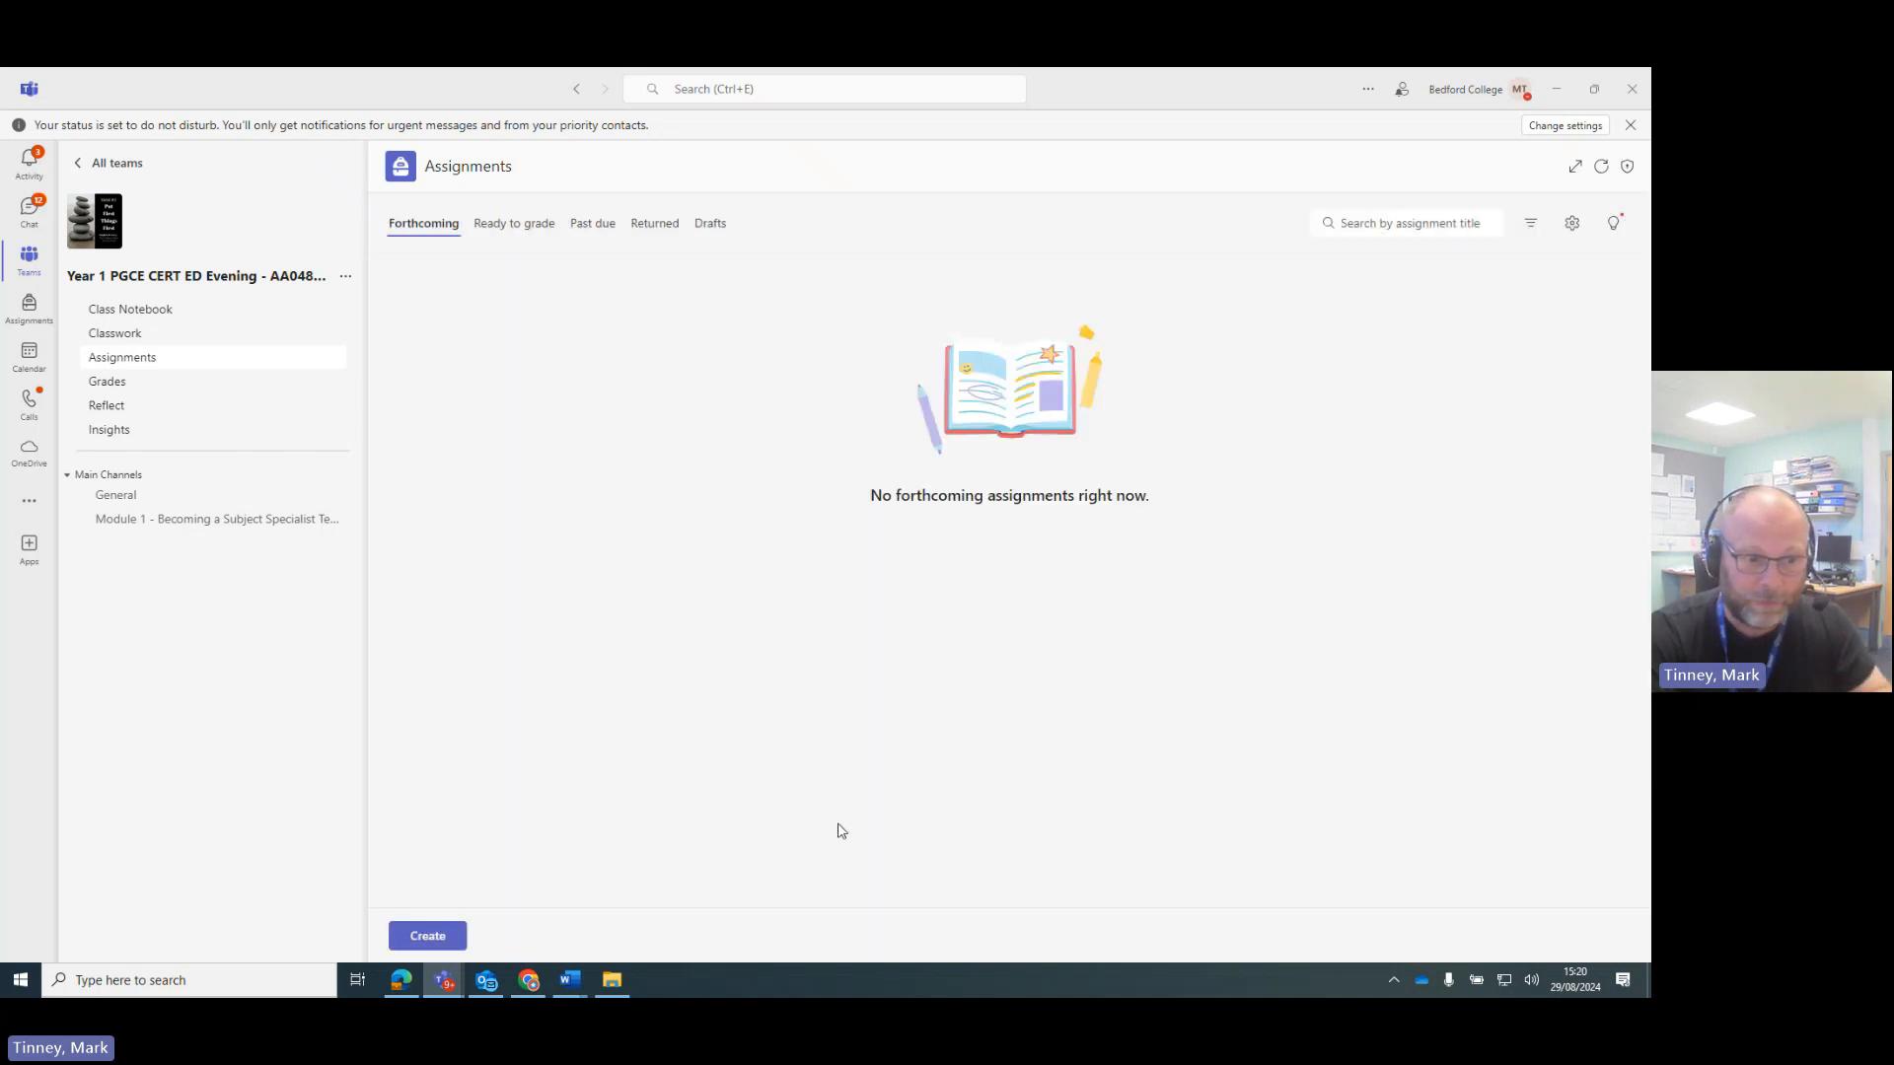
Start a new assignment for the class and dismiss the tip about AI enhanced instructions
left_click(418, 934)
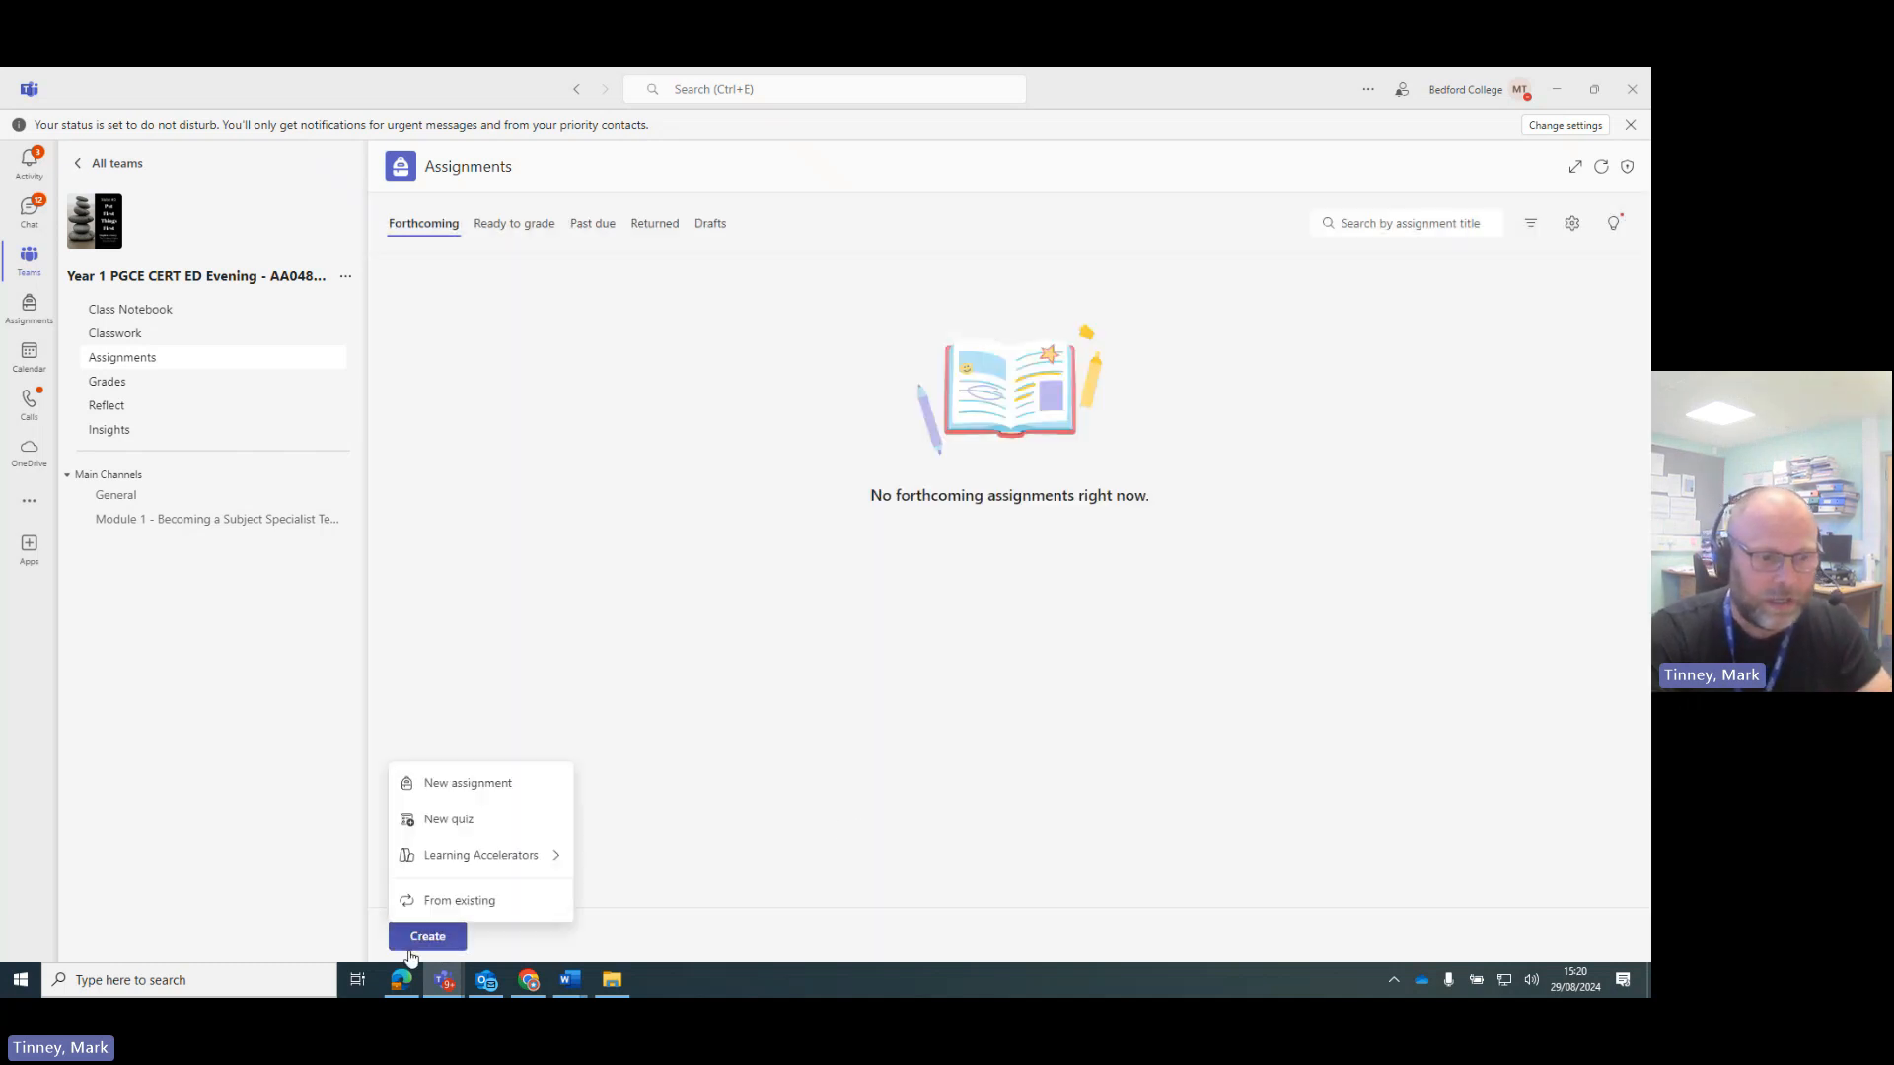
left_click(512, 784)
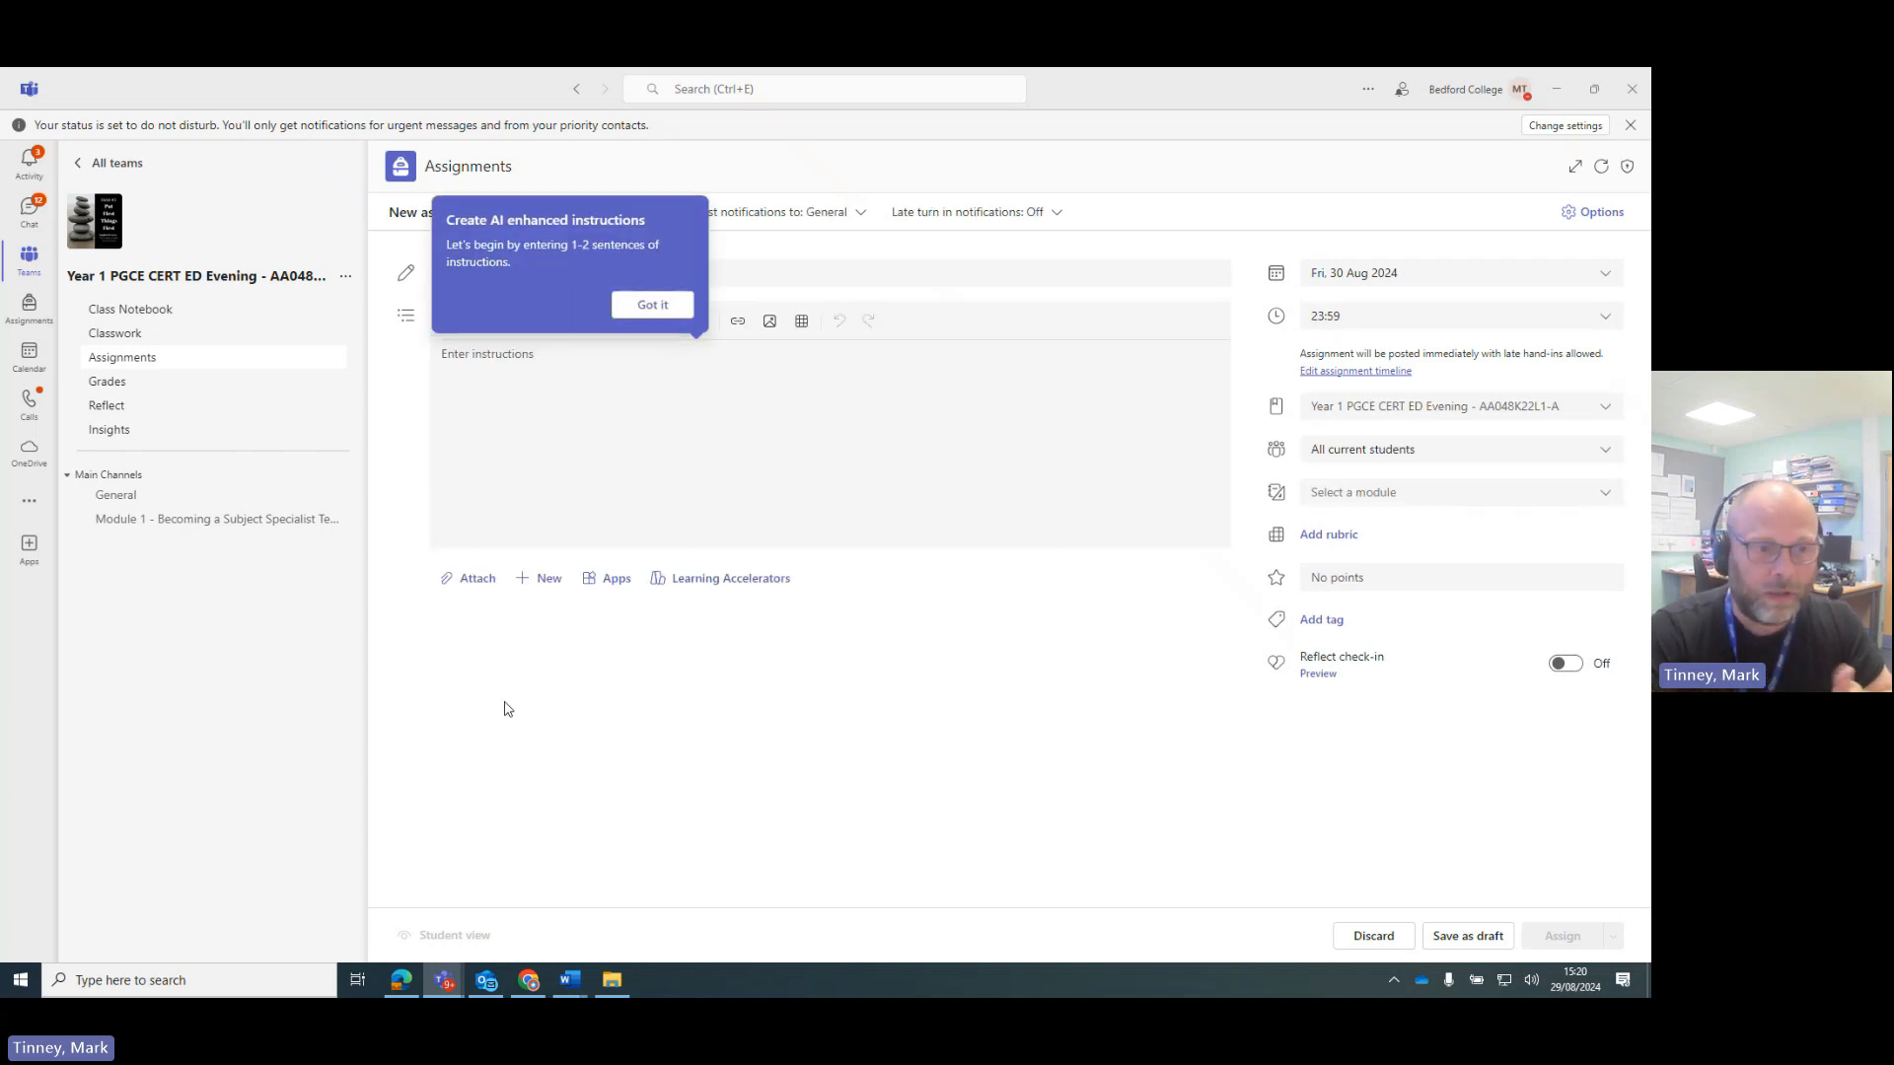
left_click(661, 310)
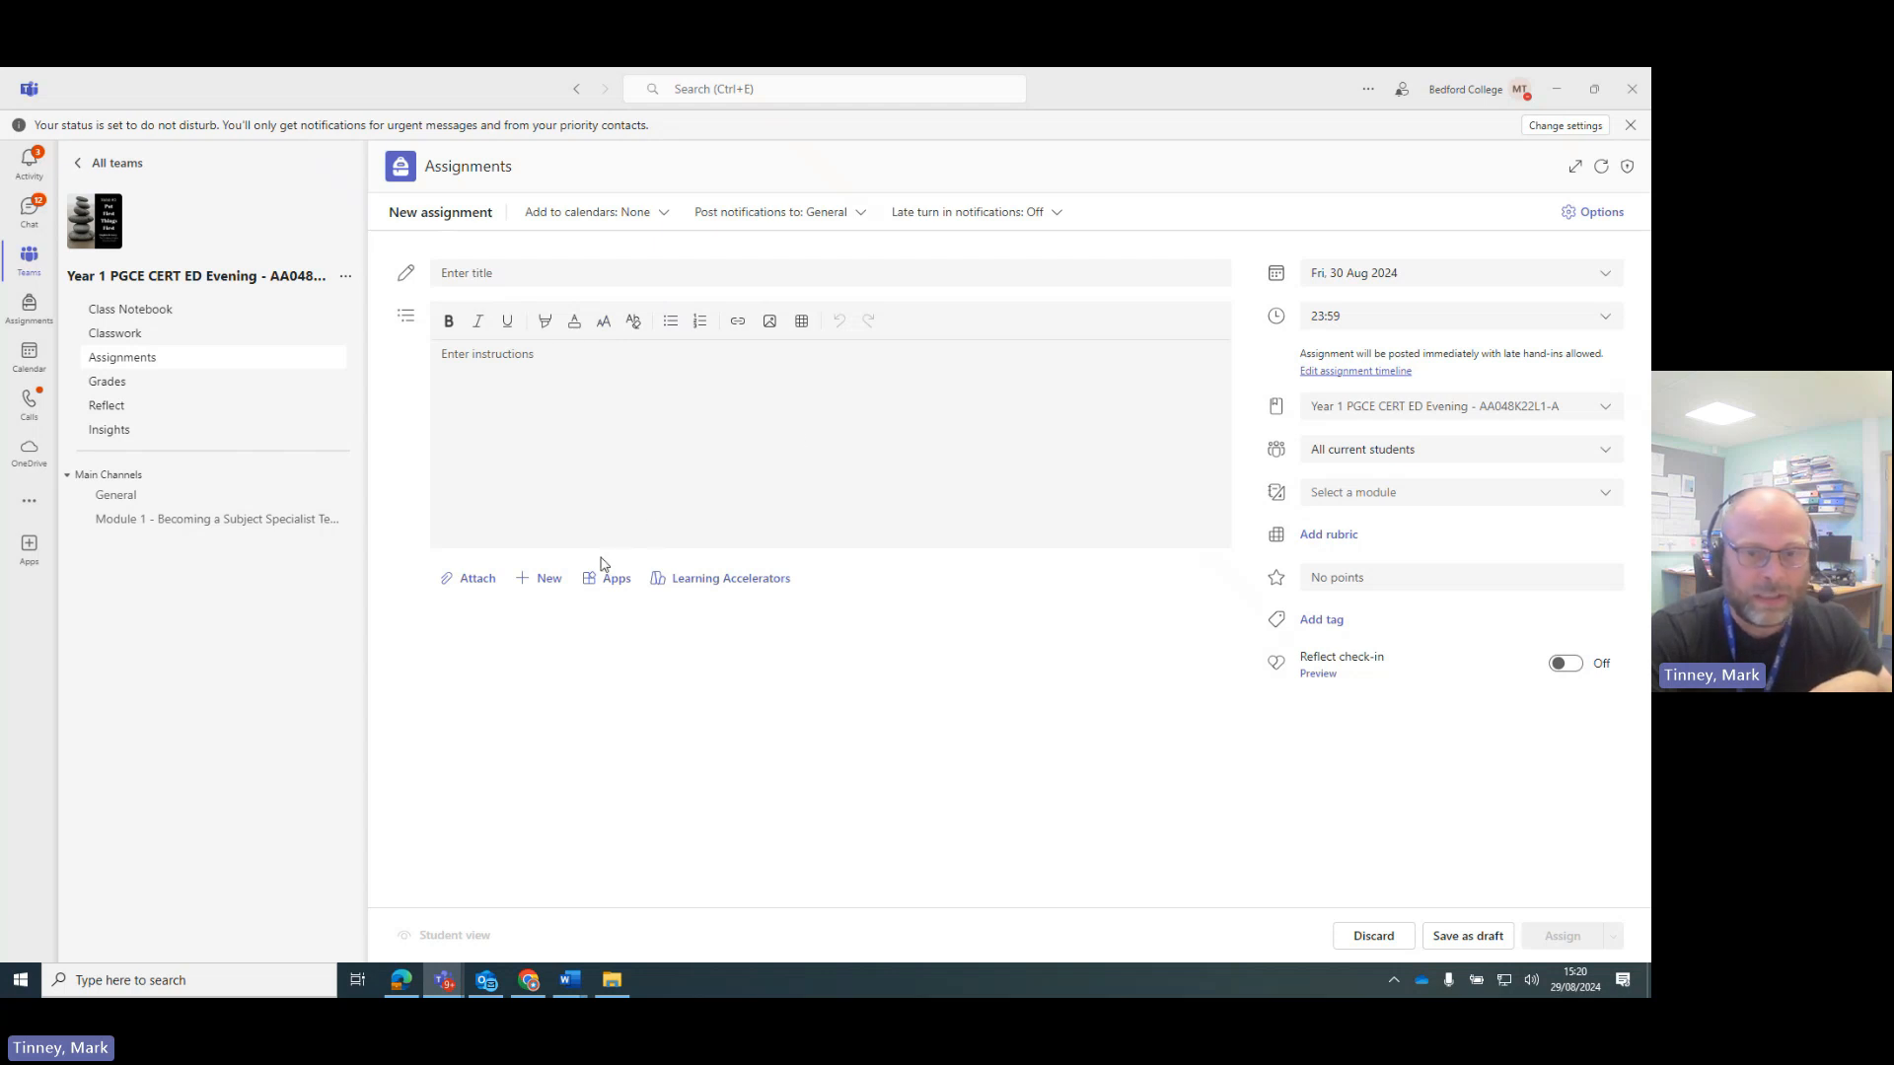
Review the due date, due time, class and student choices of the new assignment without changing them
left_click(1363, 283)
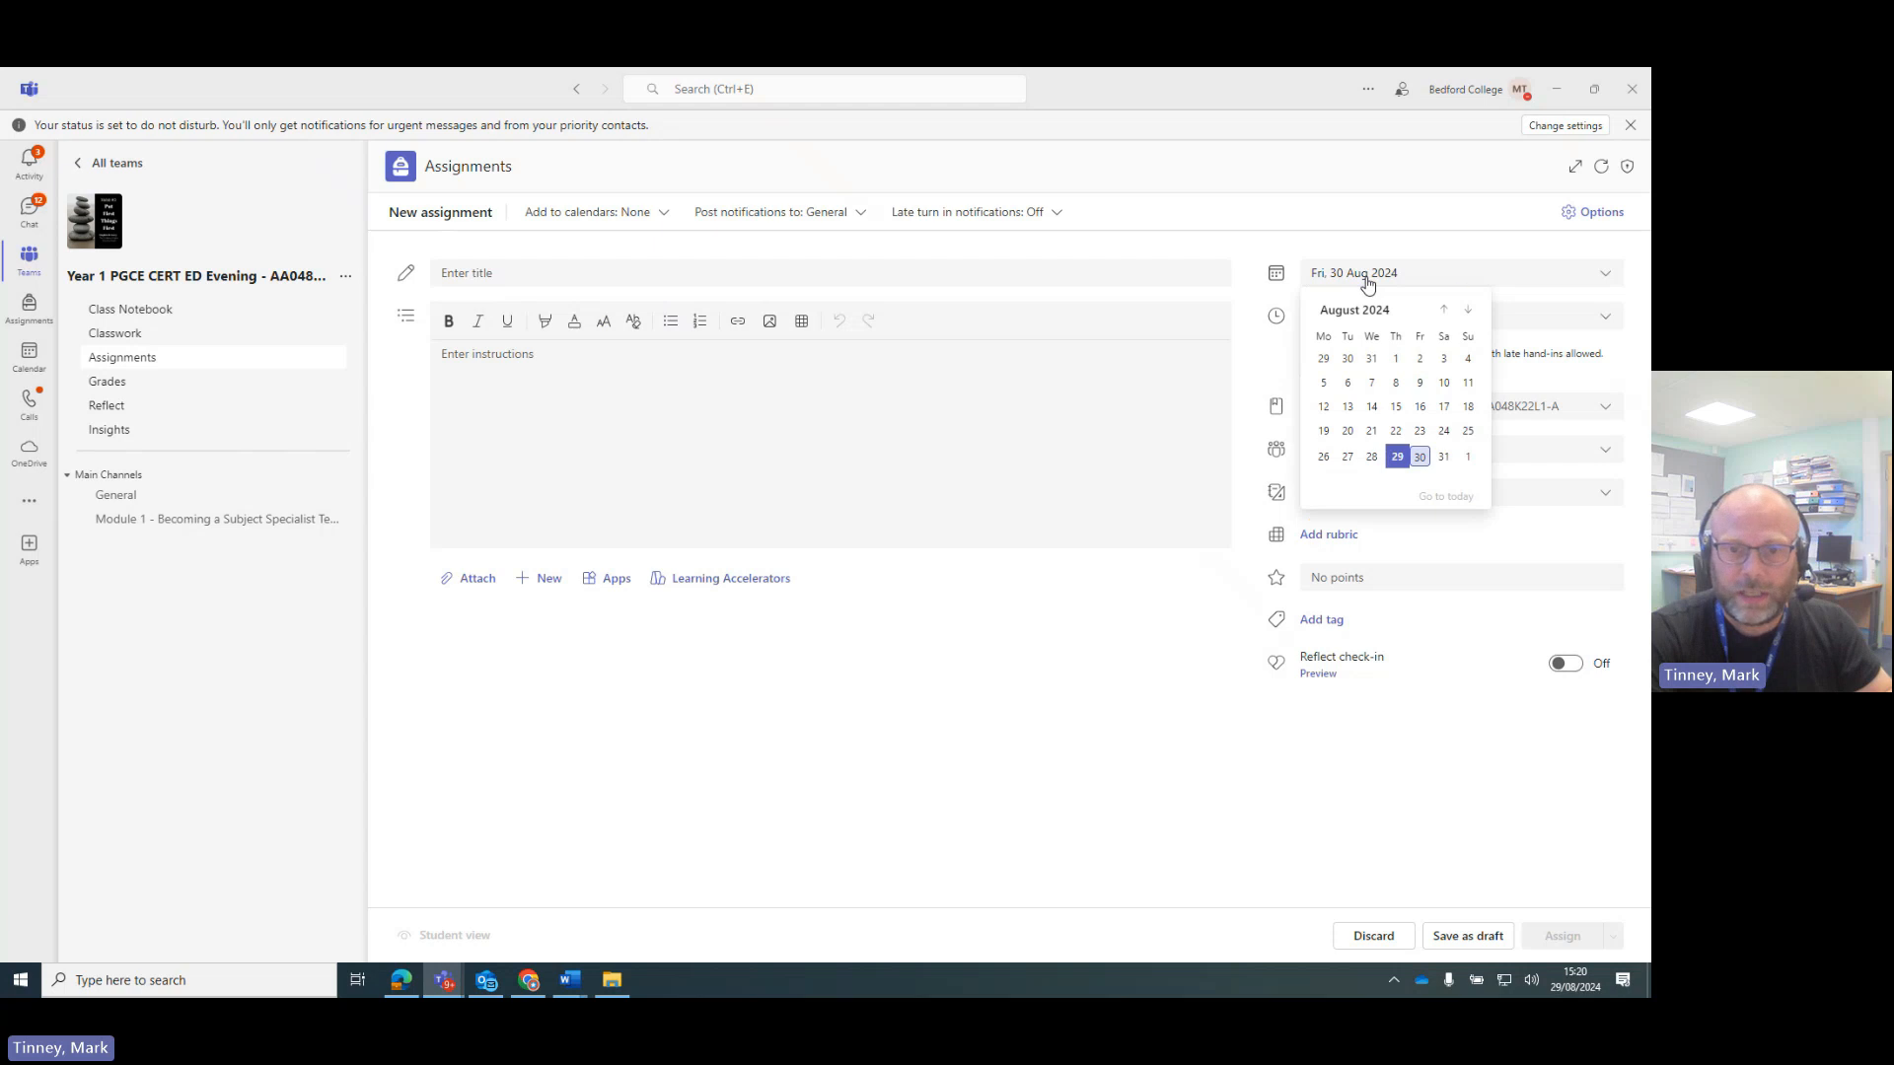
left_click(1556, 314)
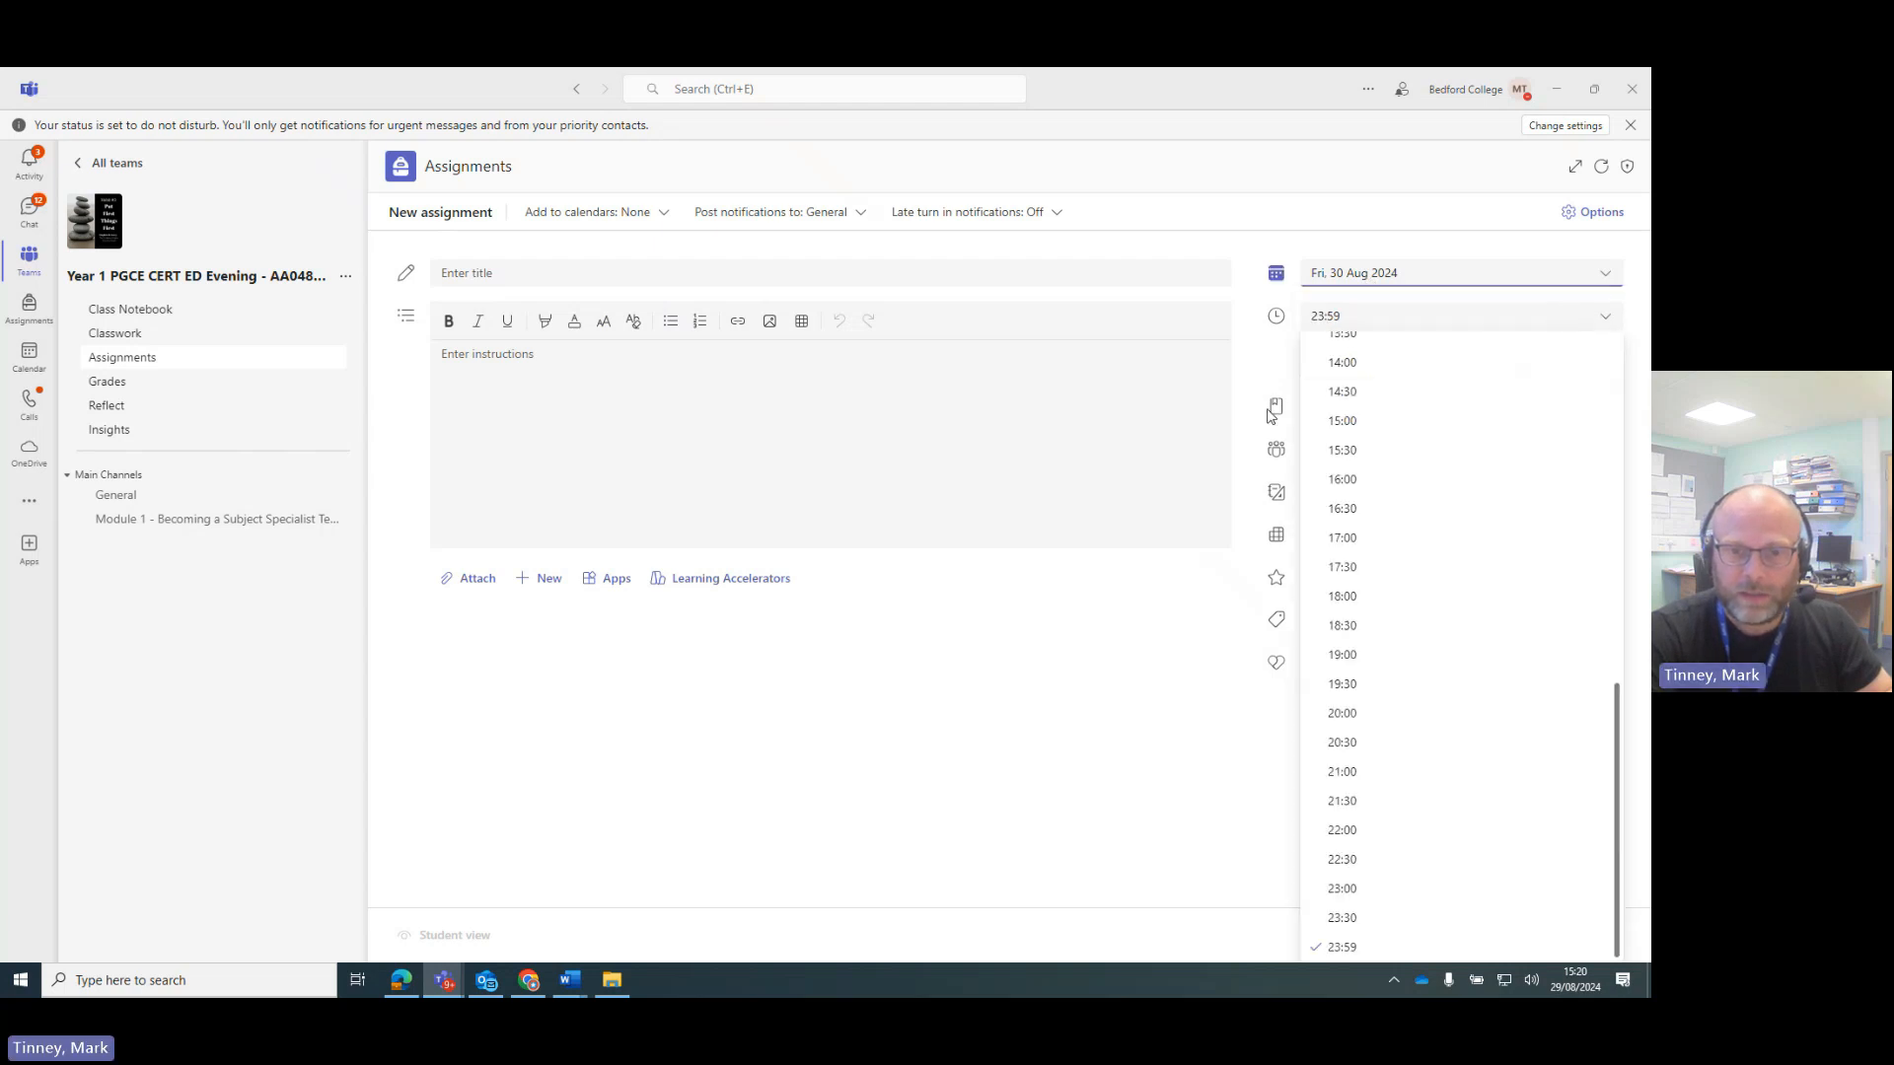
left_click(1241, 361)
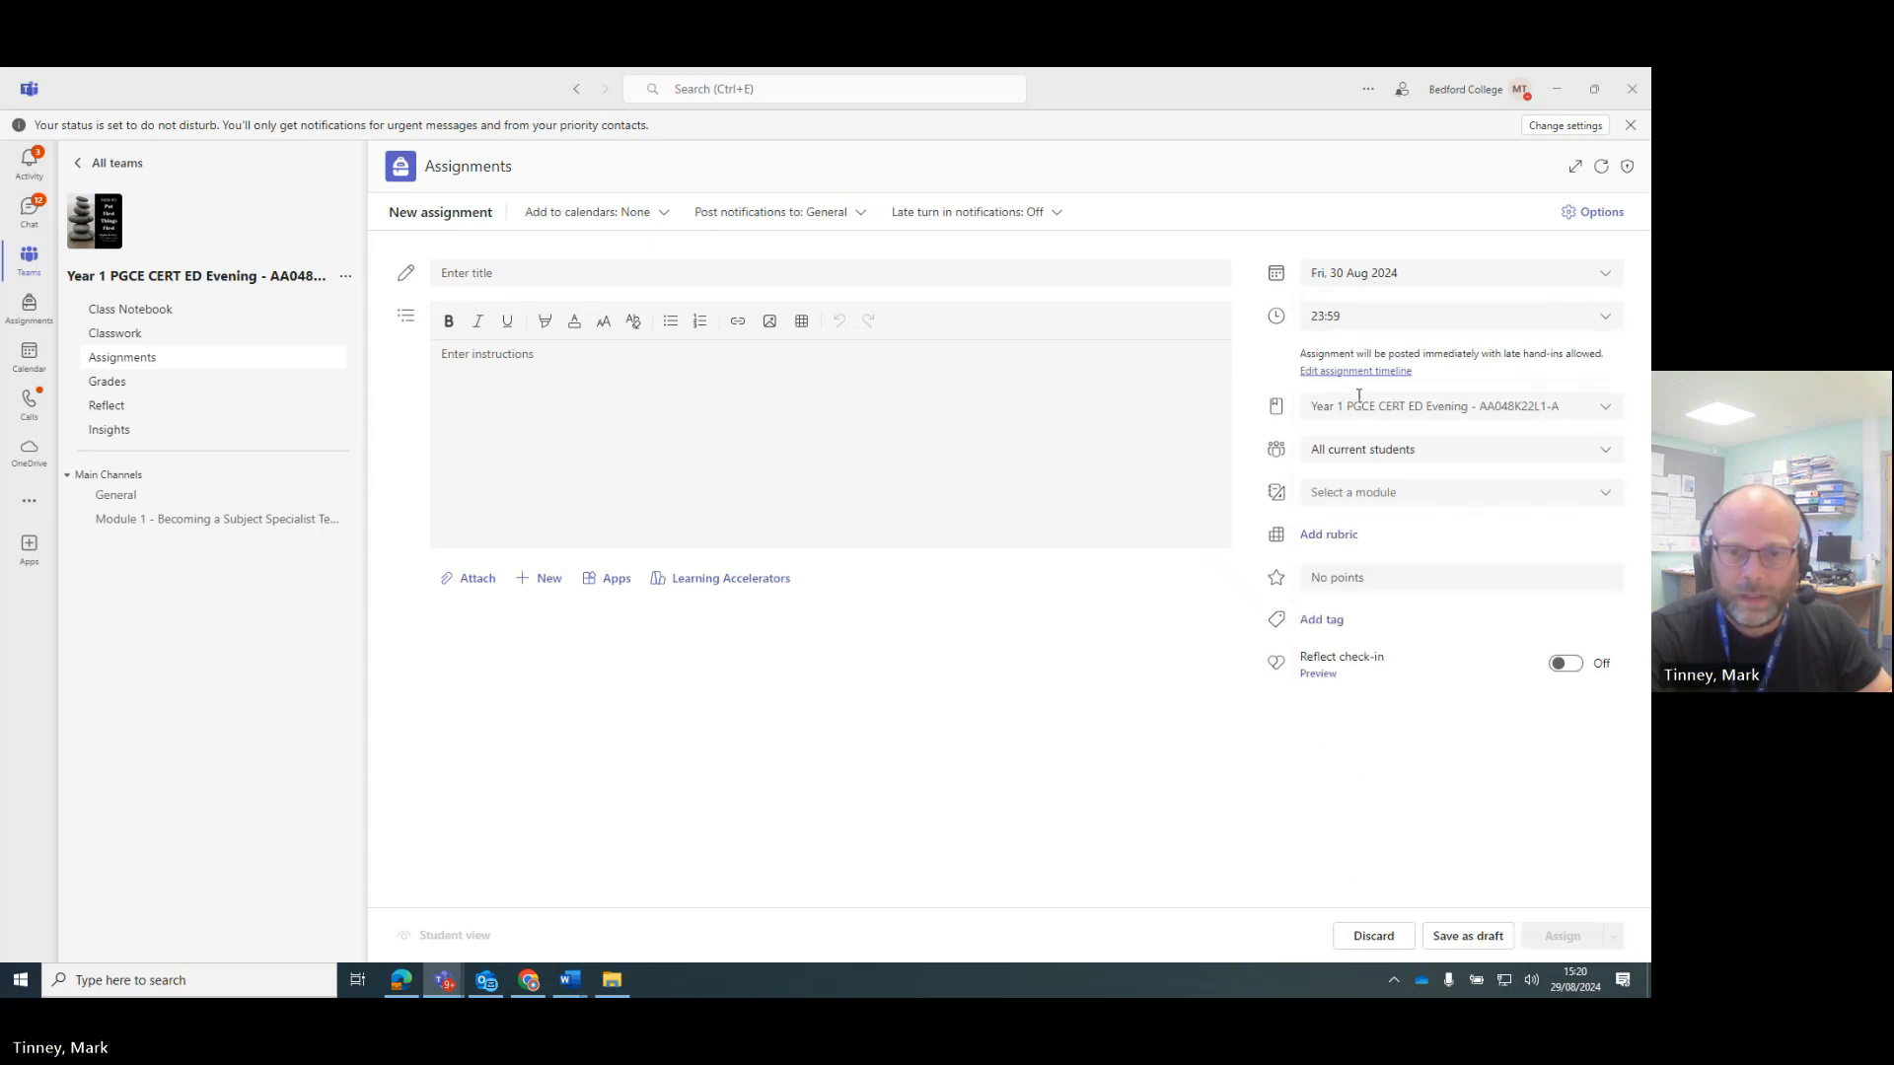
left_click(1606, 408)
left_click(1606, 412)
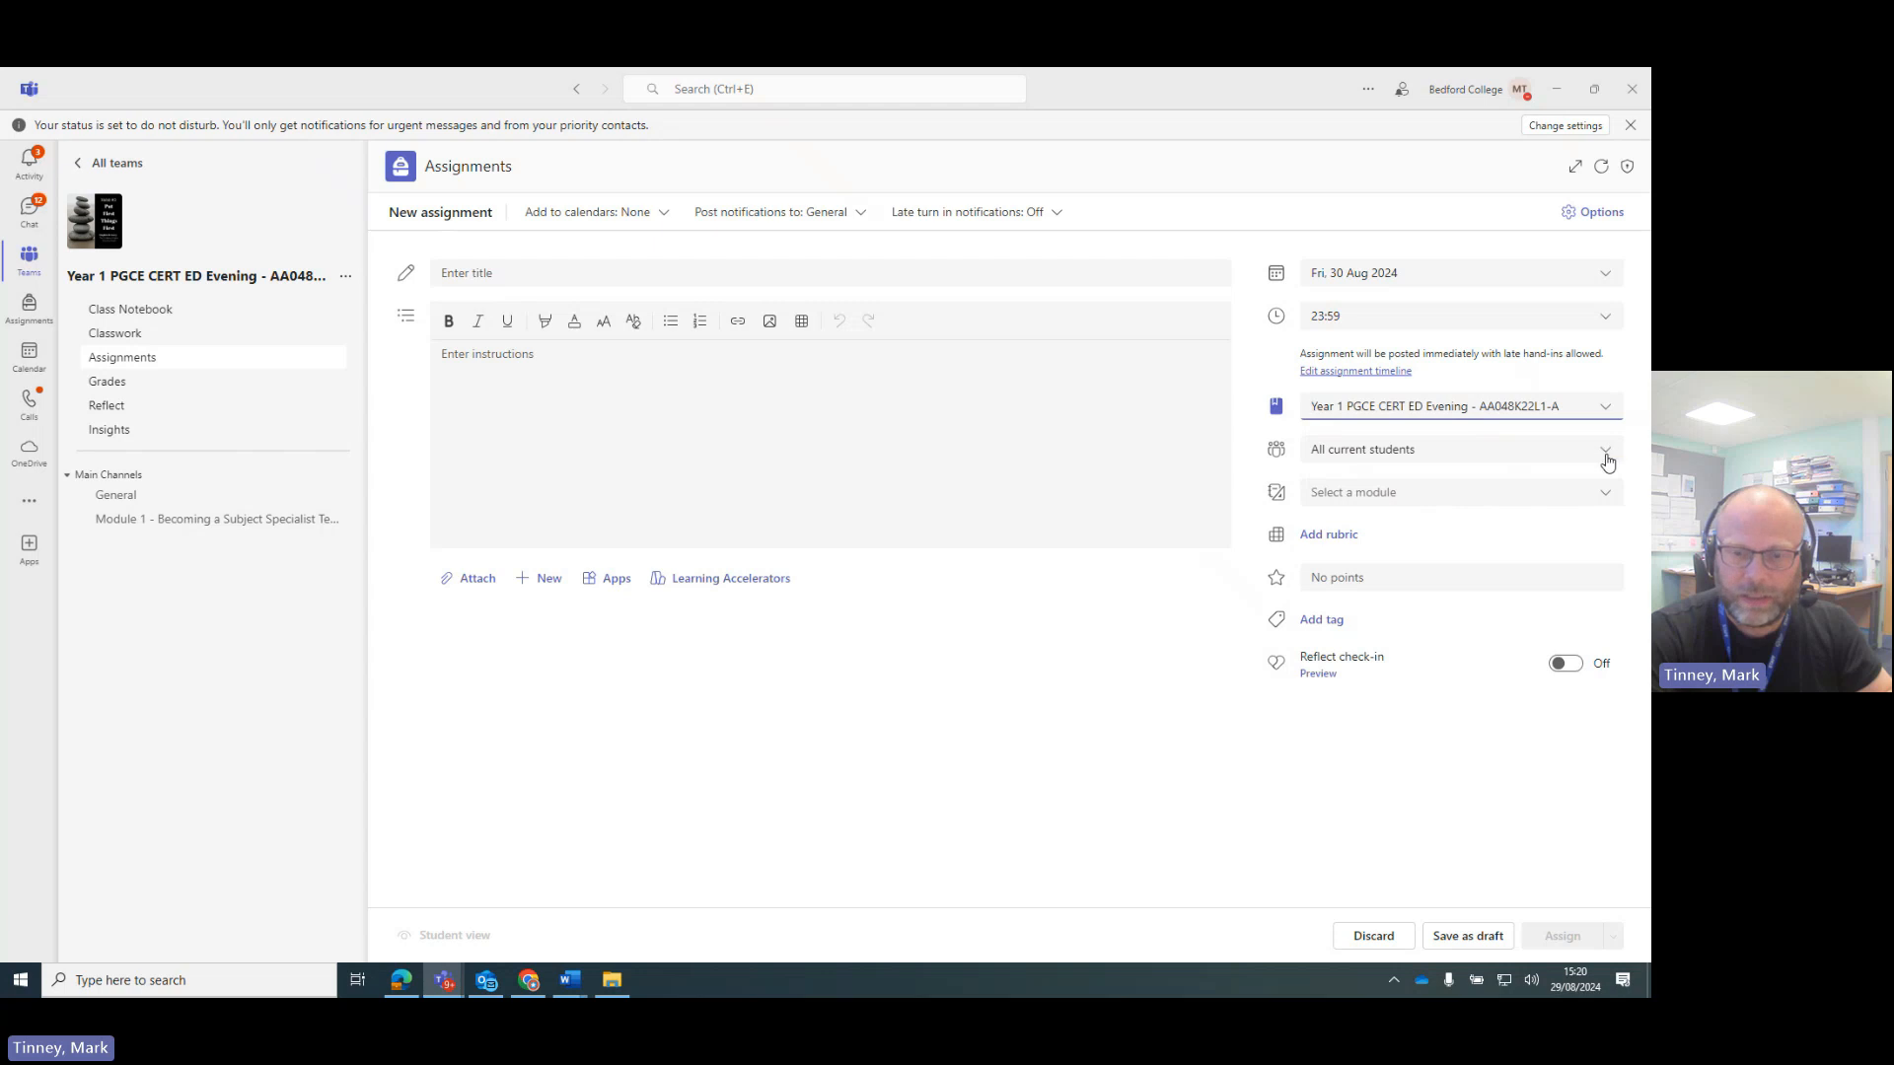
left_click(1605, 452)
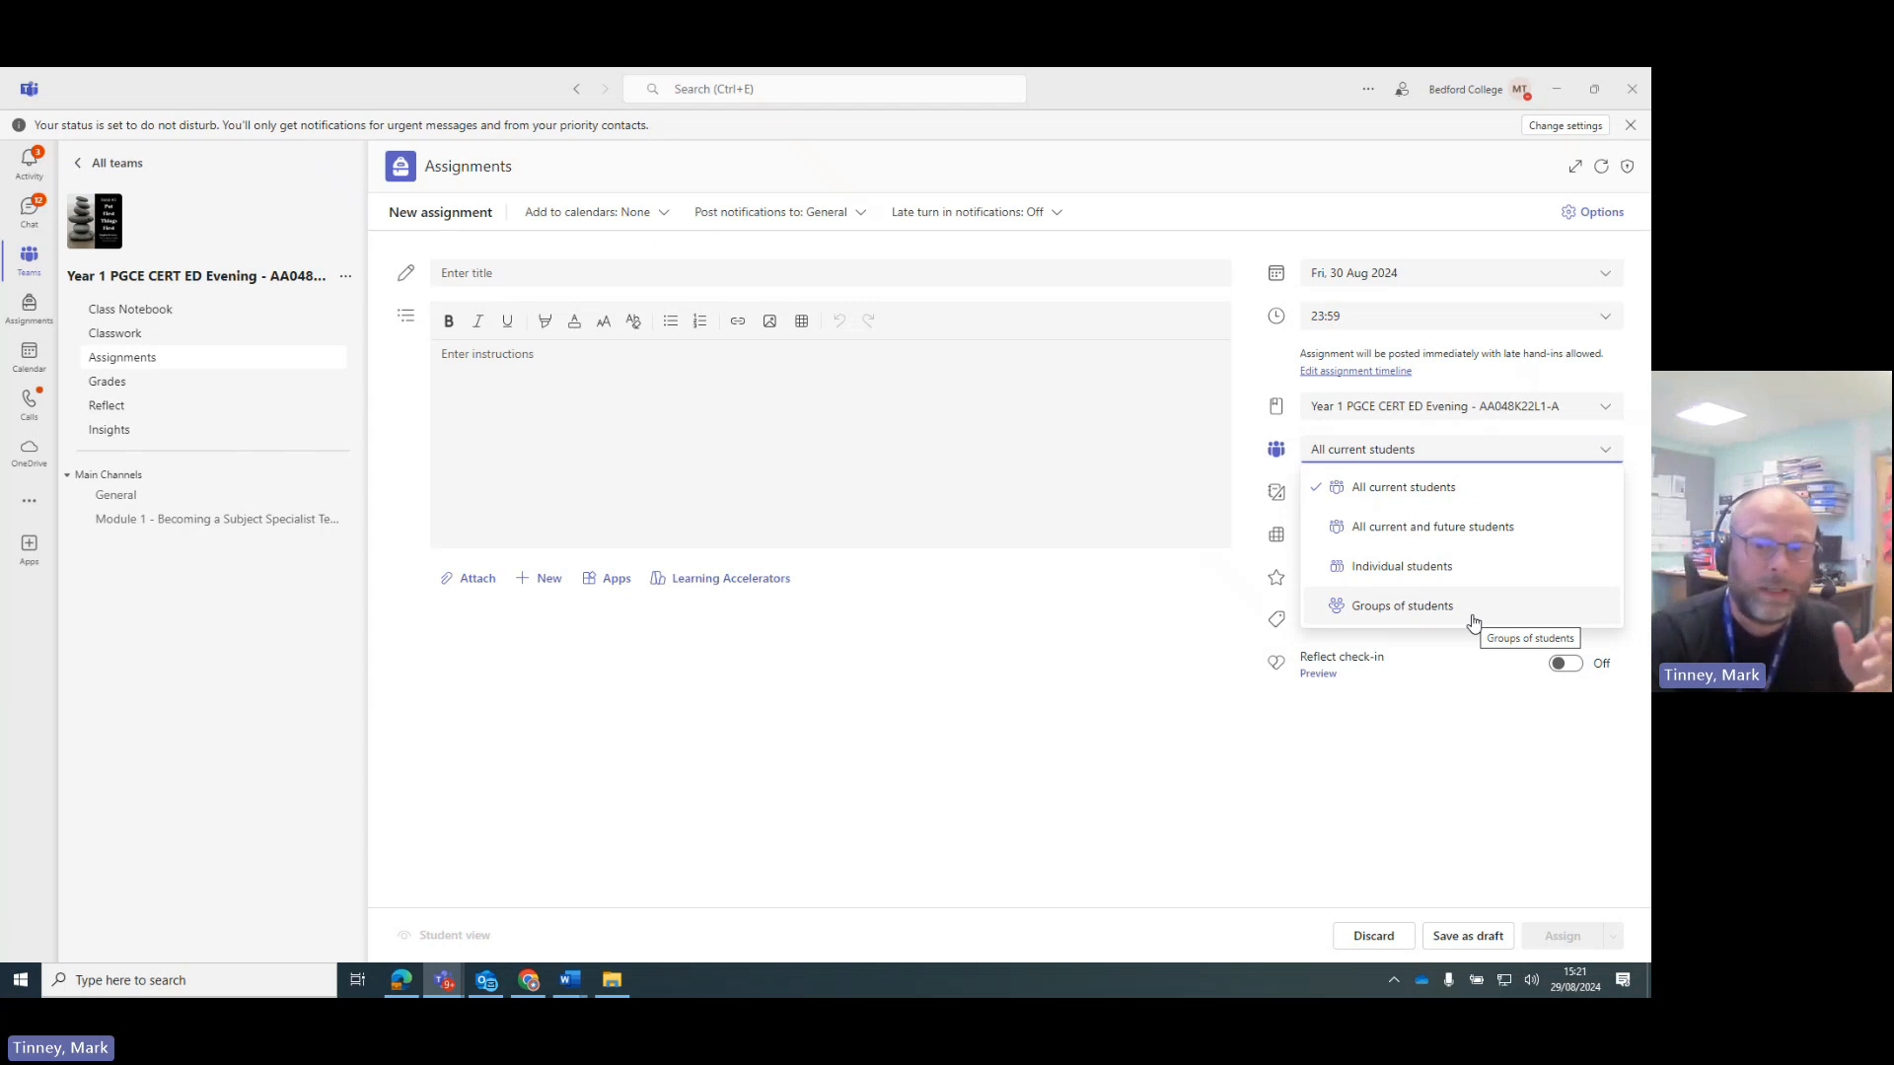
left_click(1484, 710)
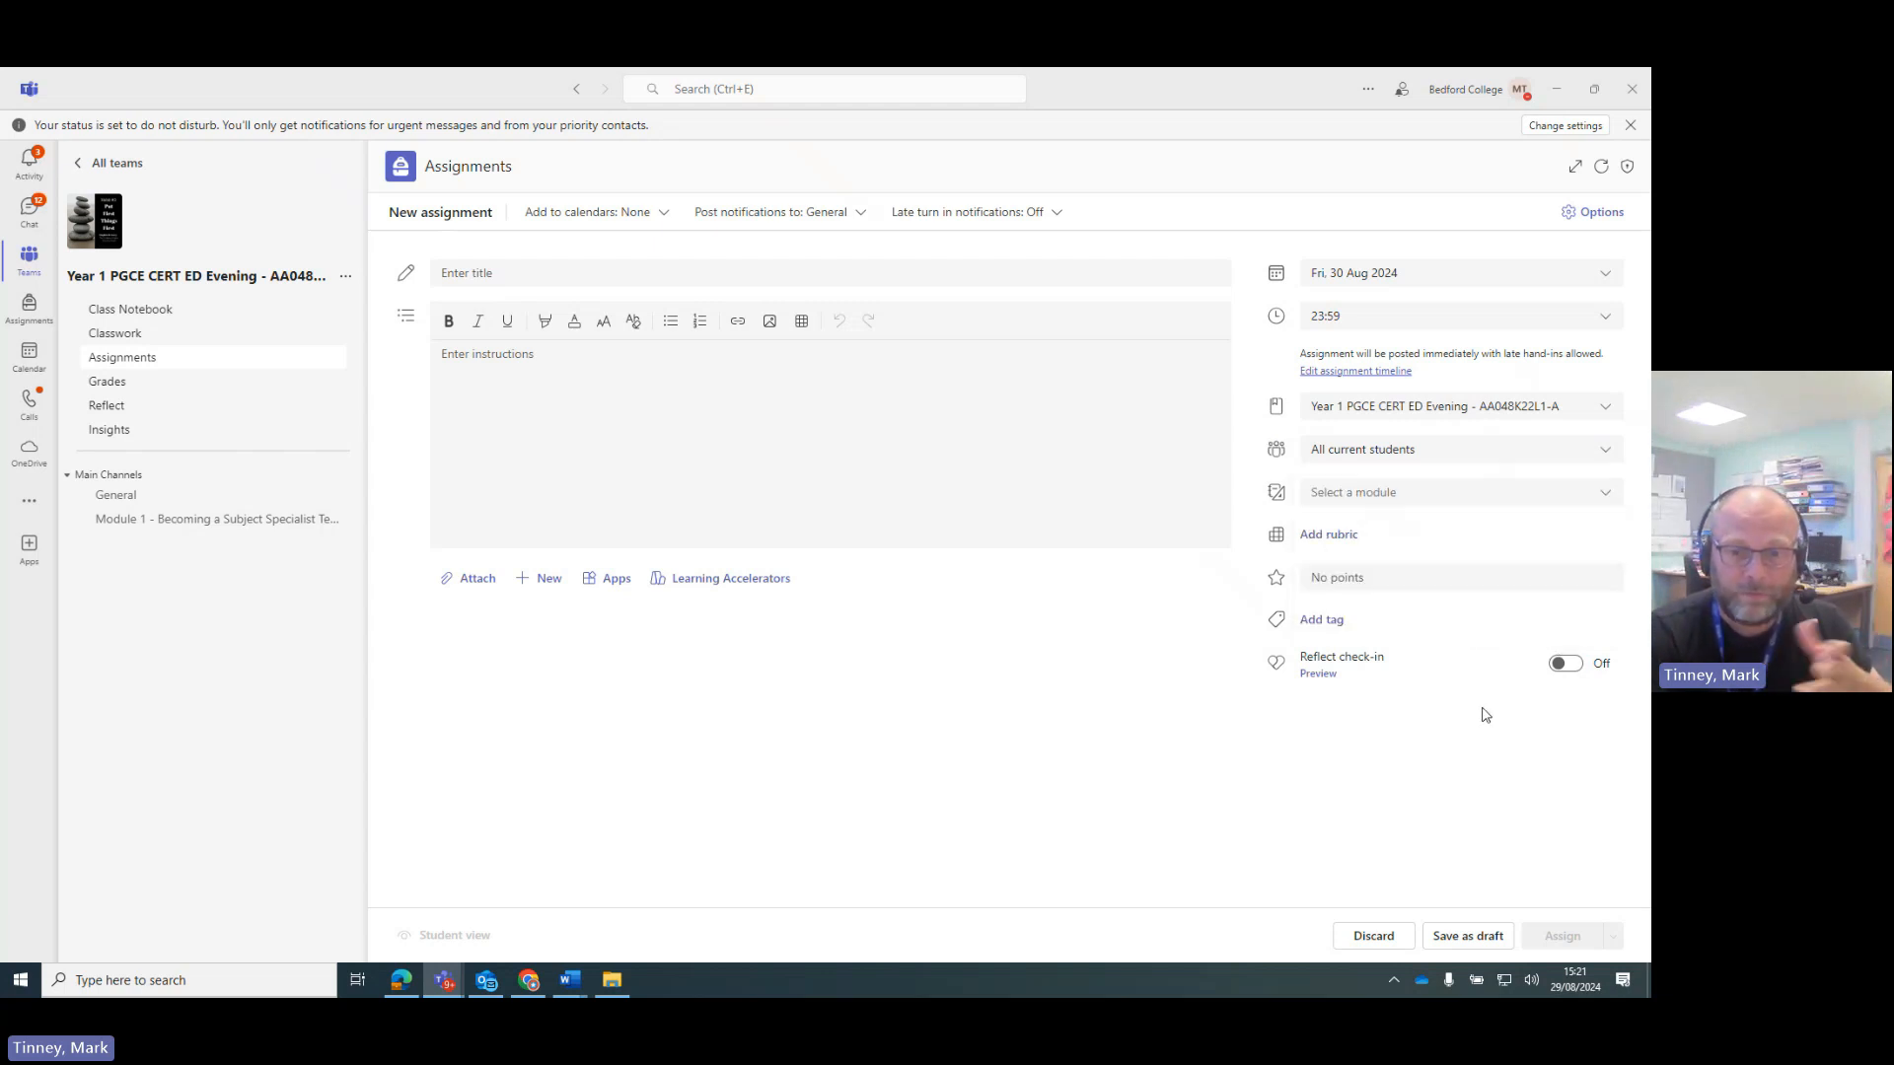
Place the assignment in Module 1 - Forms and paperwork and turn on syncing its documents to Turnitin
left_click(1437, 500)
left_click(1450, 554)
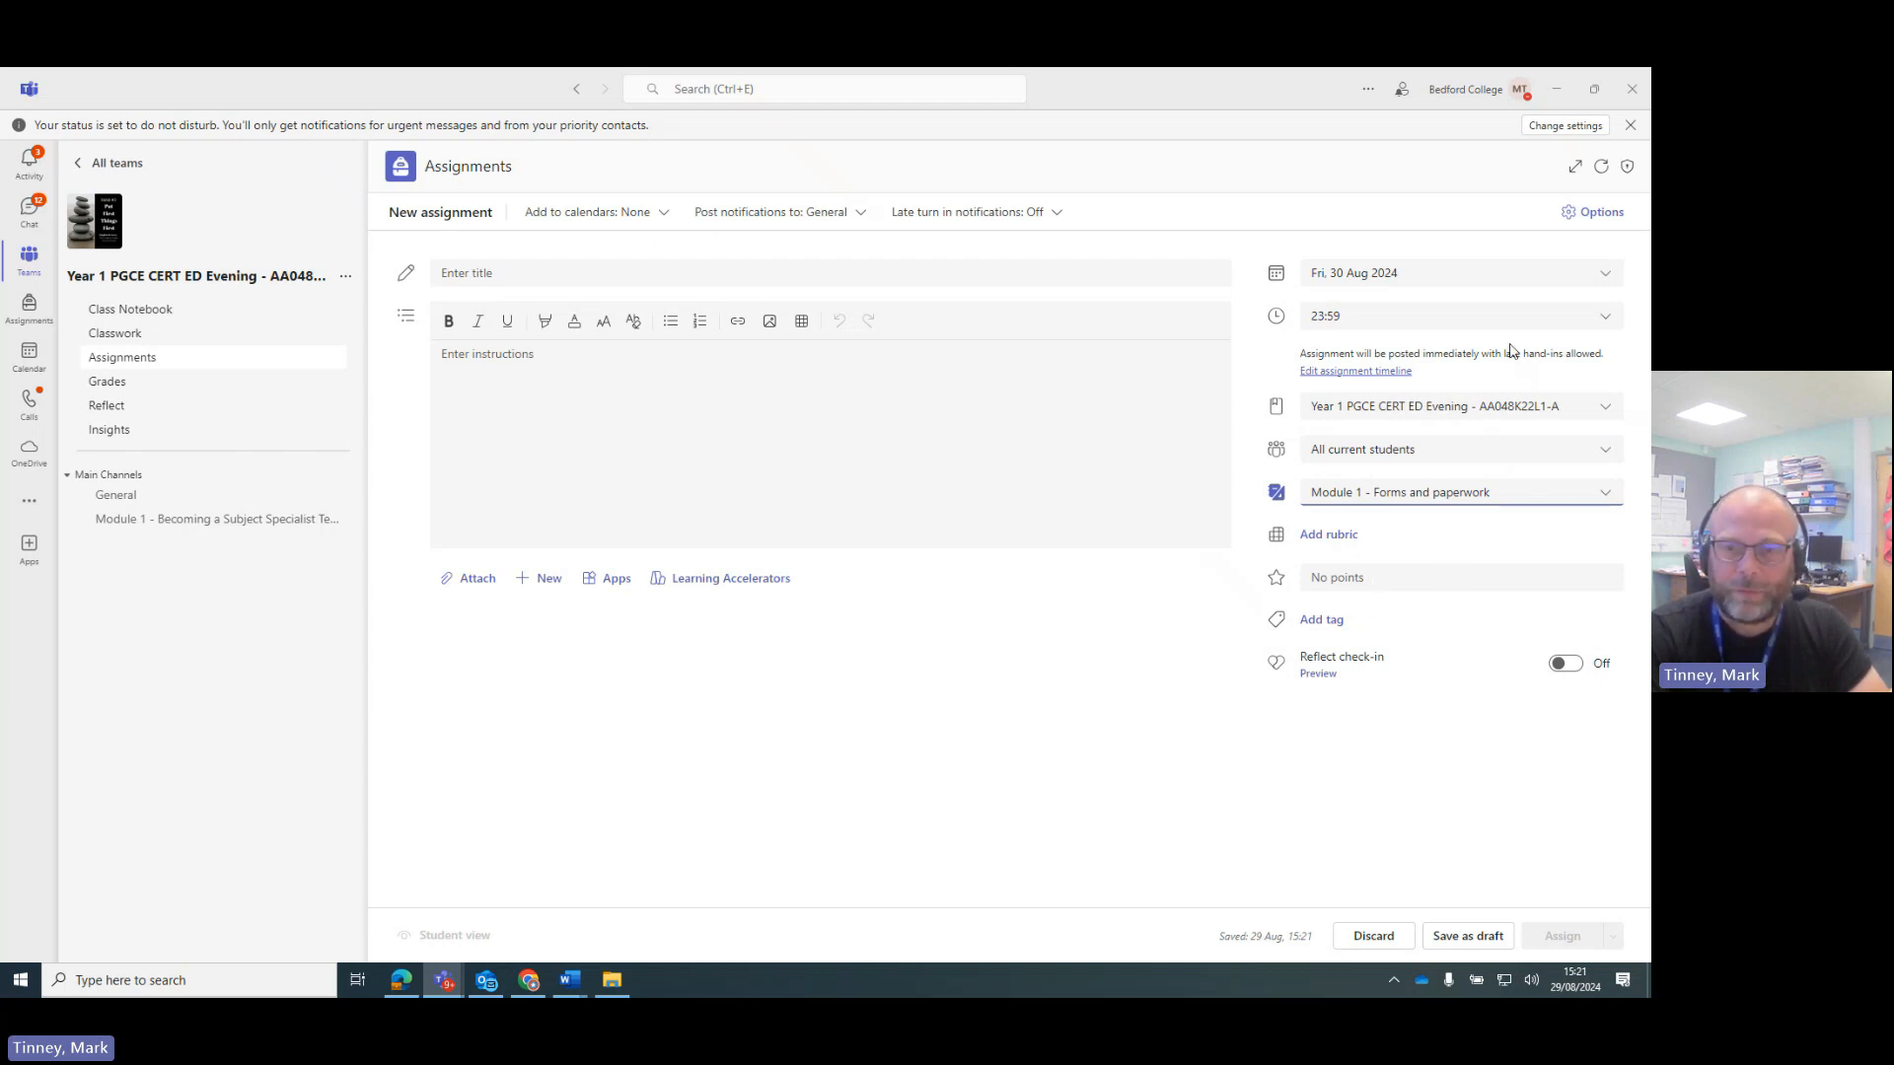
left_click(1609, 219)
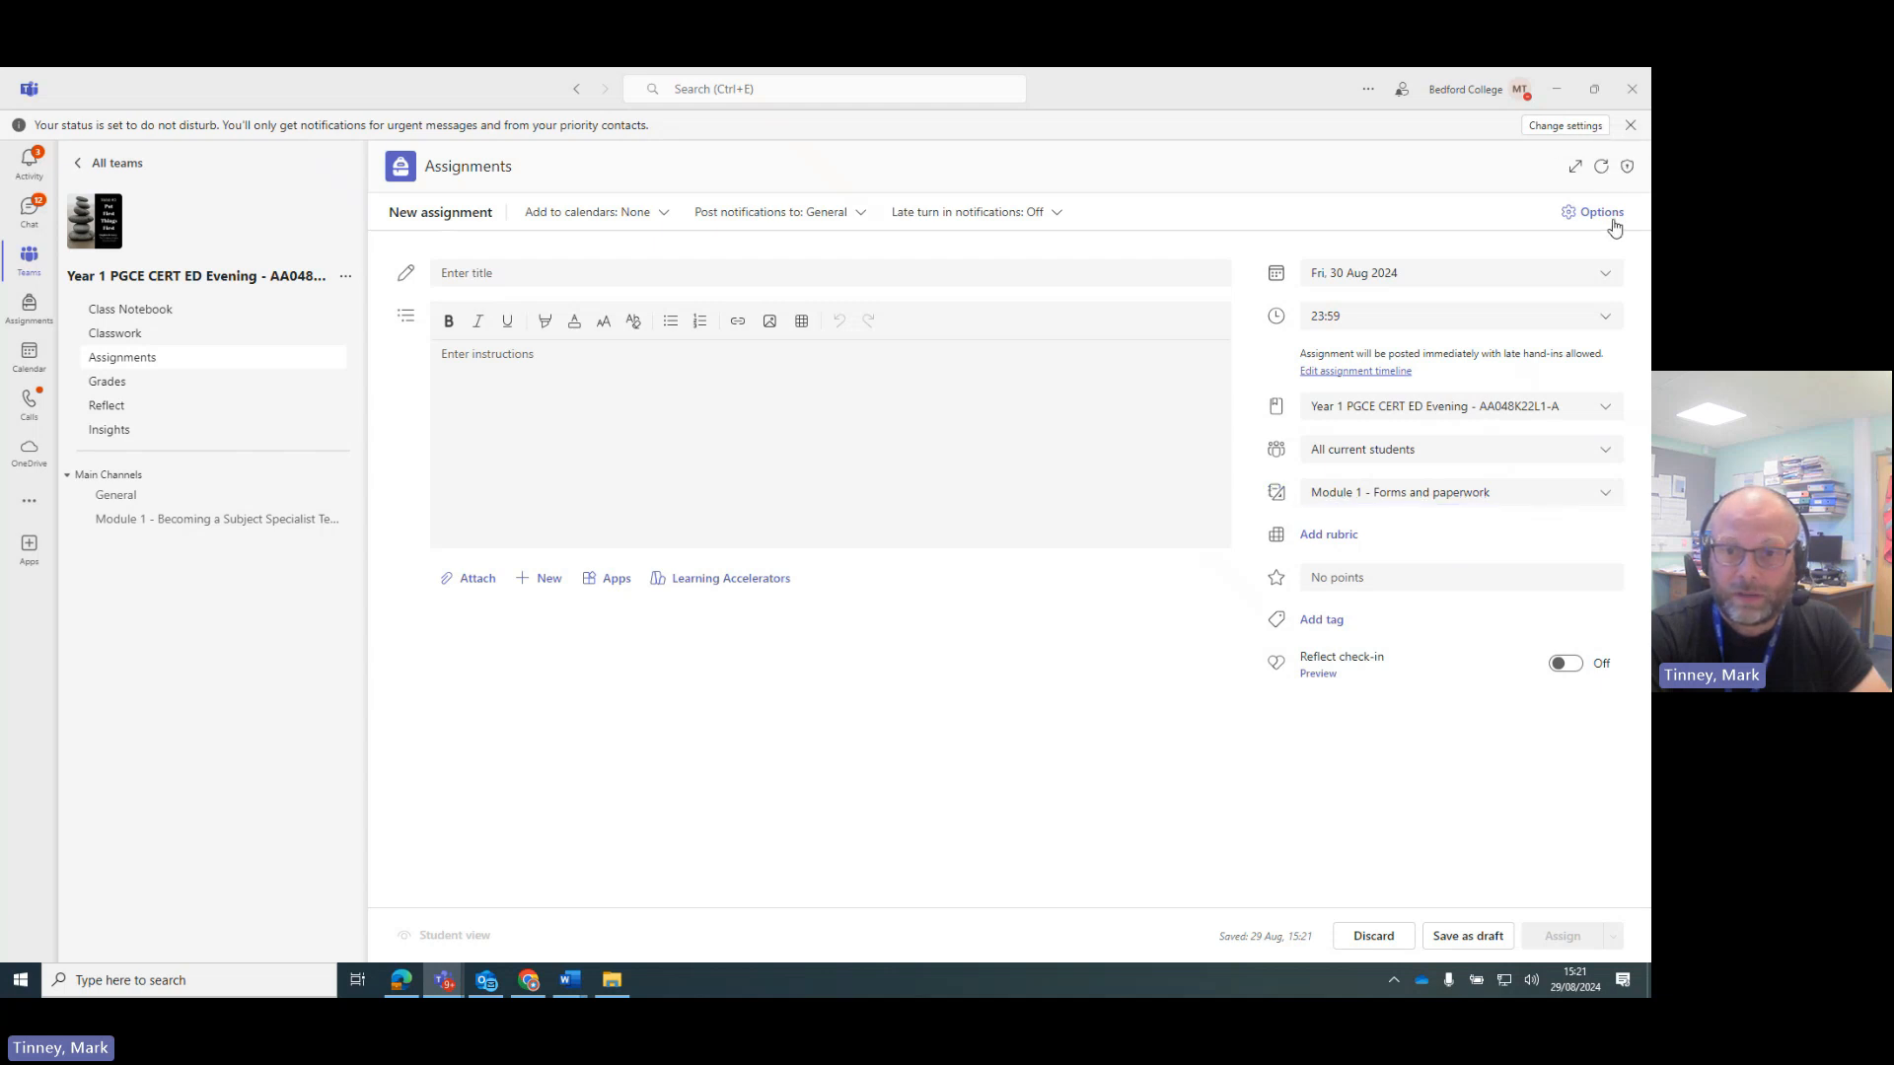
left_click(1590, 280)
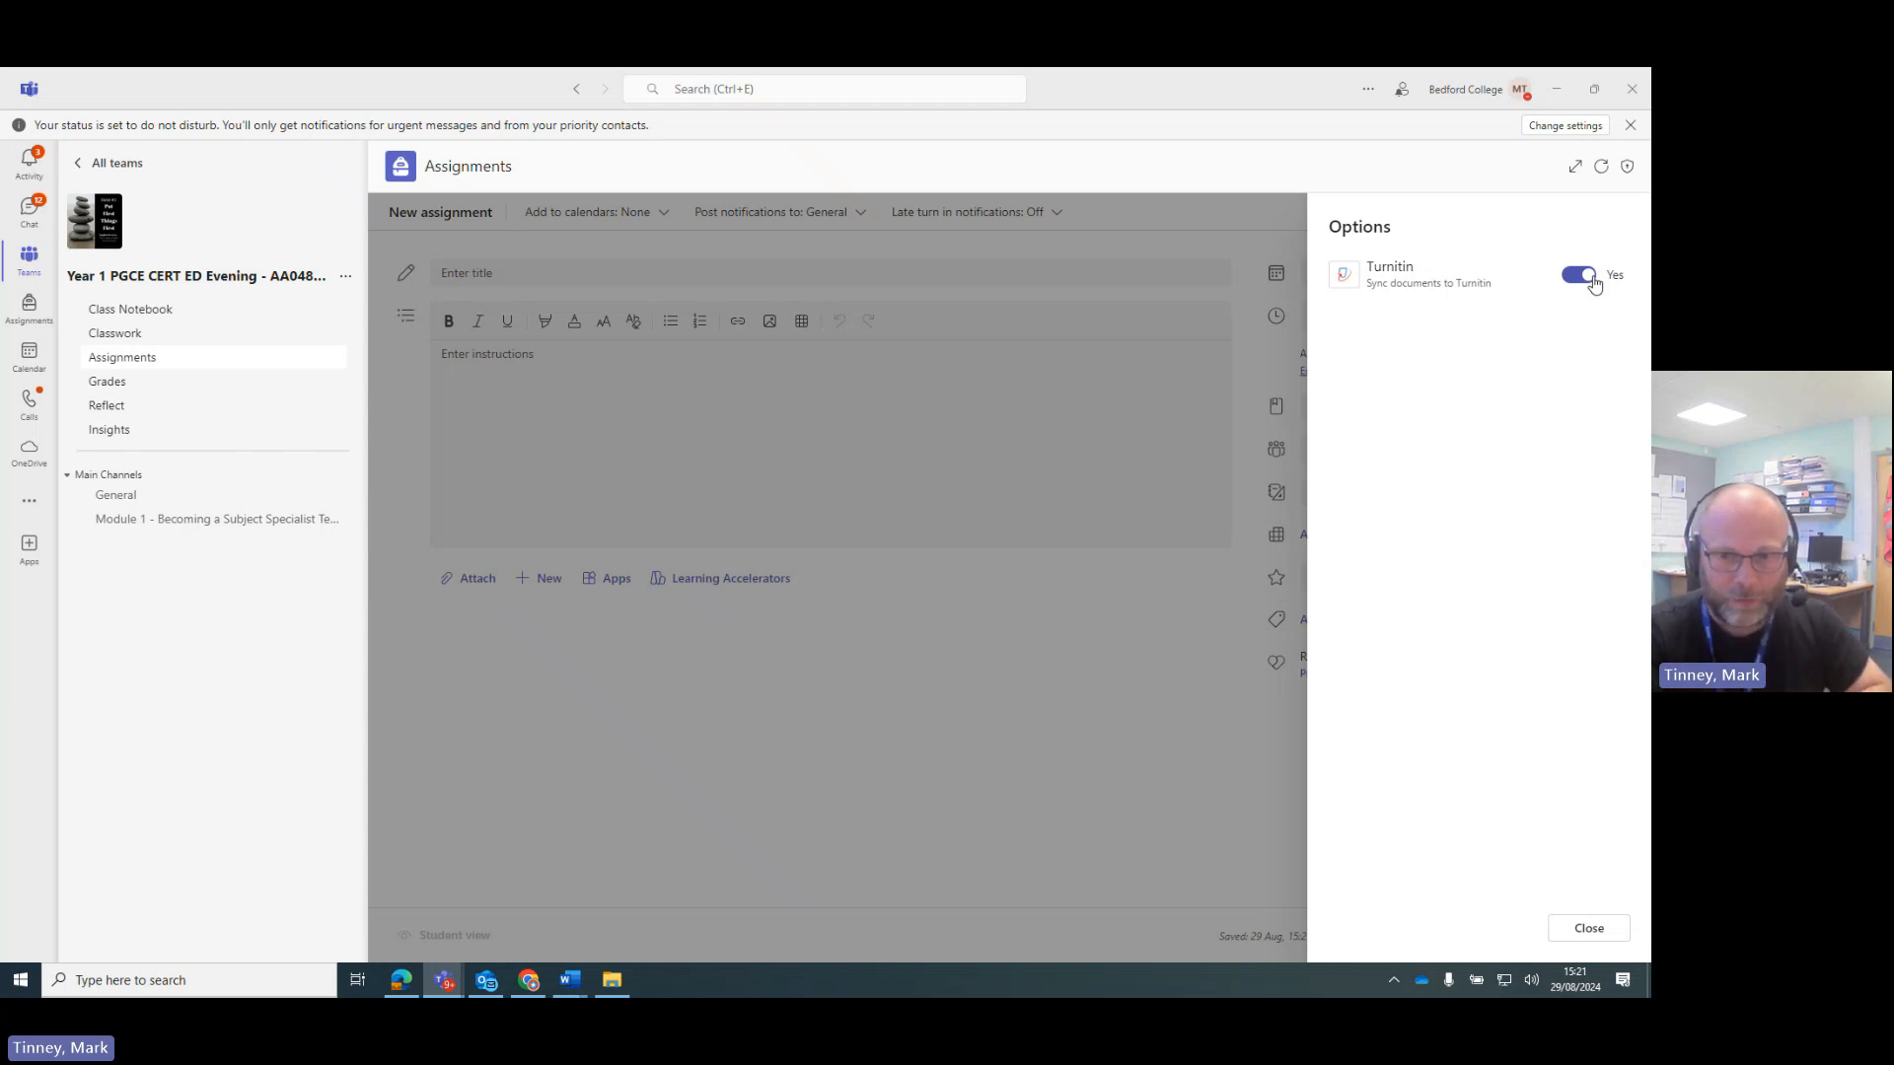
left_click(1605, 930)
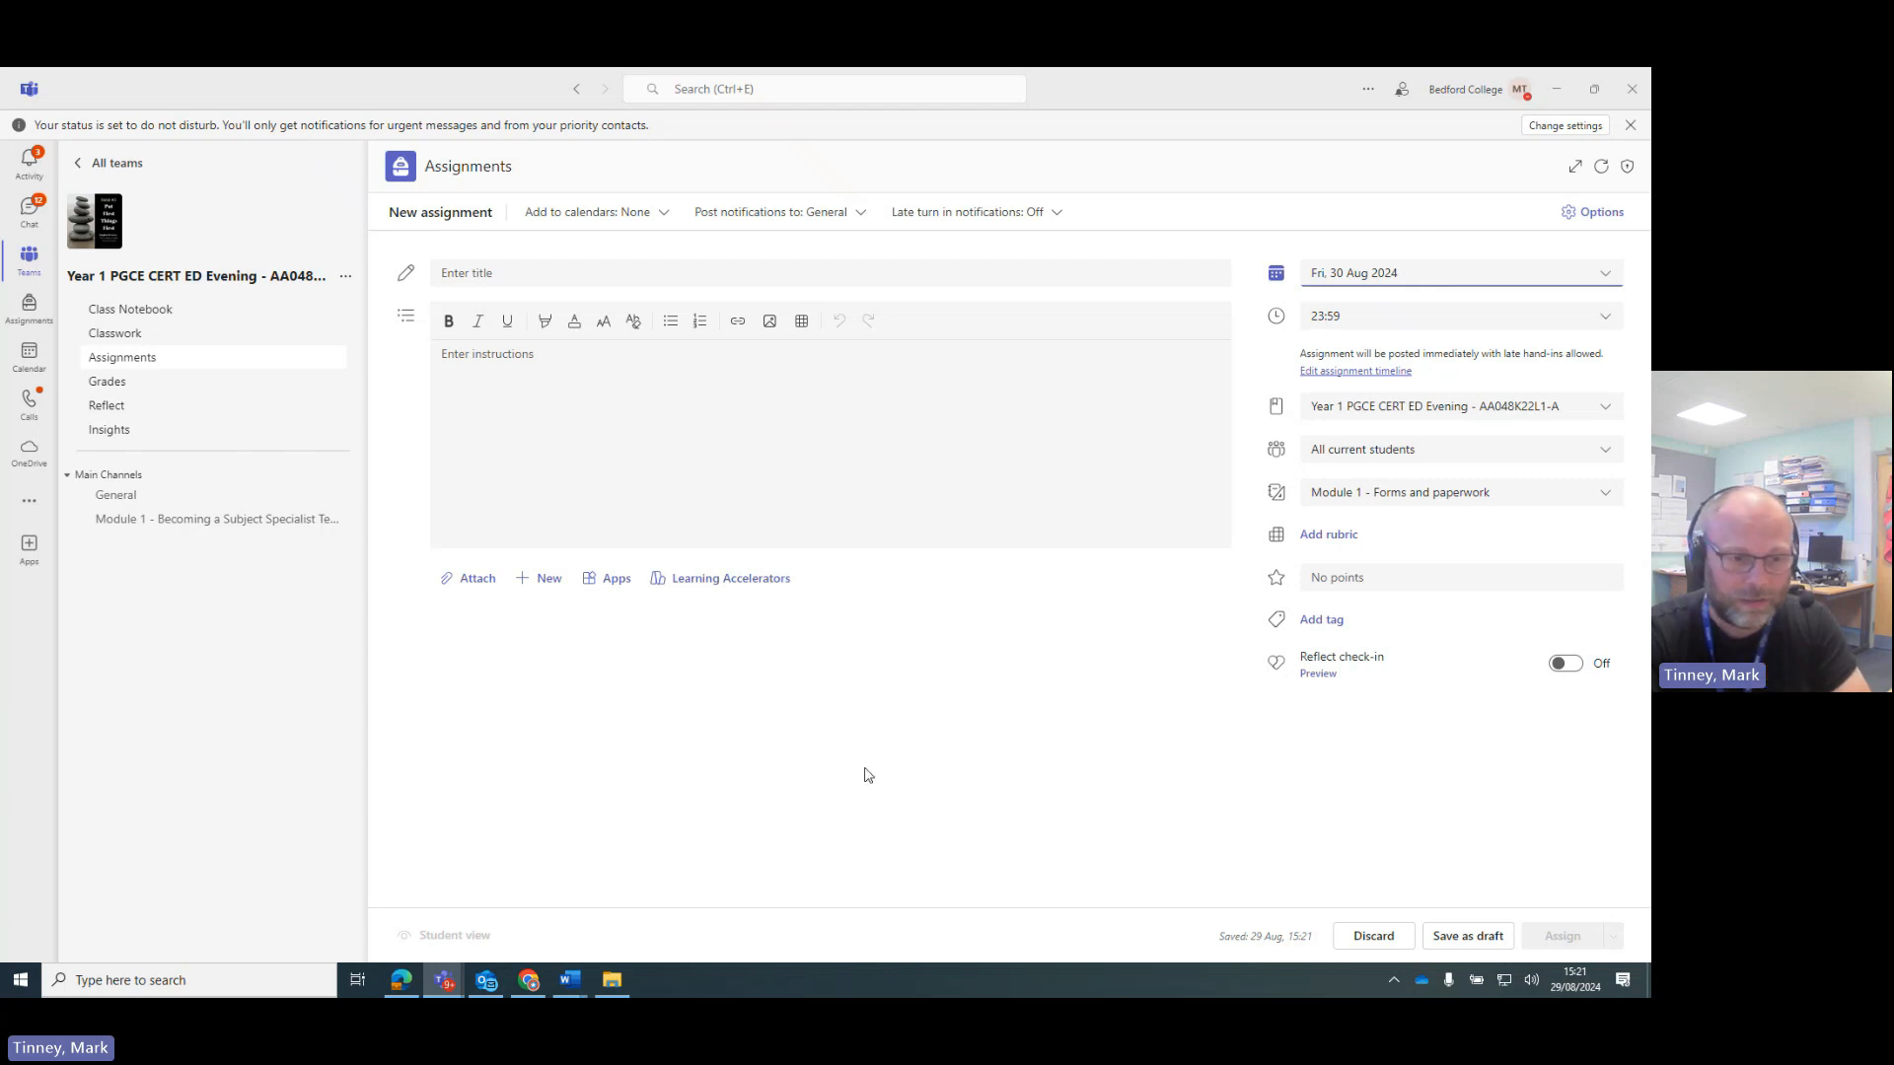
Review the types of new file that can be added to the assignment and its late turn in notification choices
left_click(545, 584)
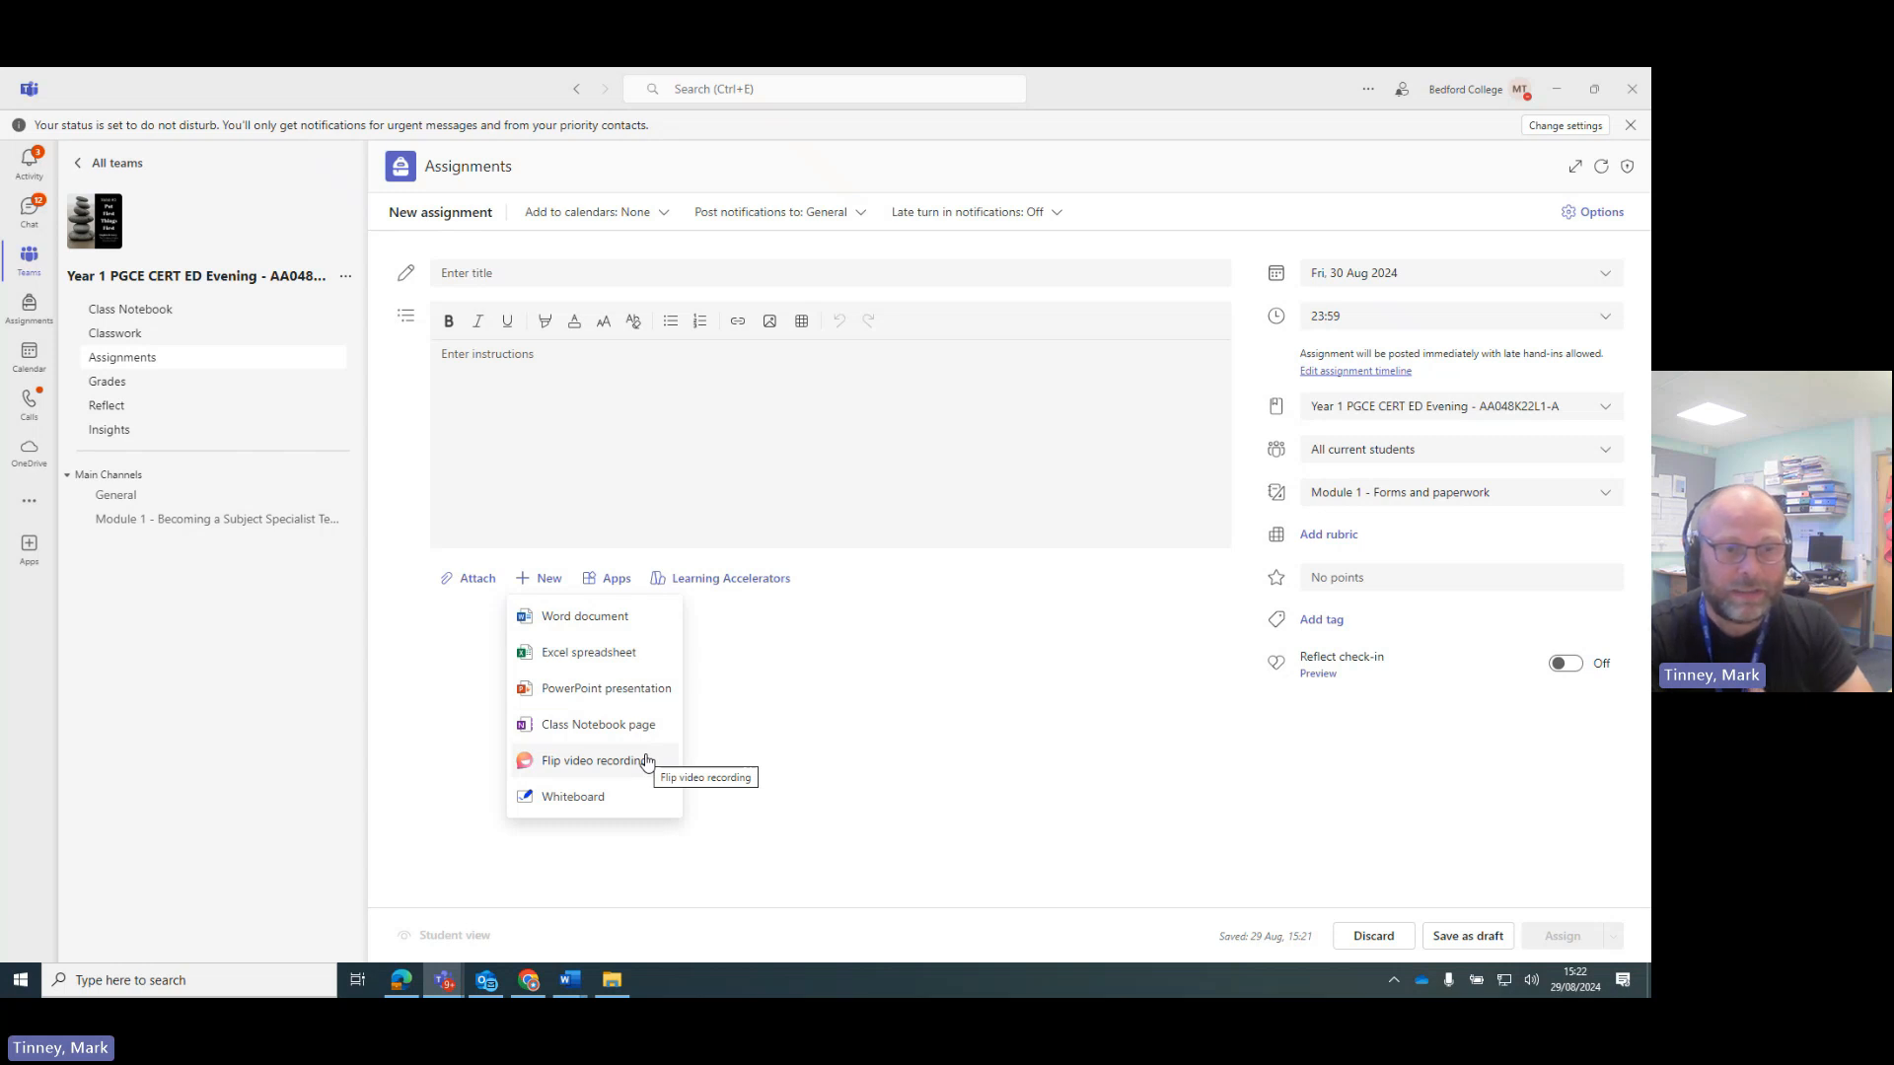
left_click(750, 734)
left_click(952, 211)
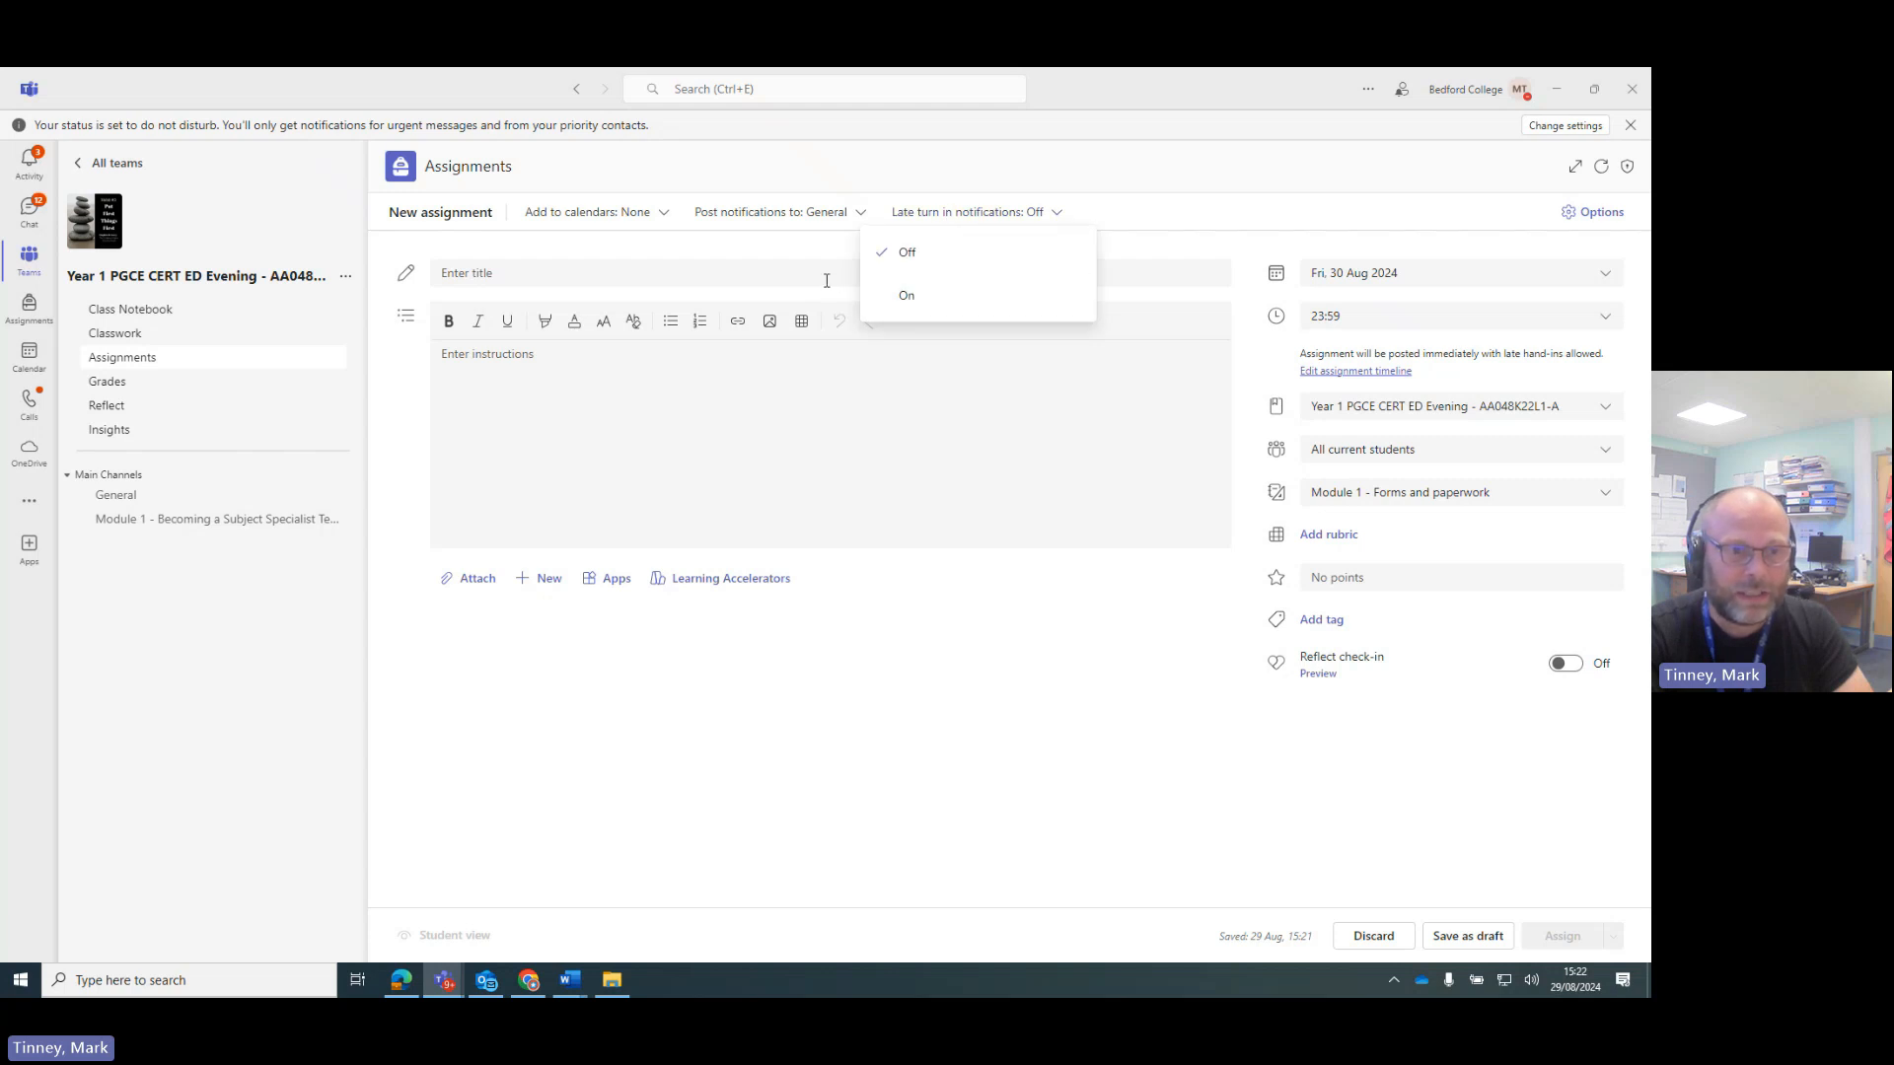
Set the assignment's notifications to post to the Module 1 - Becoming a Subject Specialist Teacher channel
left_click(803, 216)
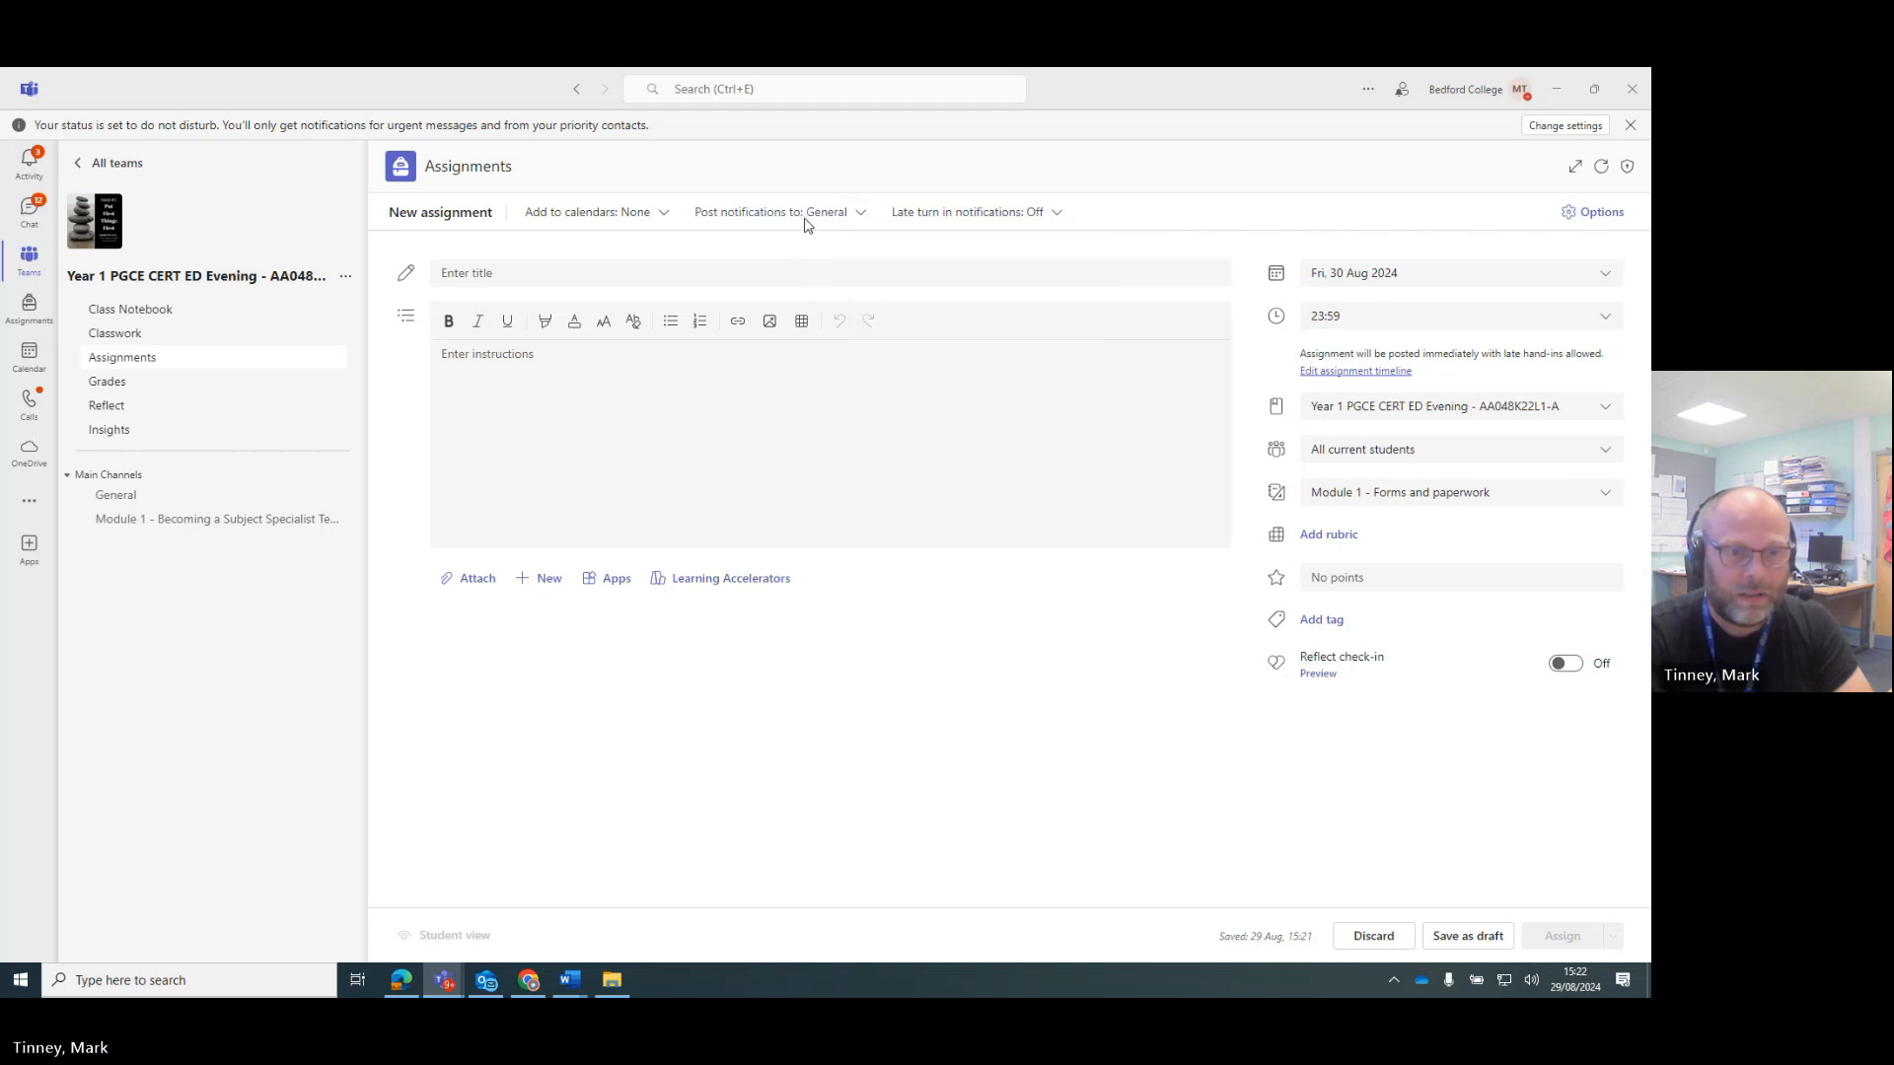
left_click(802, 218)
left_click(842, 336)
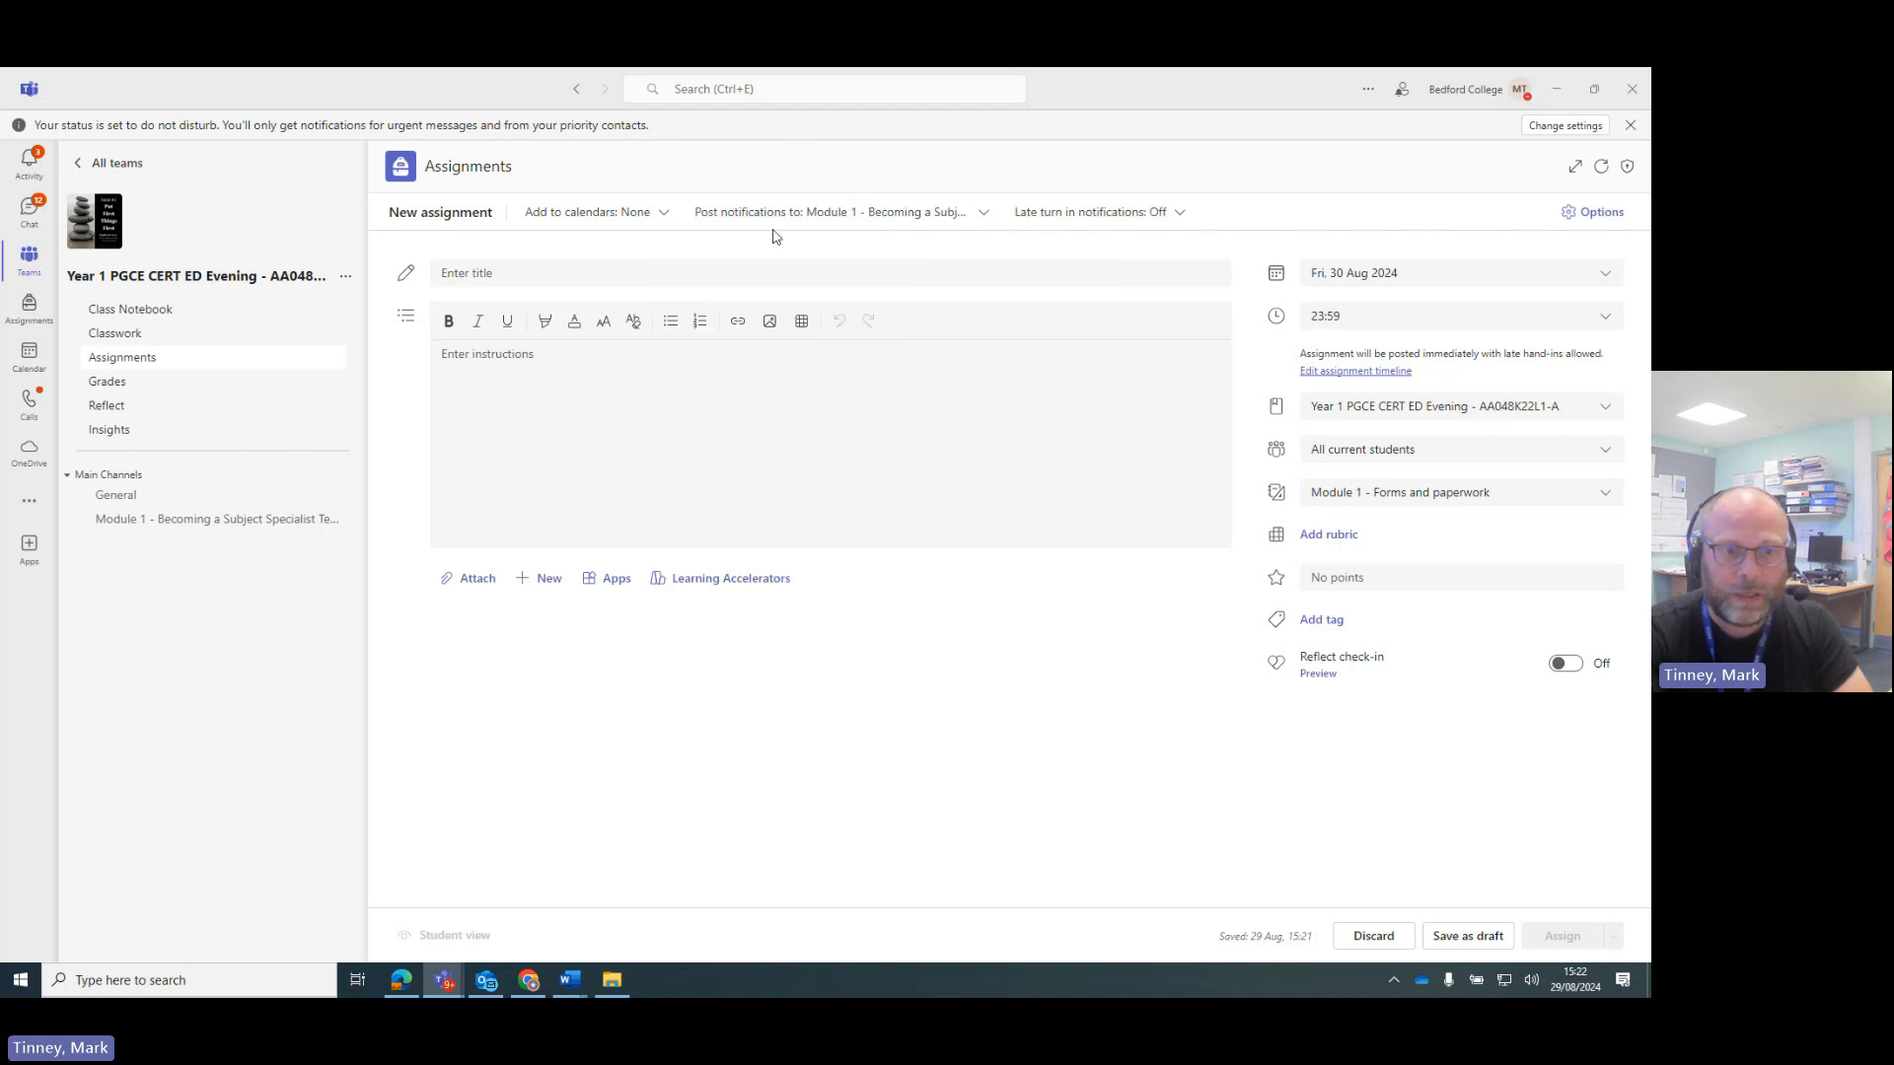
Check whose calendars the assignment can be added to, keeping the setting at None
left_click(632, 215)
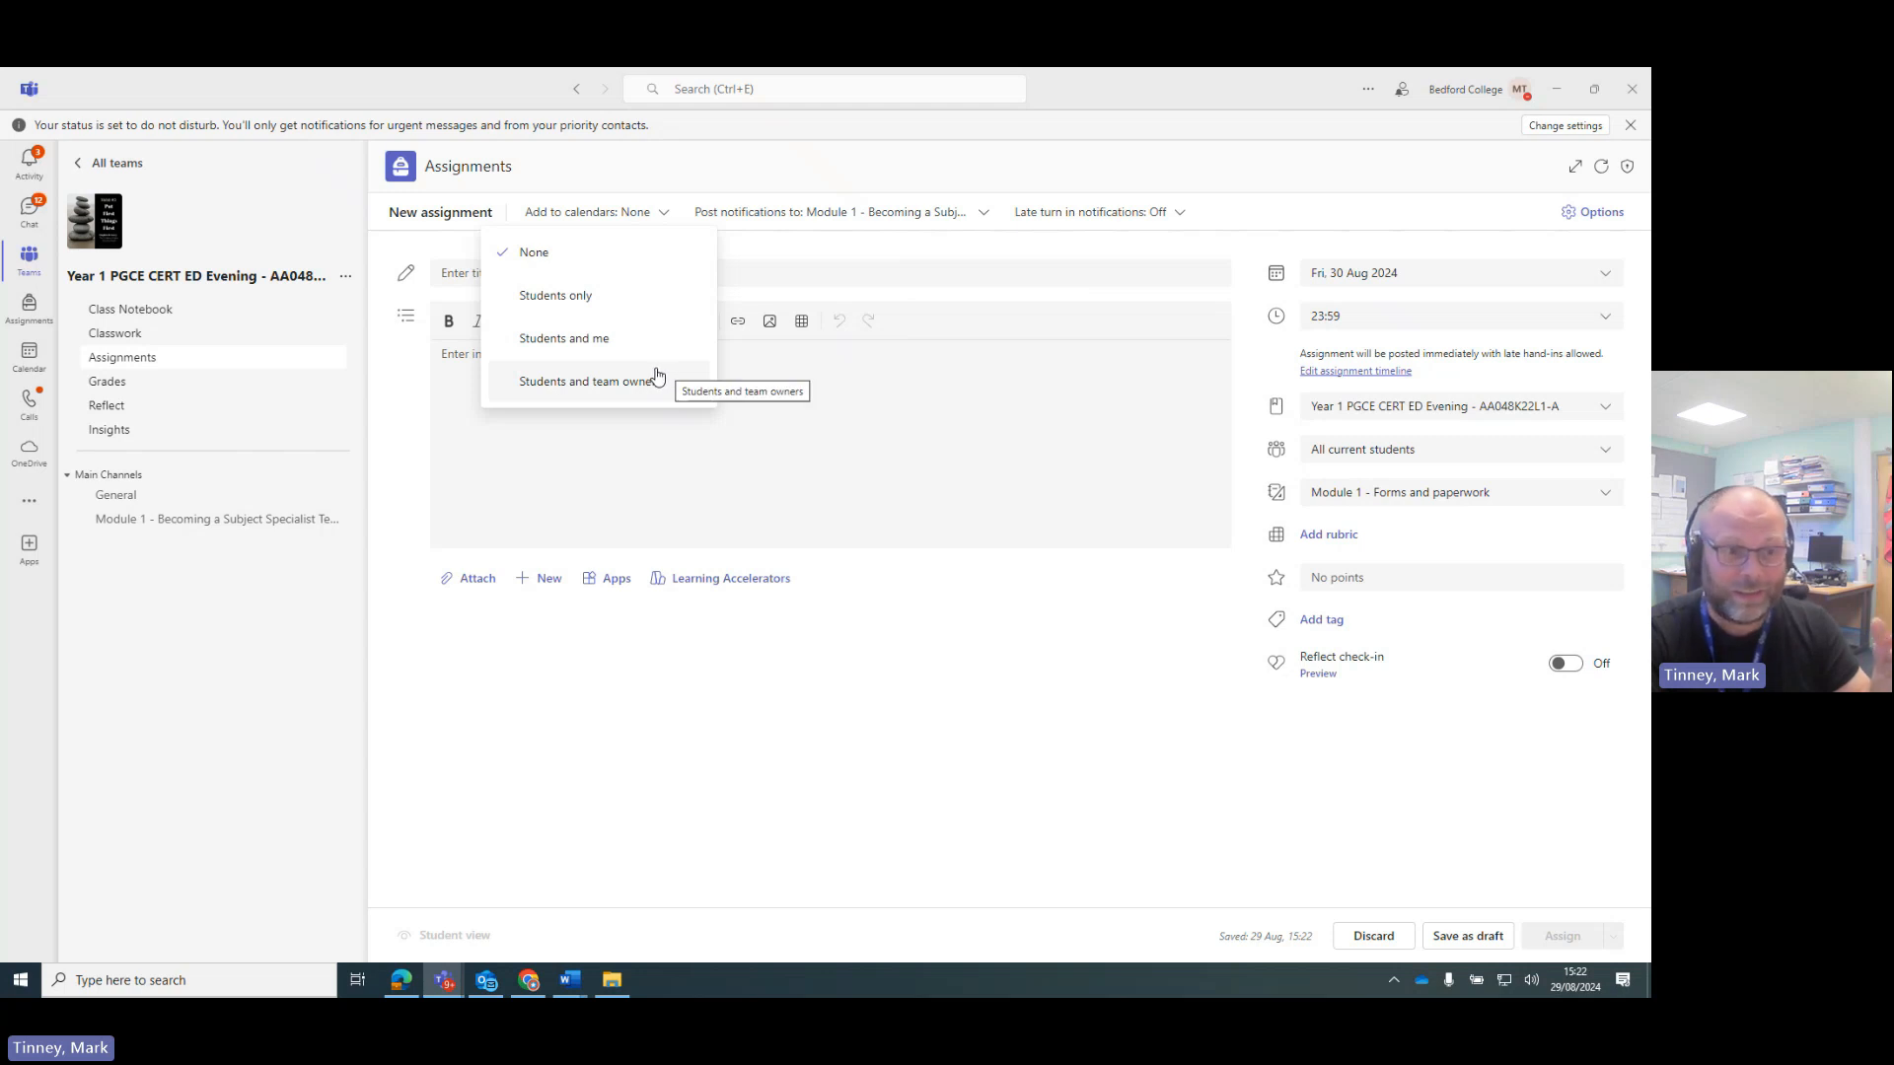
left_click(563, 765)
left_click(606, 438)
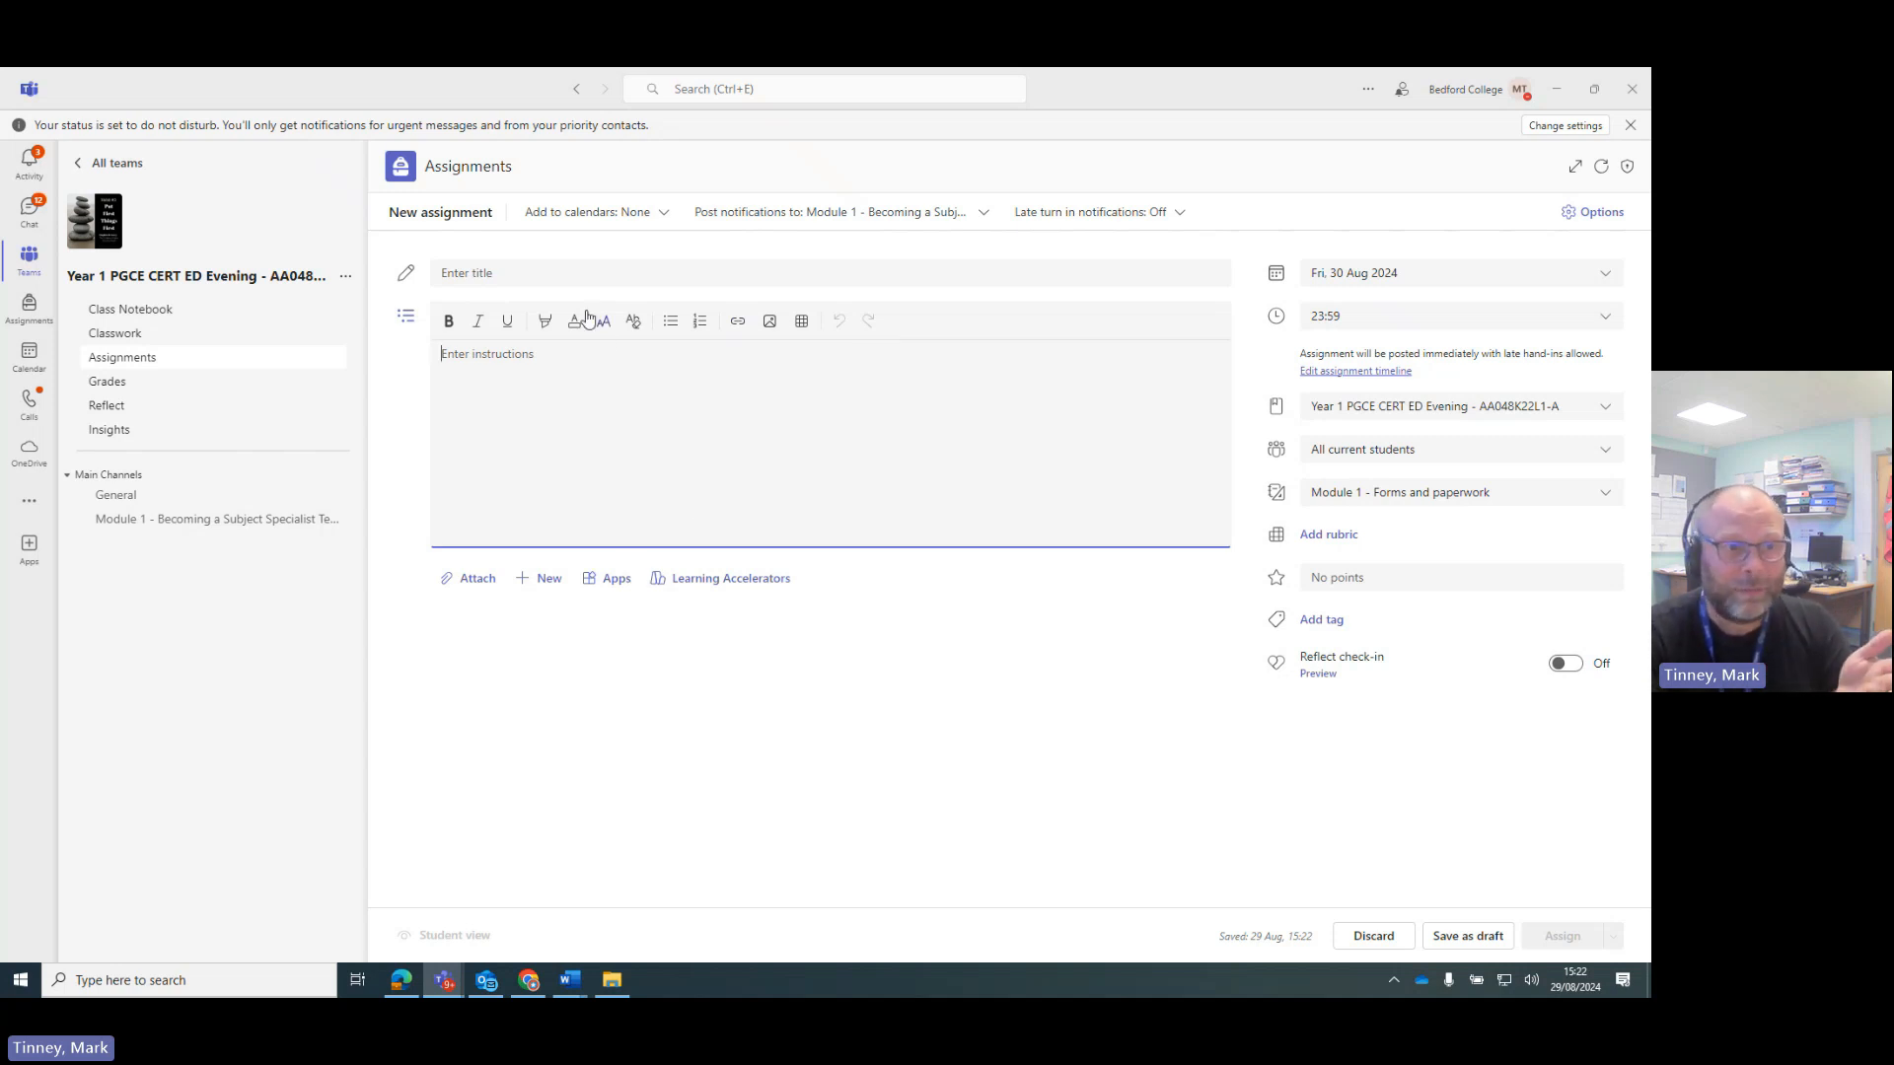
Title the assignment Test and show the choices for assigning it now or scheduling it
left_click(418, 214)
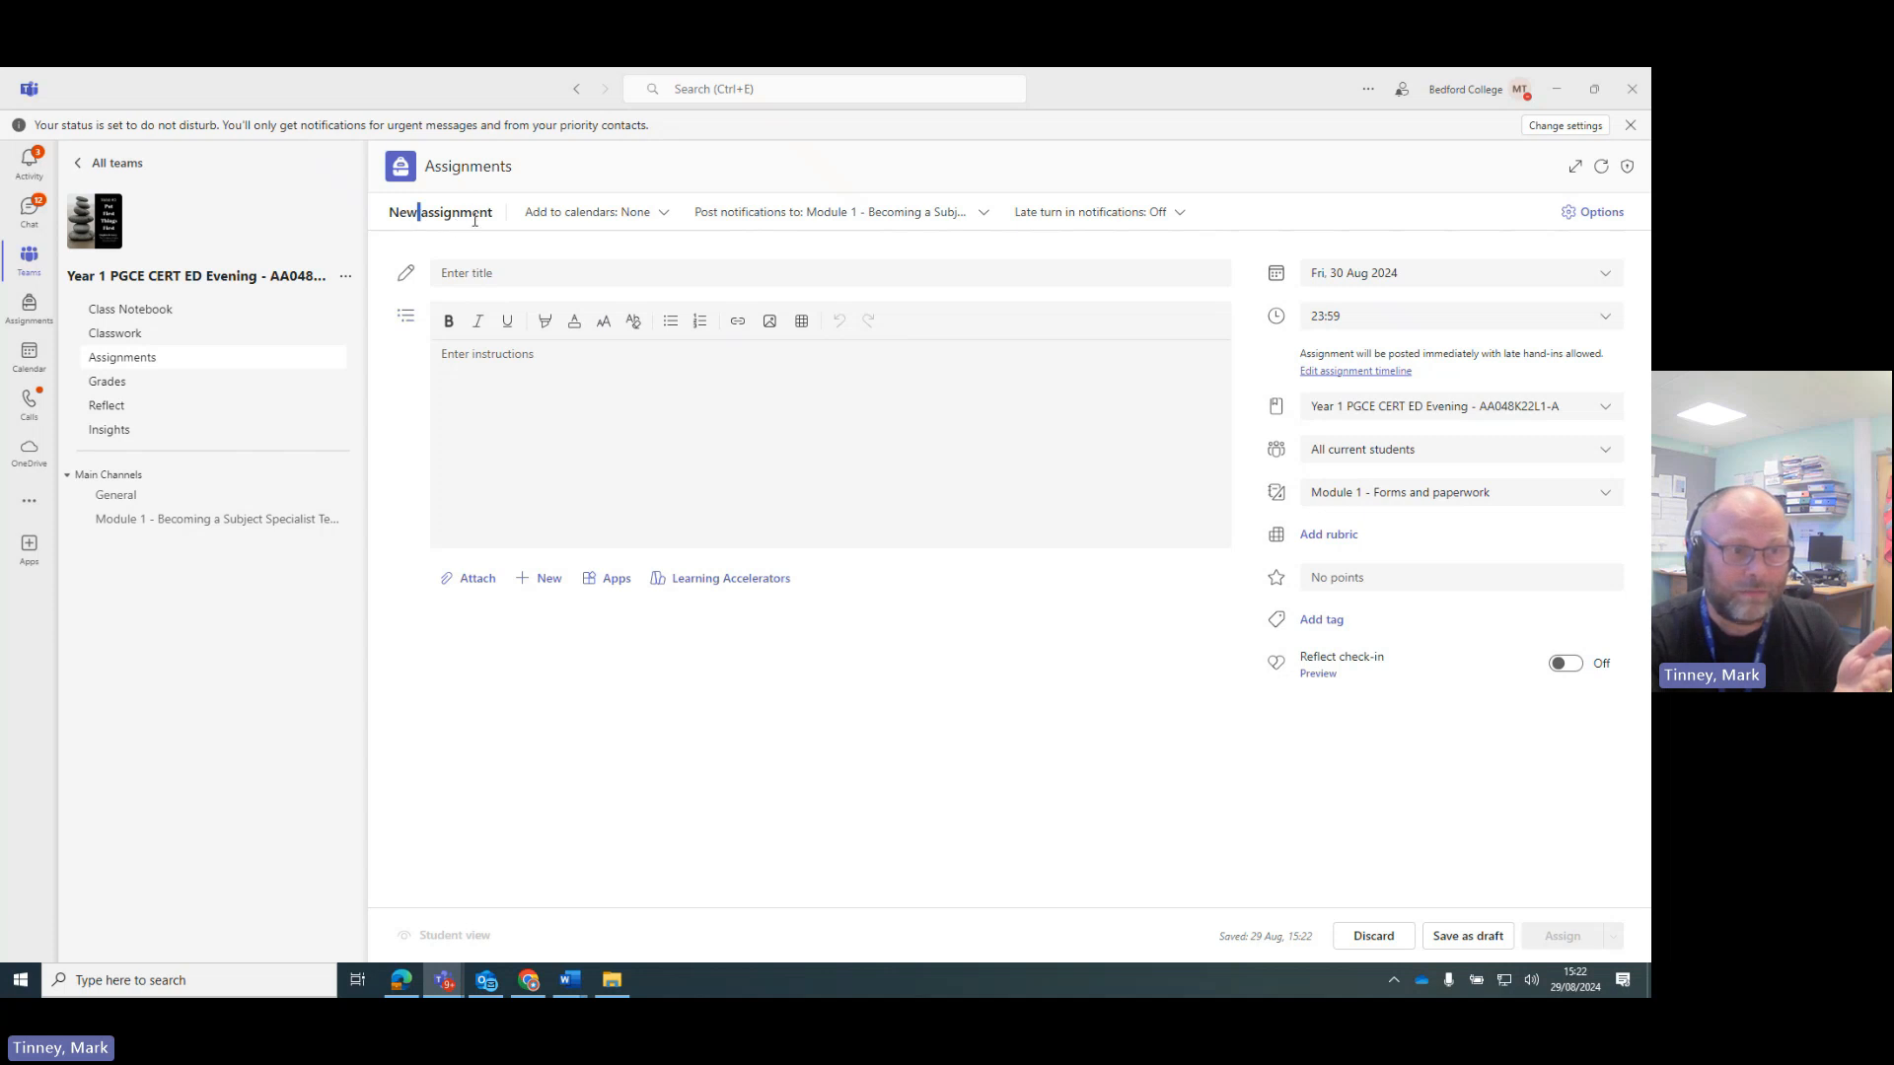
left_click(504, 269)
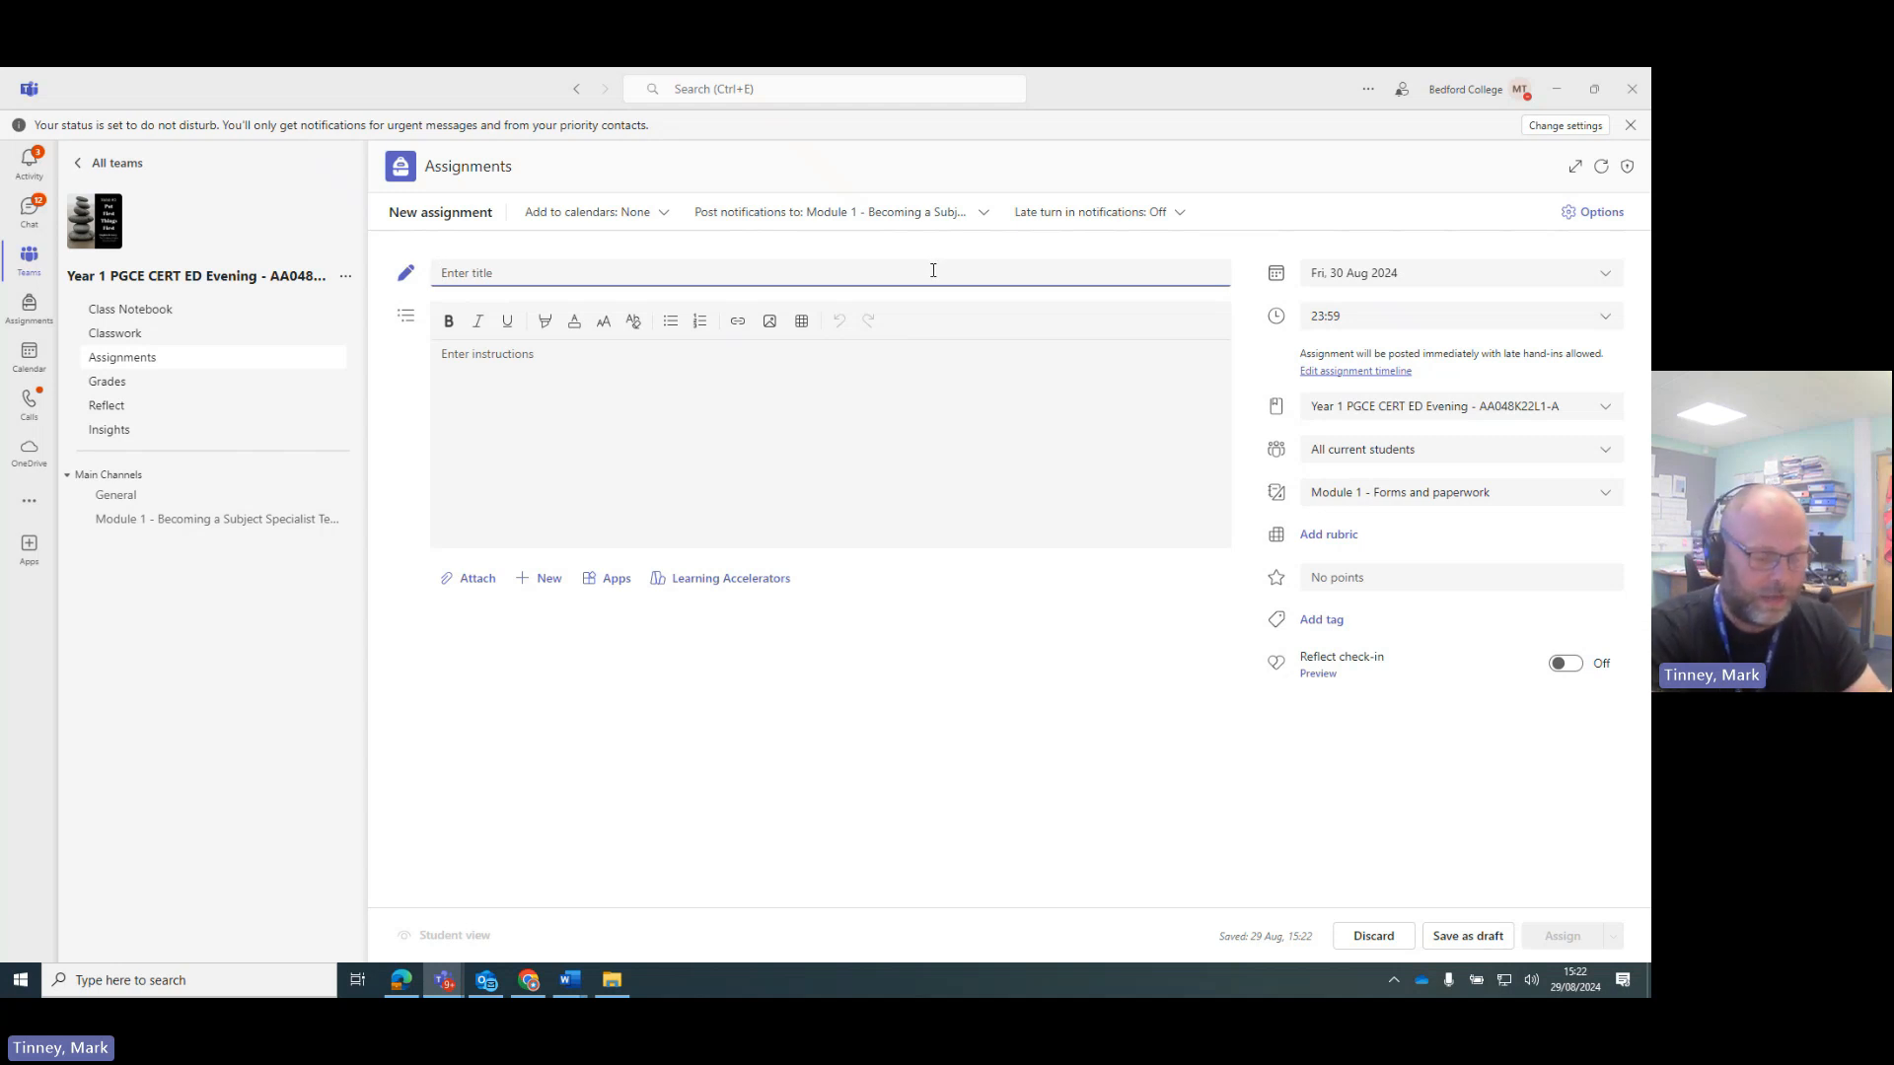
type("Test")
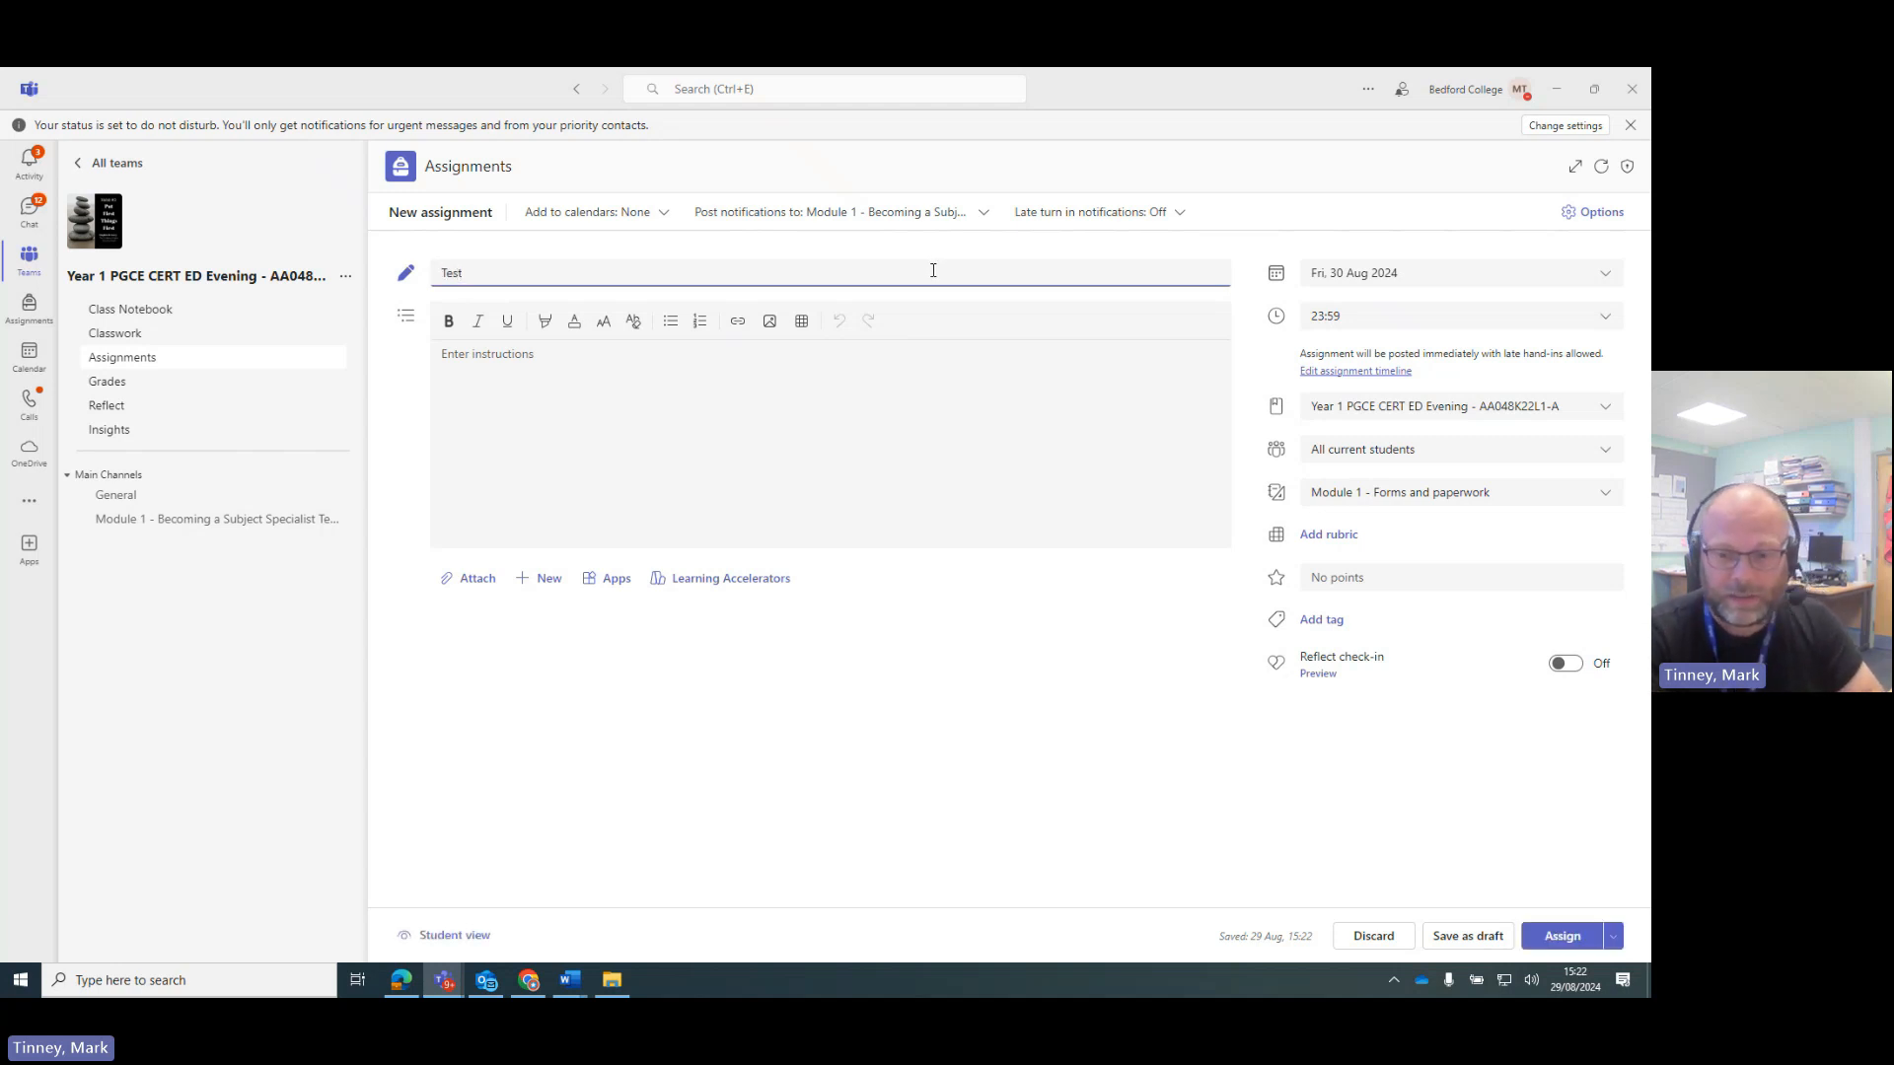
left_click(1618, 939)
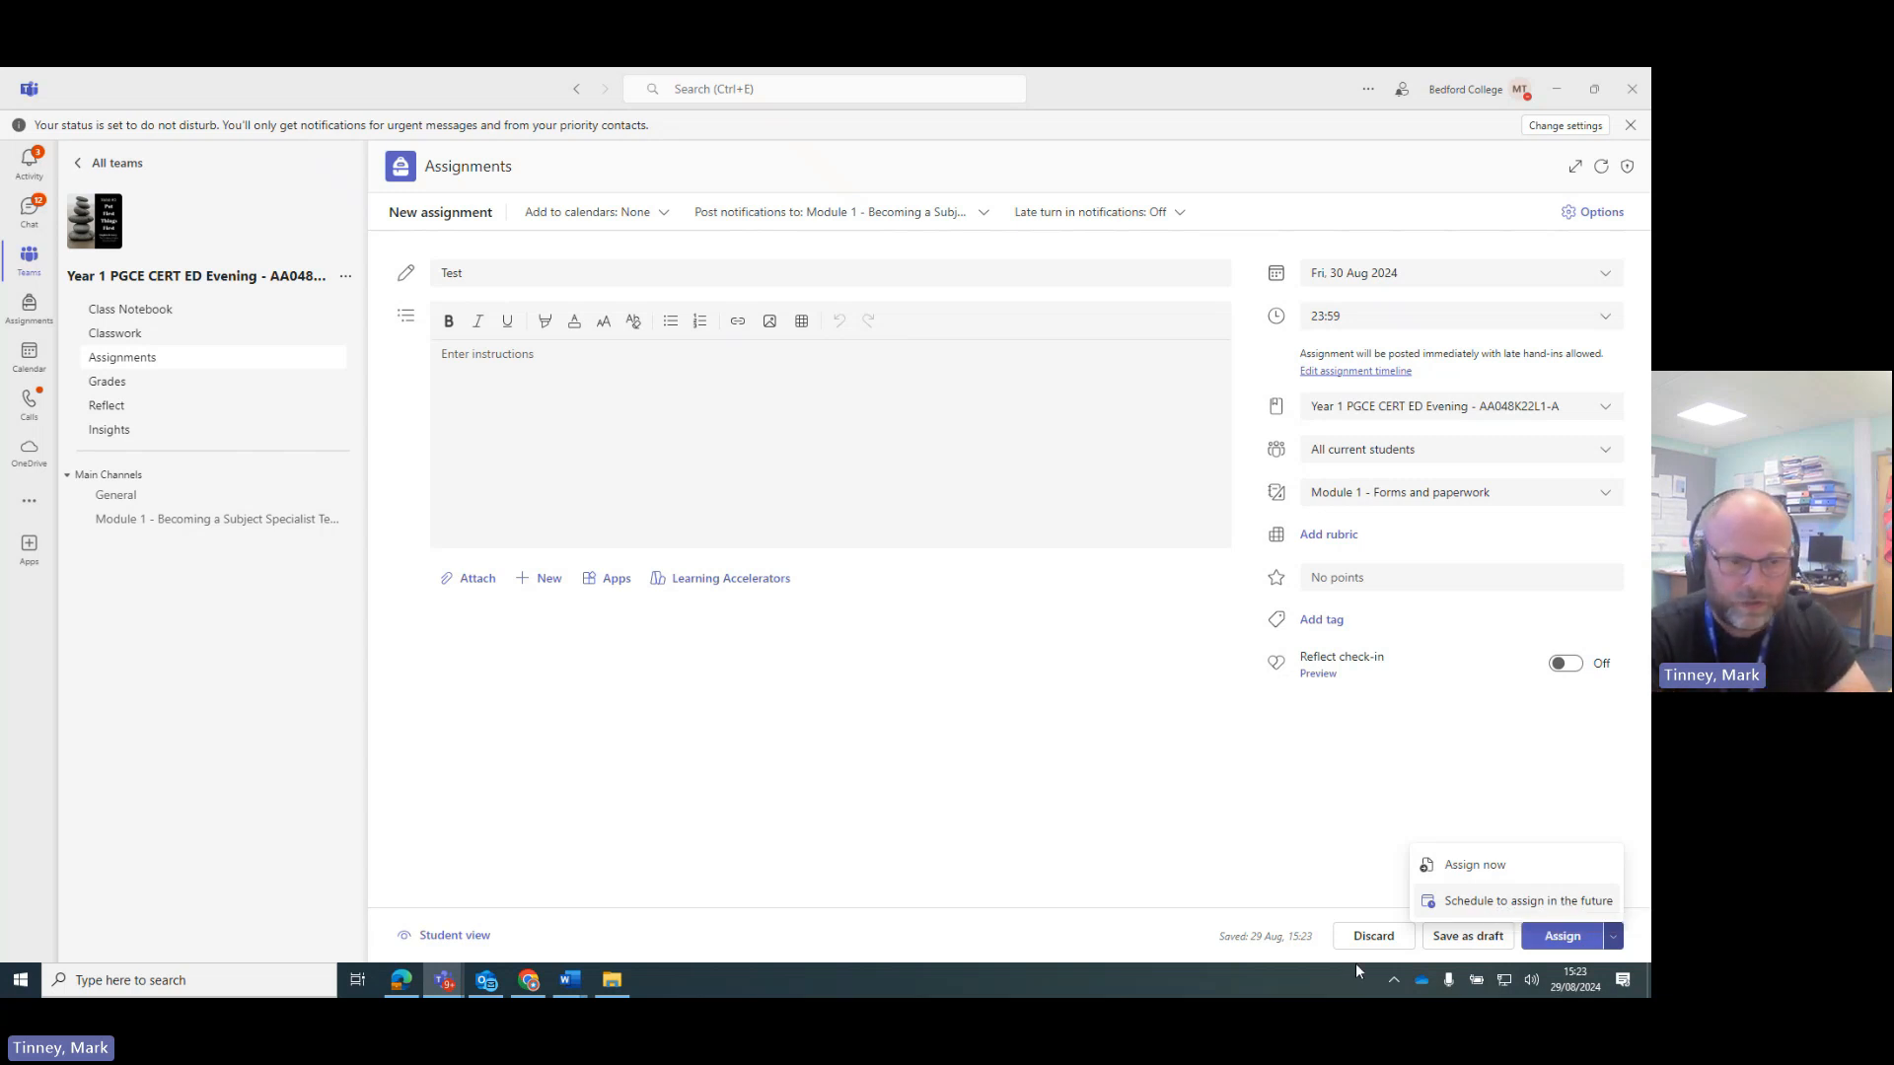
Preview how the Test assignment will look to students, and return to editing it
left_click(443, 940)
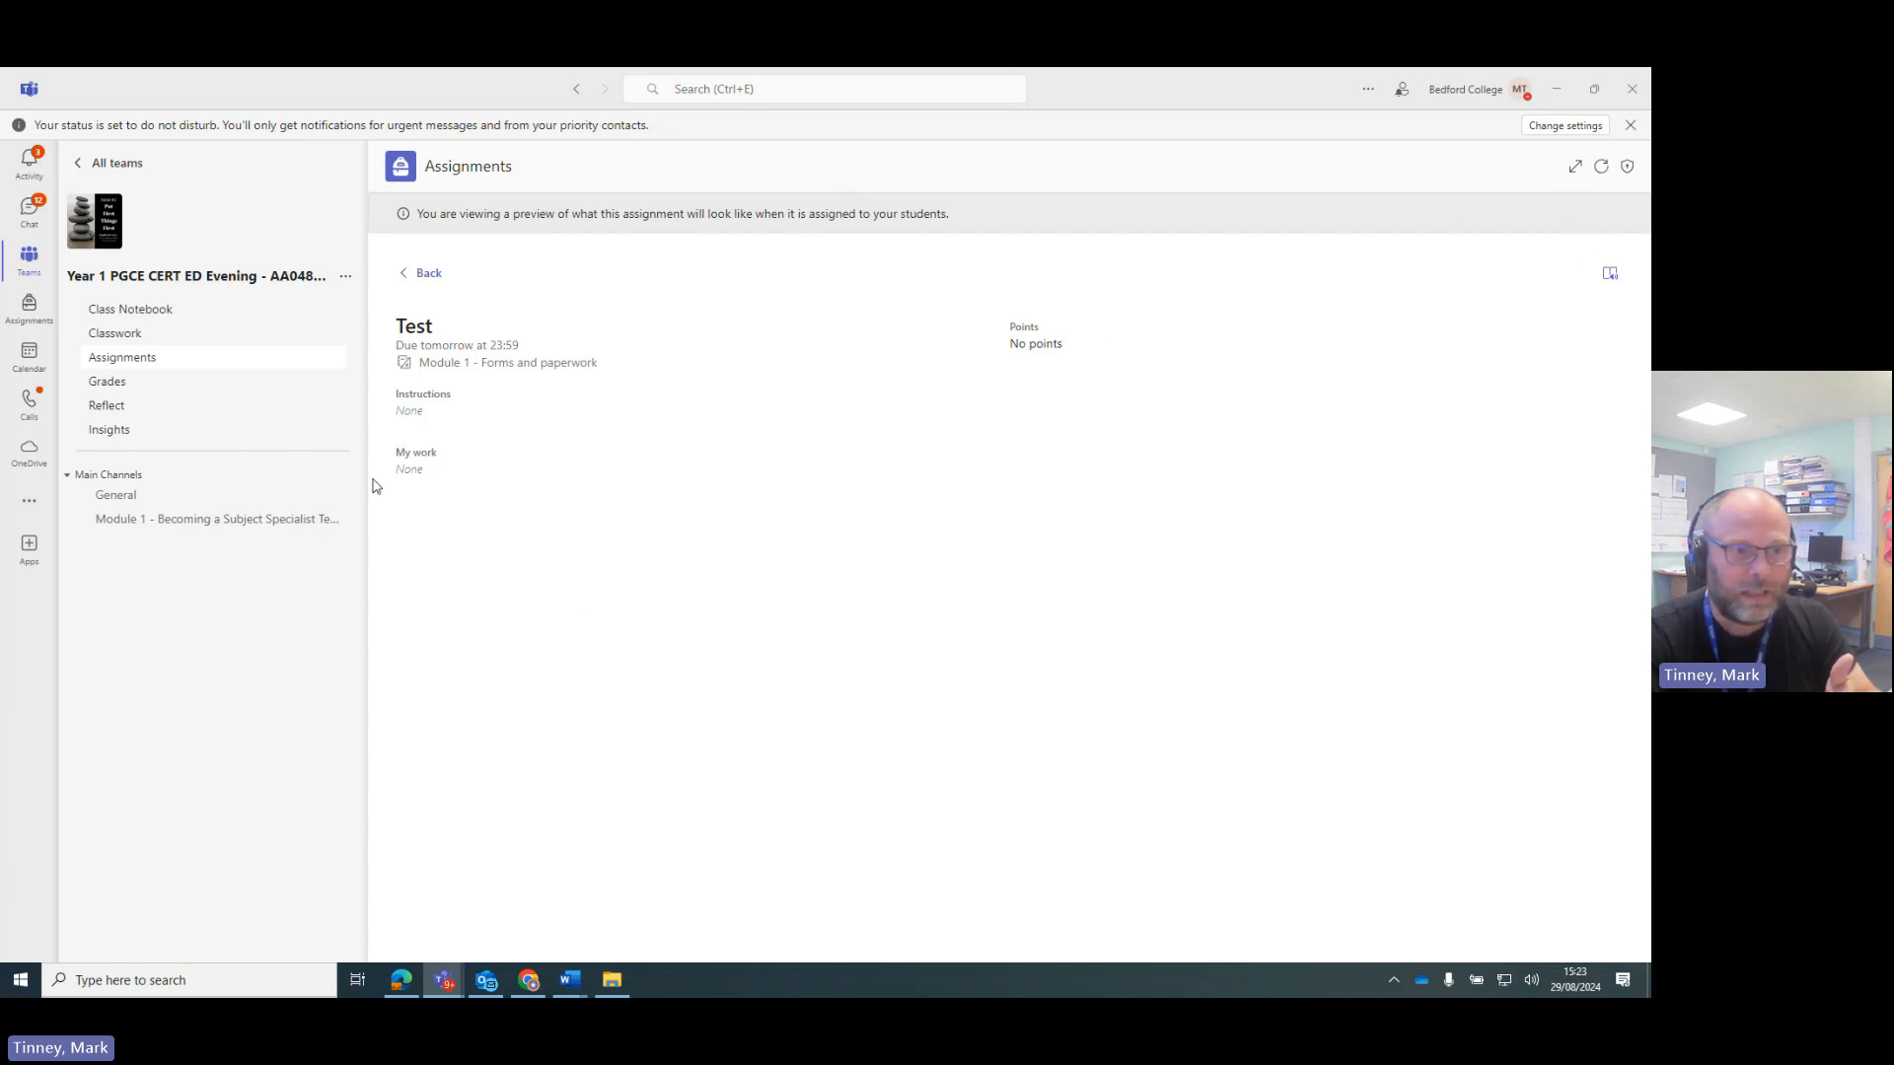
left_click(429, 274)
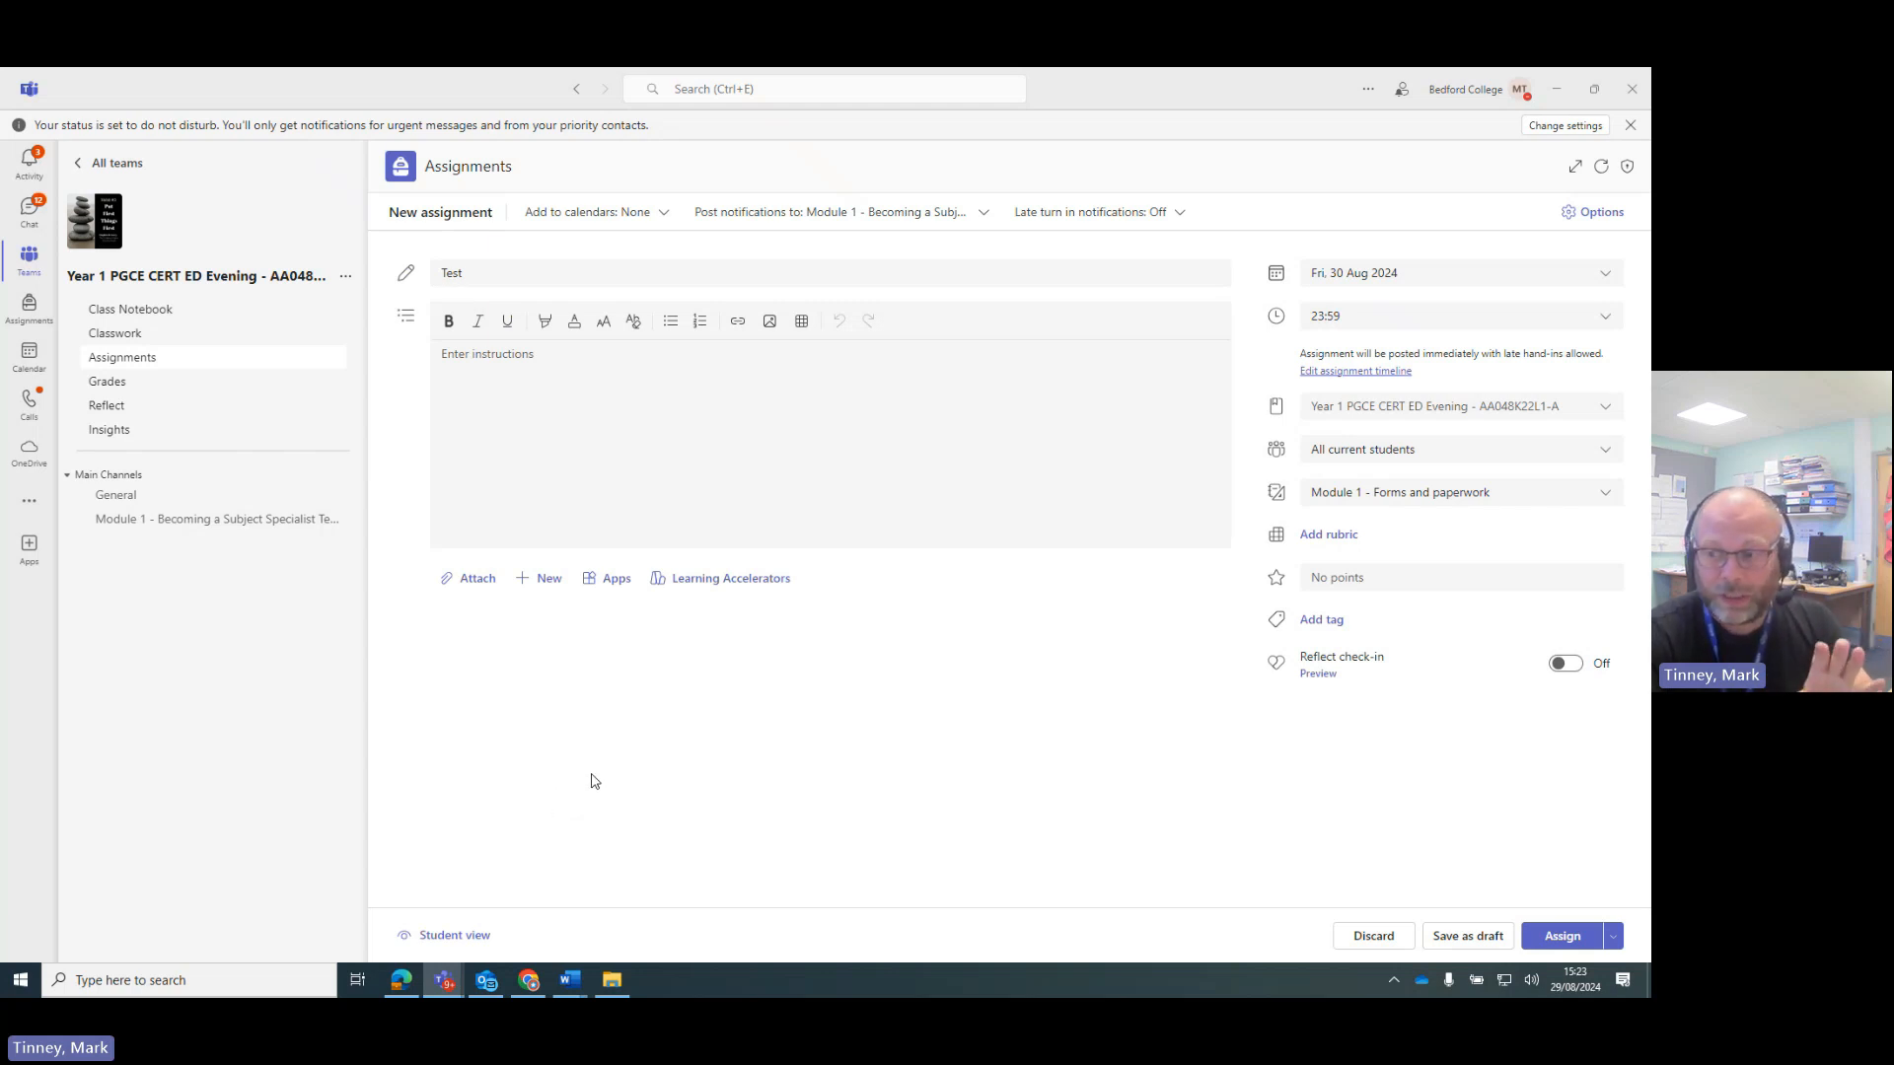
Browse the apps that can be added to the Module 1 - Becoming a Subject Specialist Teacher channel
left_click(122, 527)
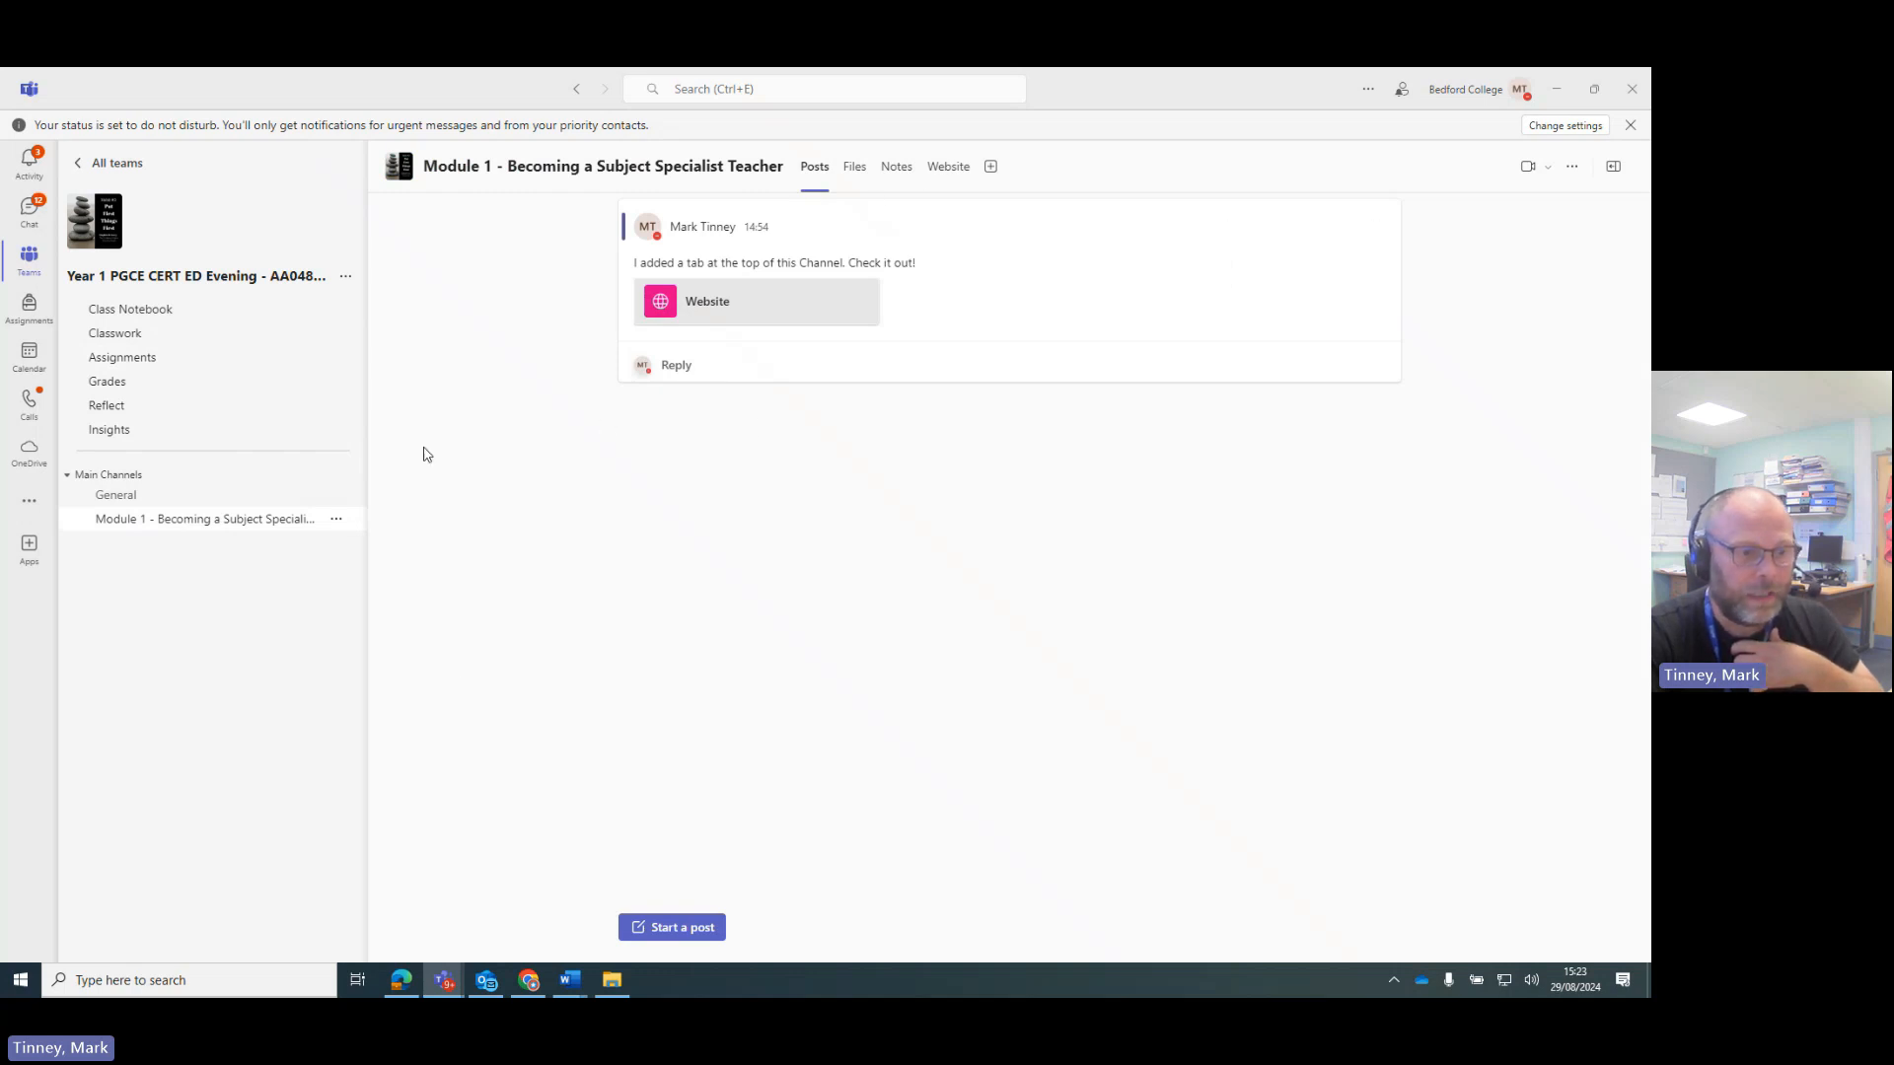
left_click(990, 166)
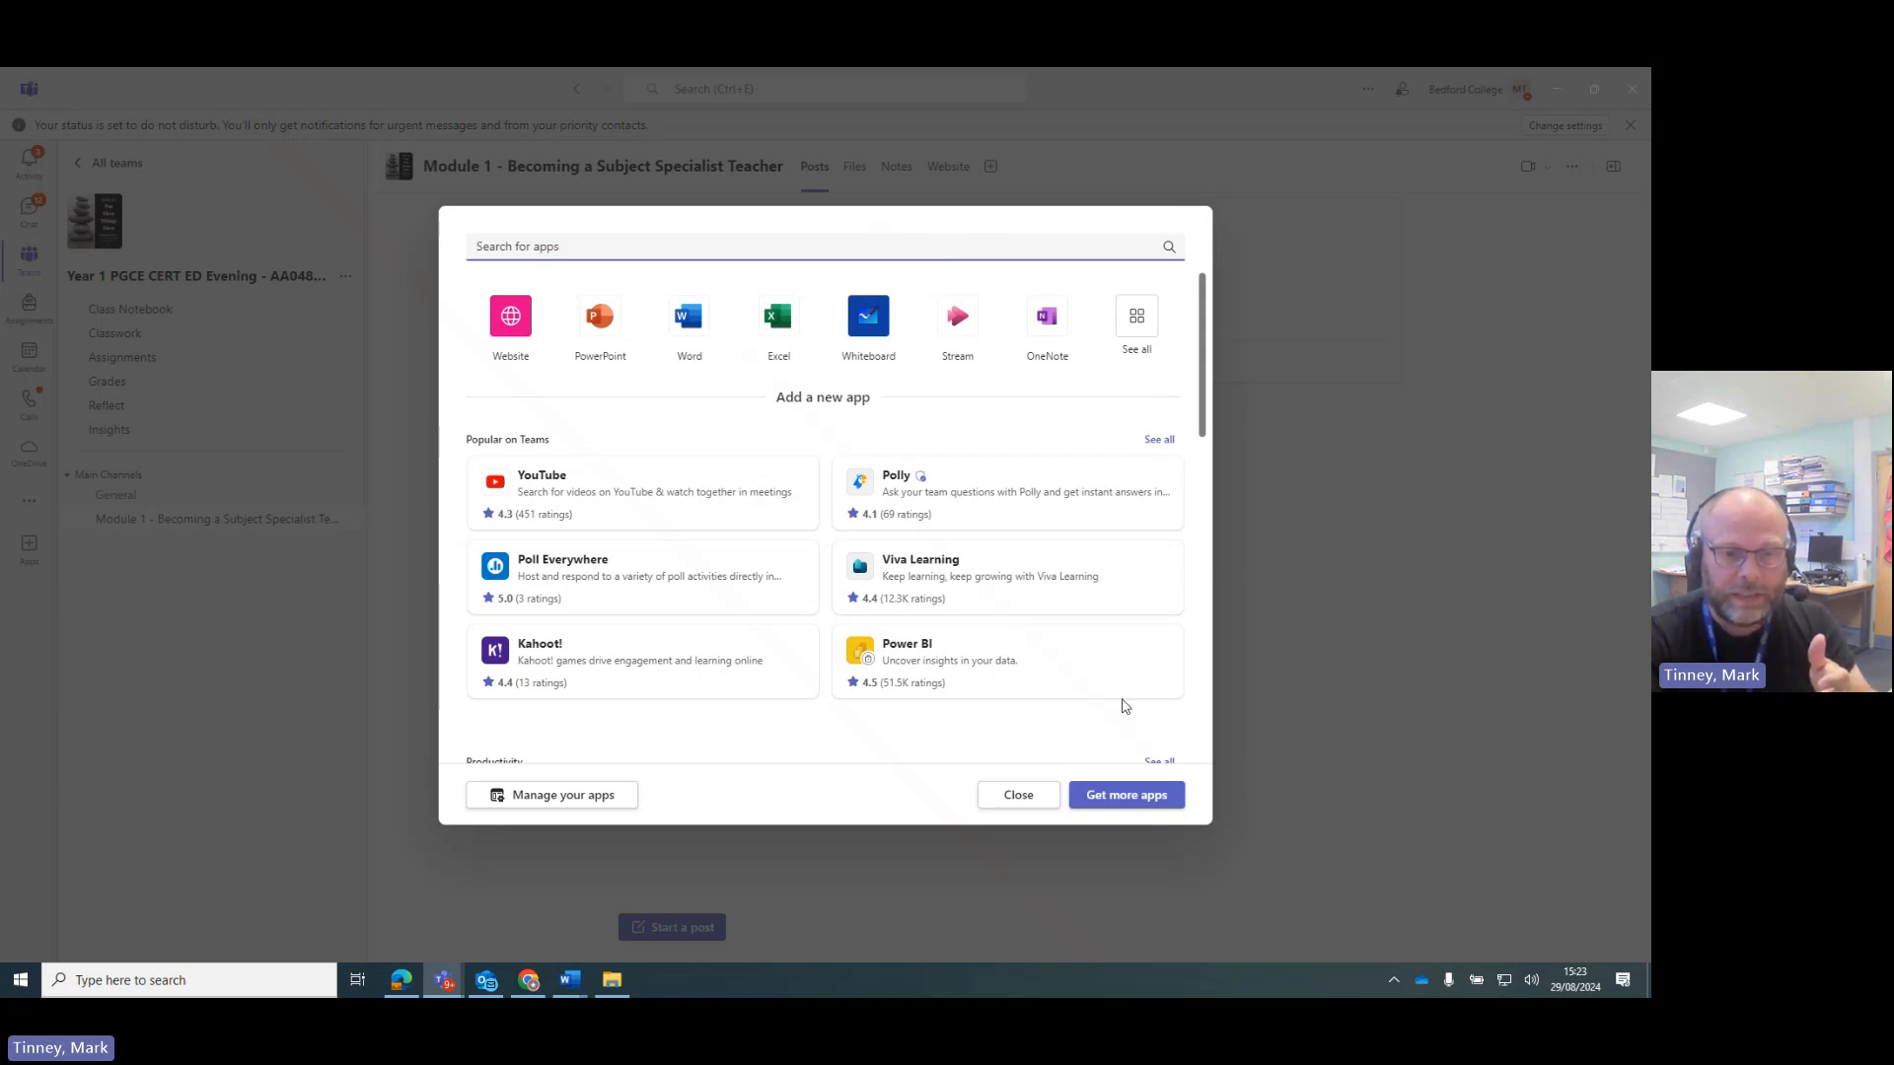
left_click(1035, 799)
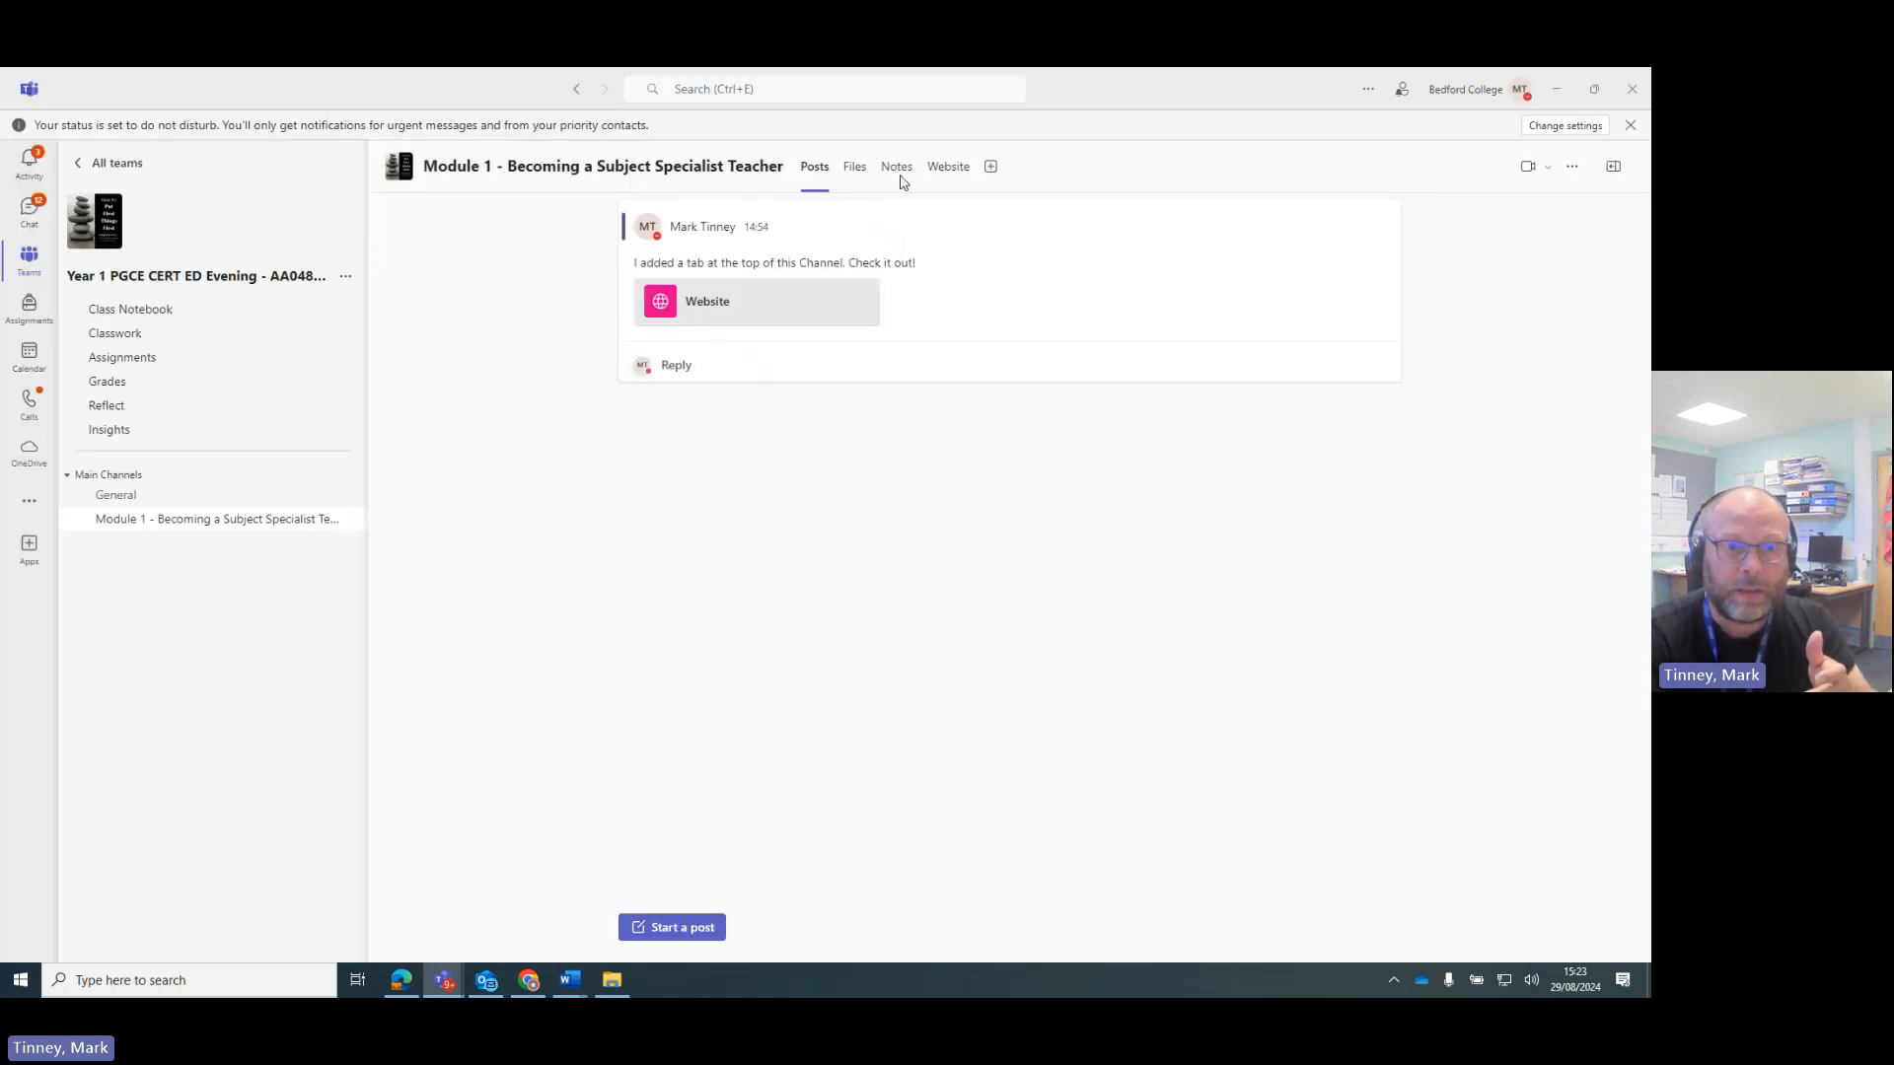
Try to add the Turnitin (Early Access) app to the Module 1 - Becoming a Subject Specialist Teacher channel
left_click(992, 168)
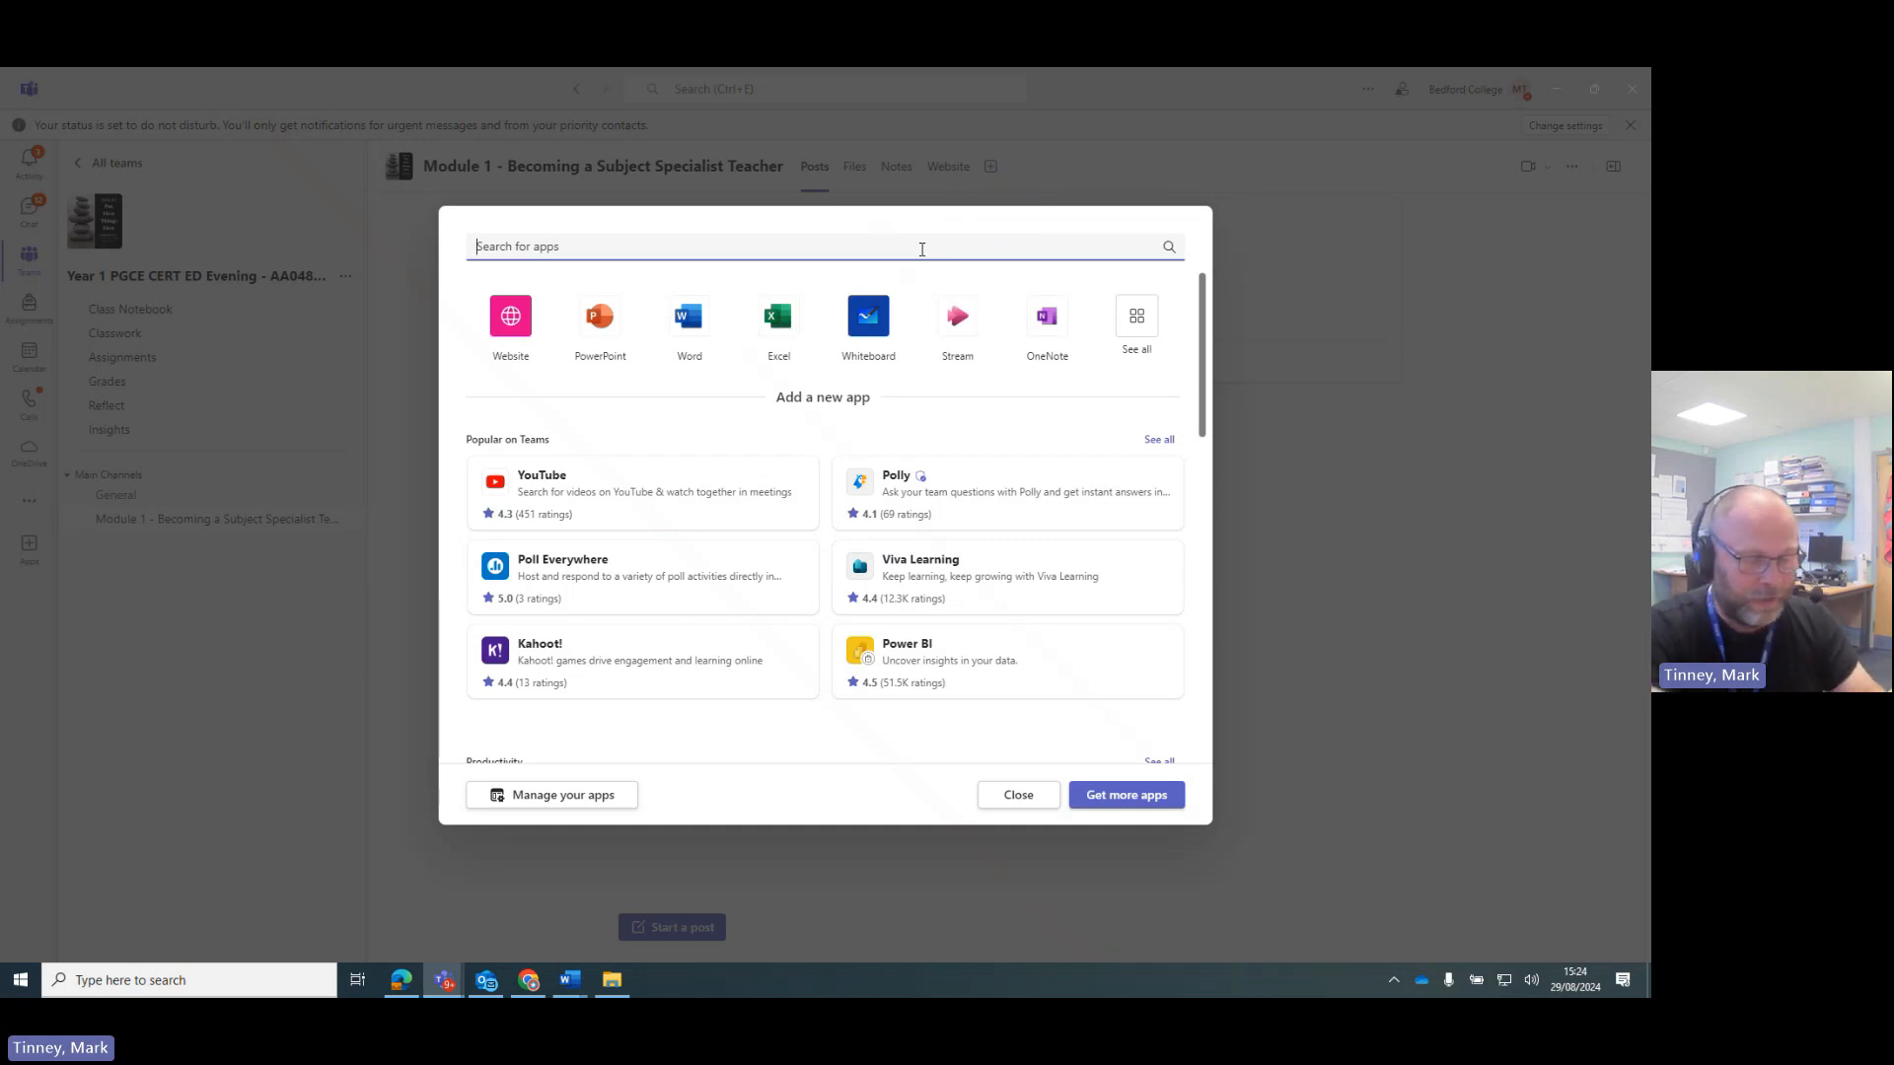
type("Turn")
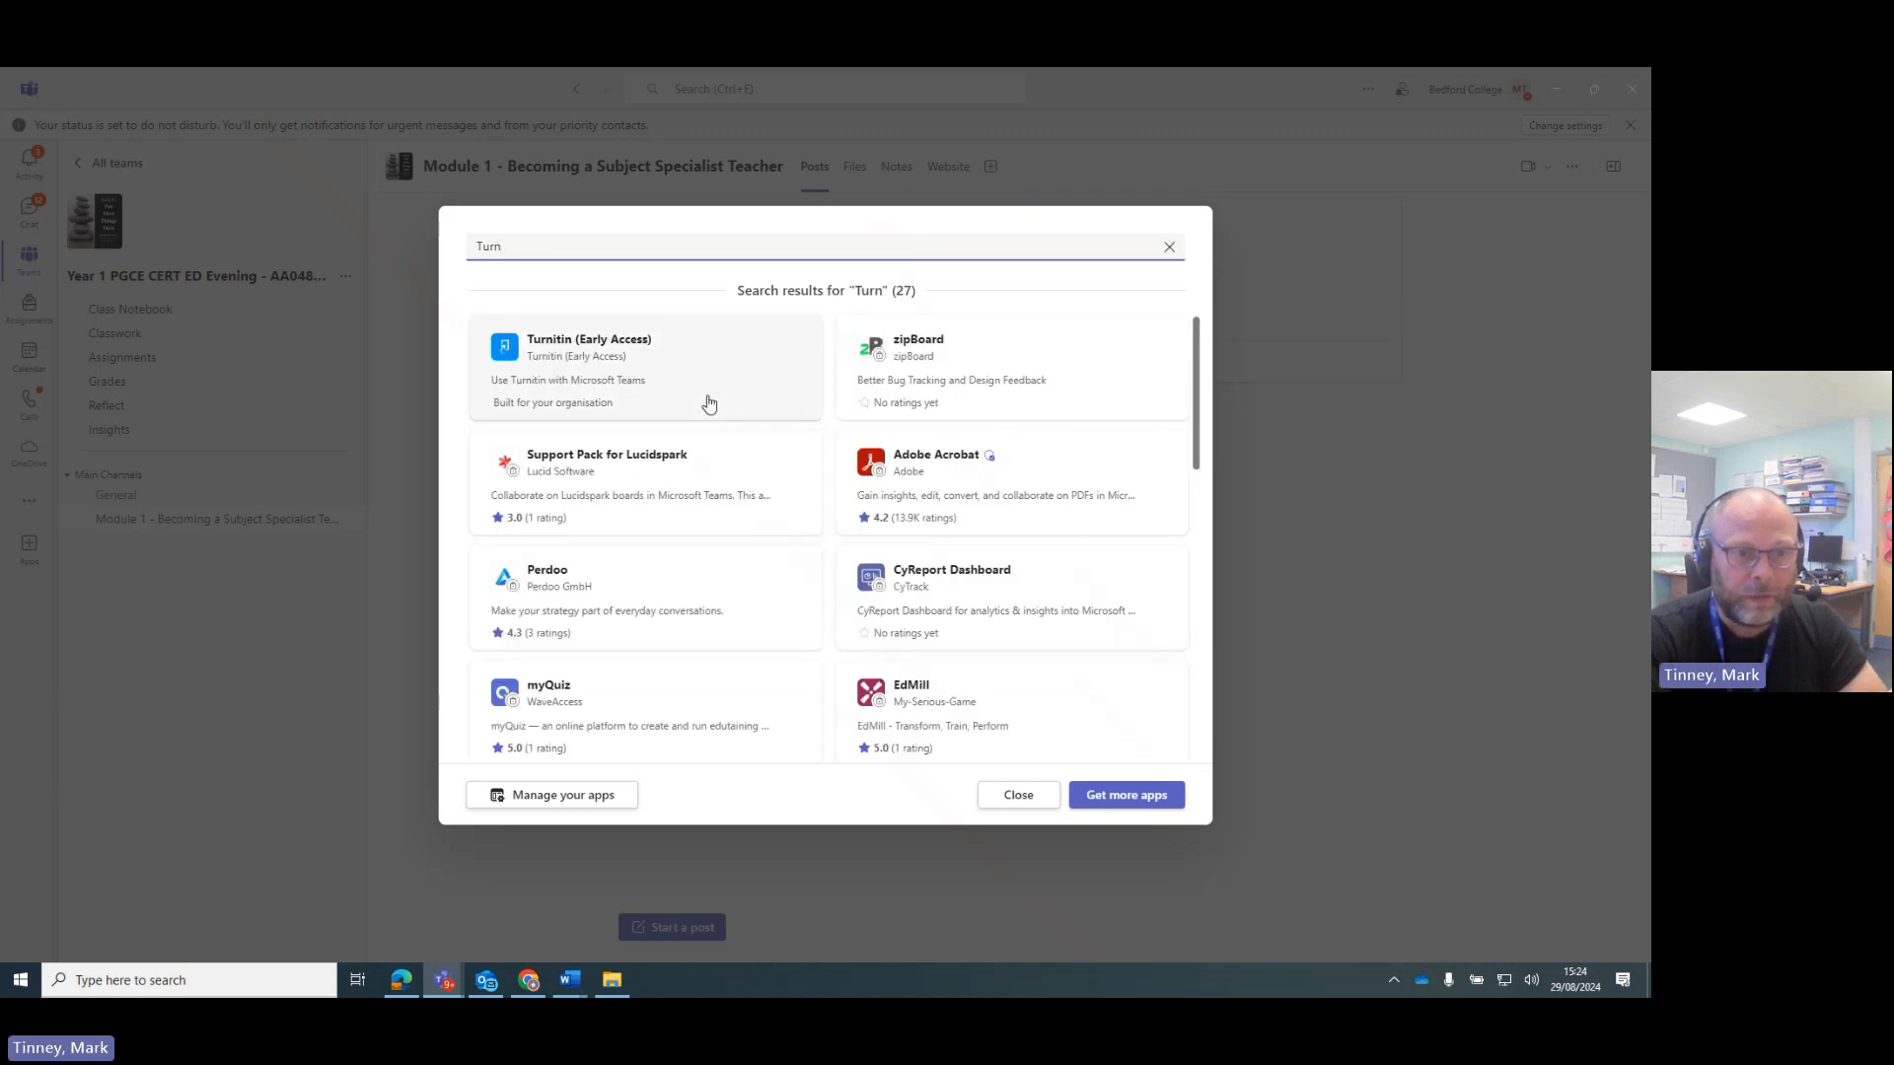
left_click(707, 402)
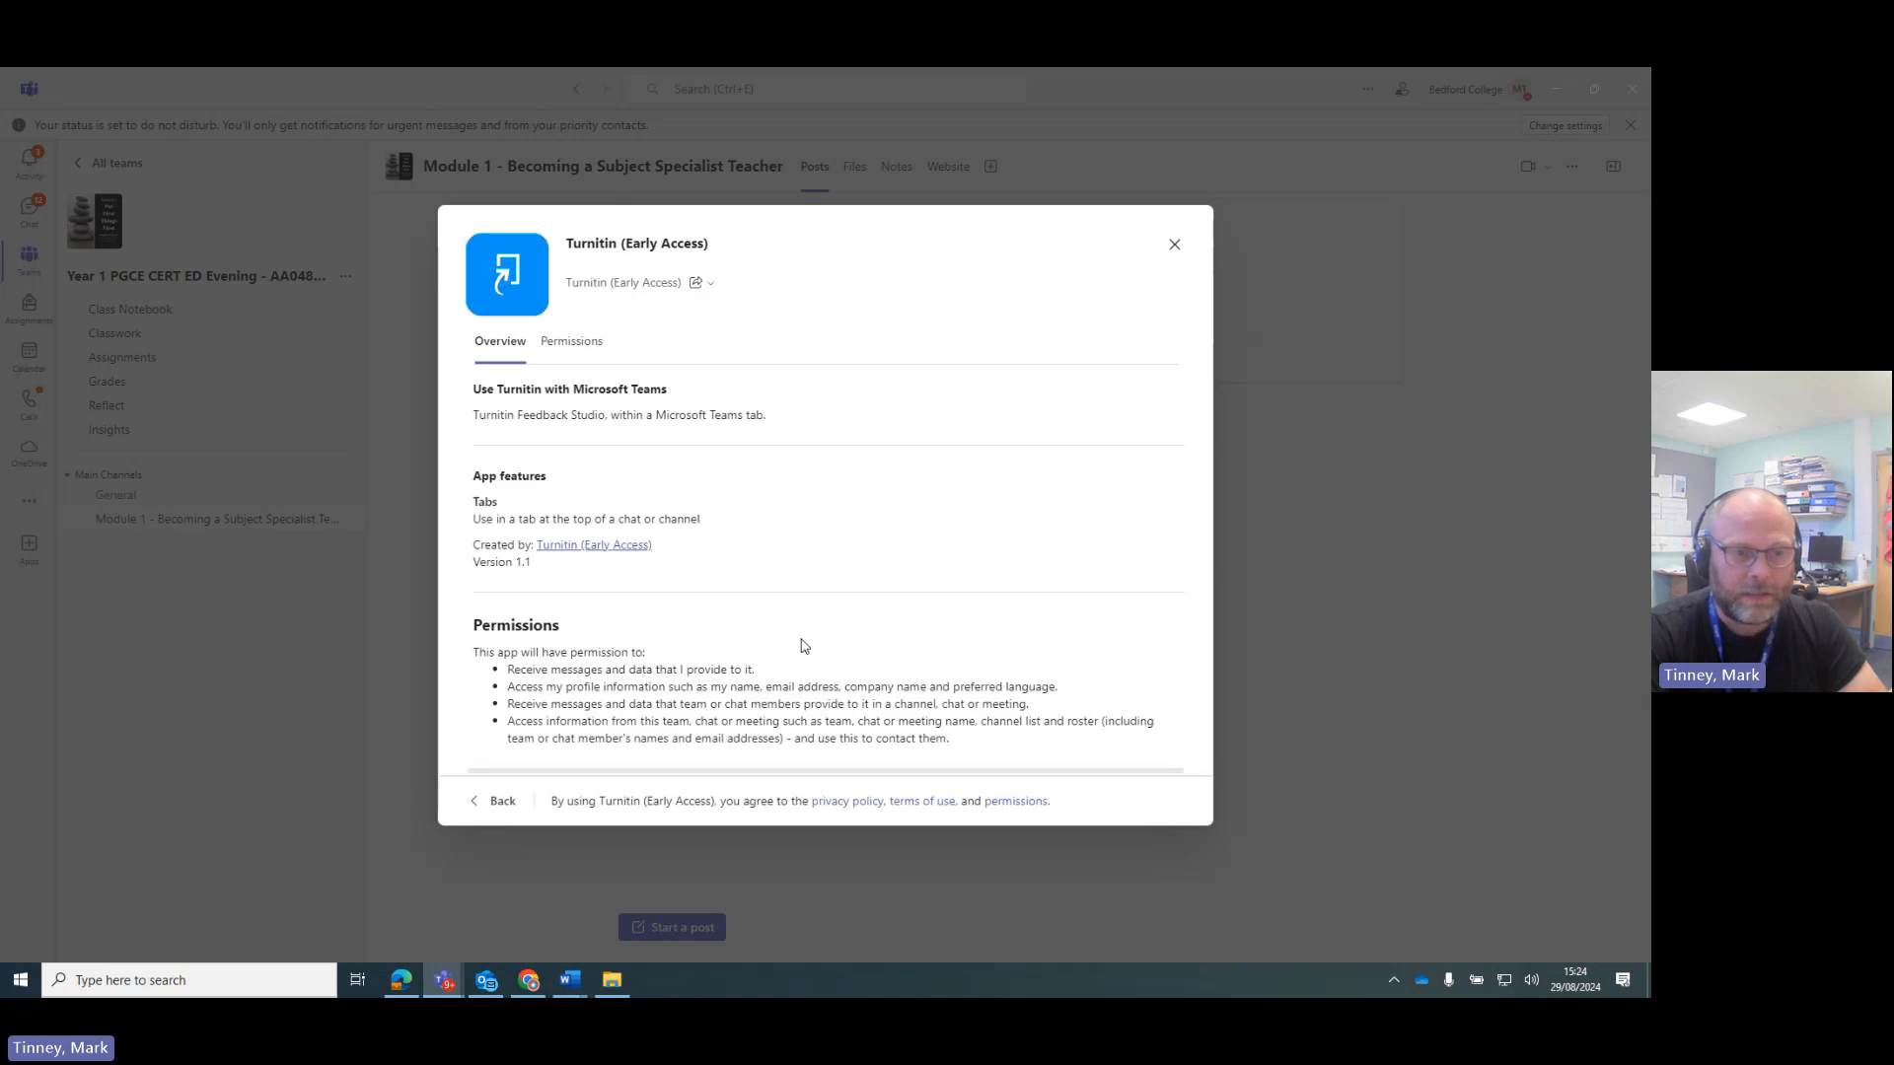
left_click(596, 305)
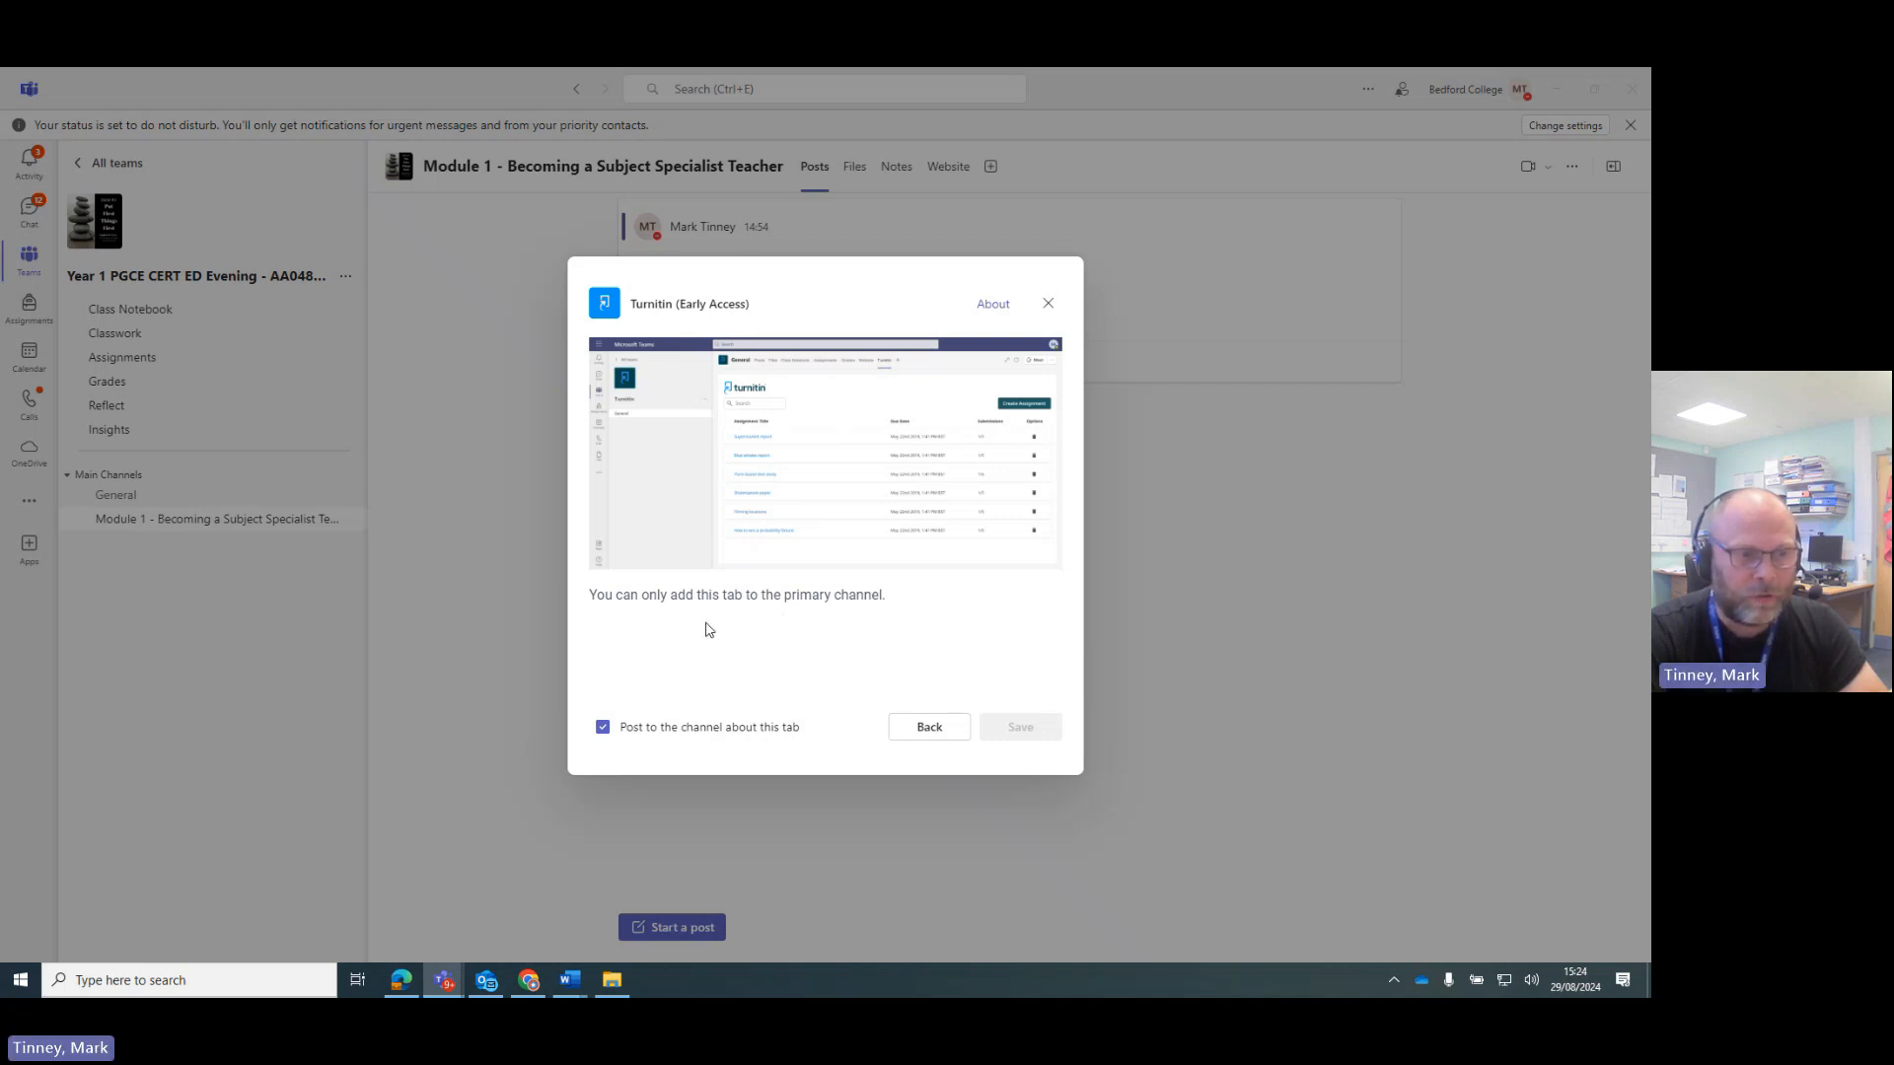
left_click(918, 727)
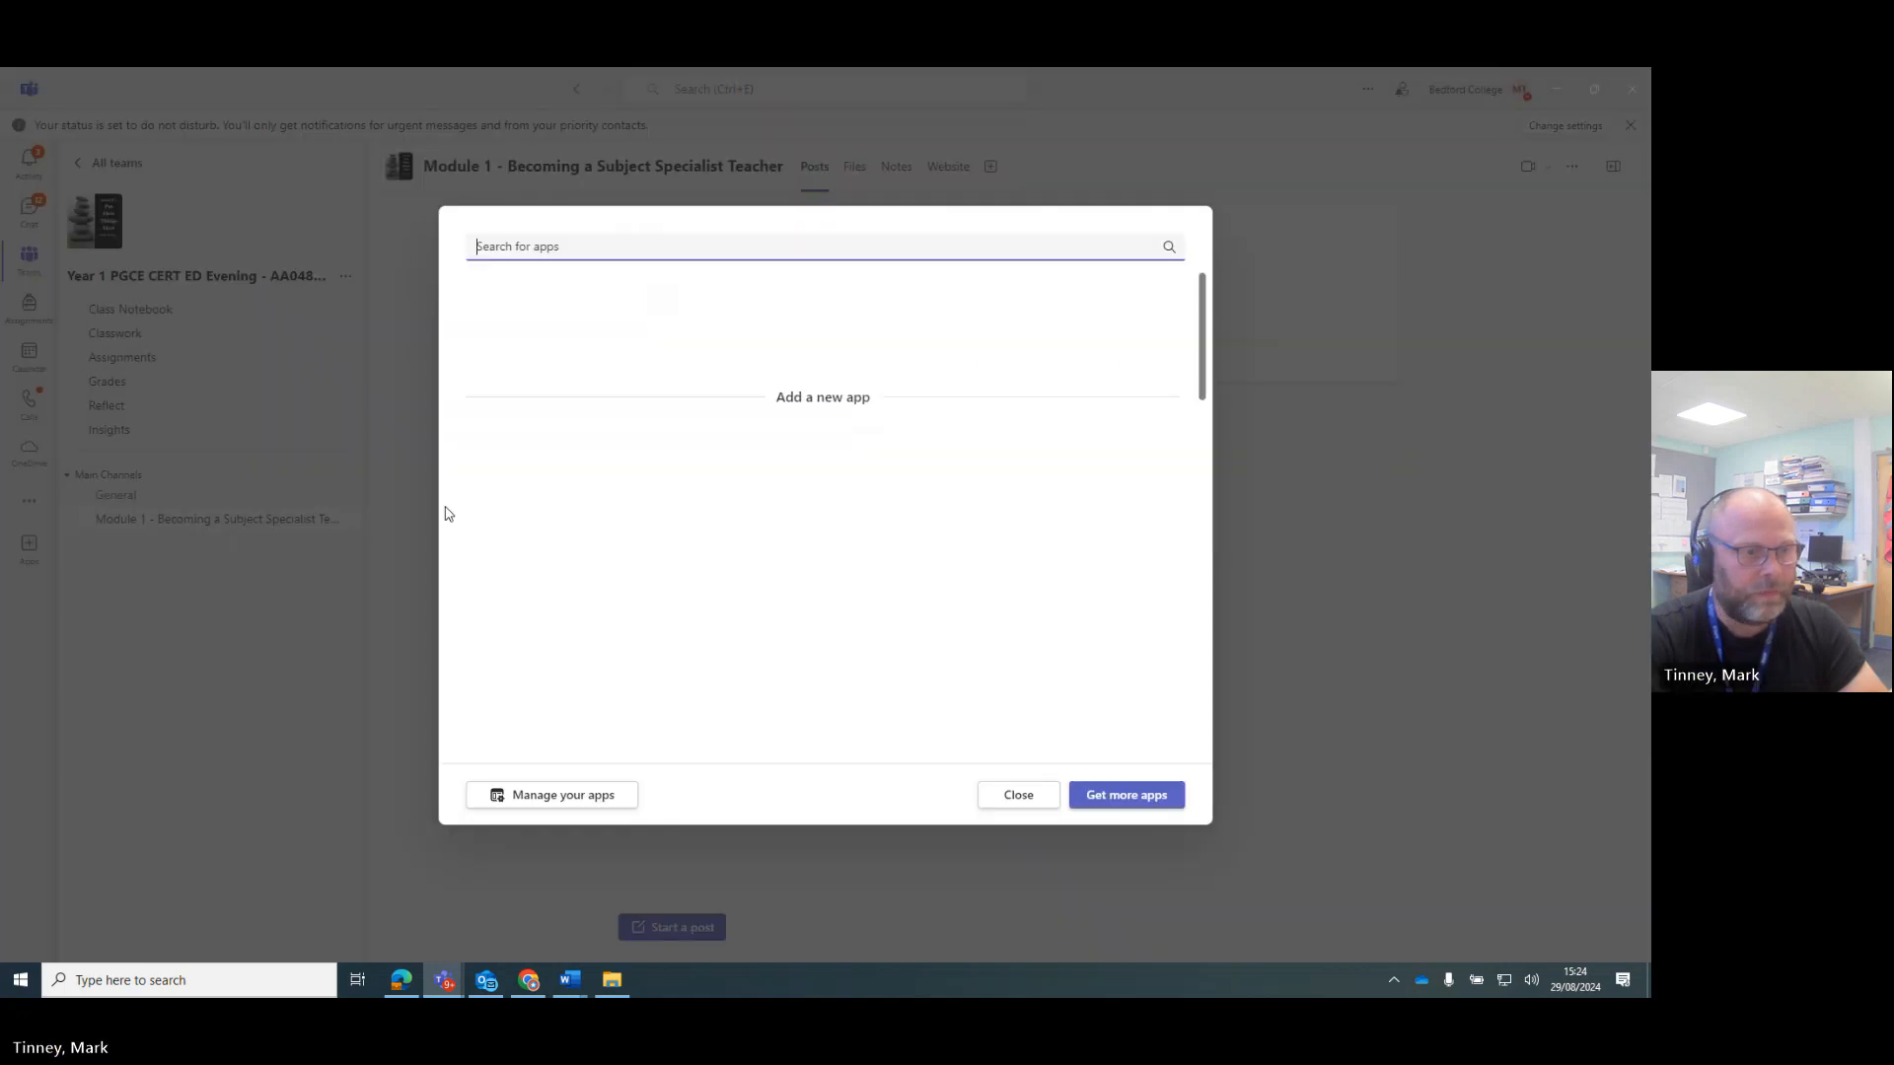
left_click(1018, 795)
Add the Turnitin (Early Access) app to the General channel, with a channel post announcing it
left_click(123, 496)
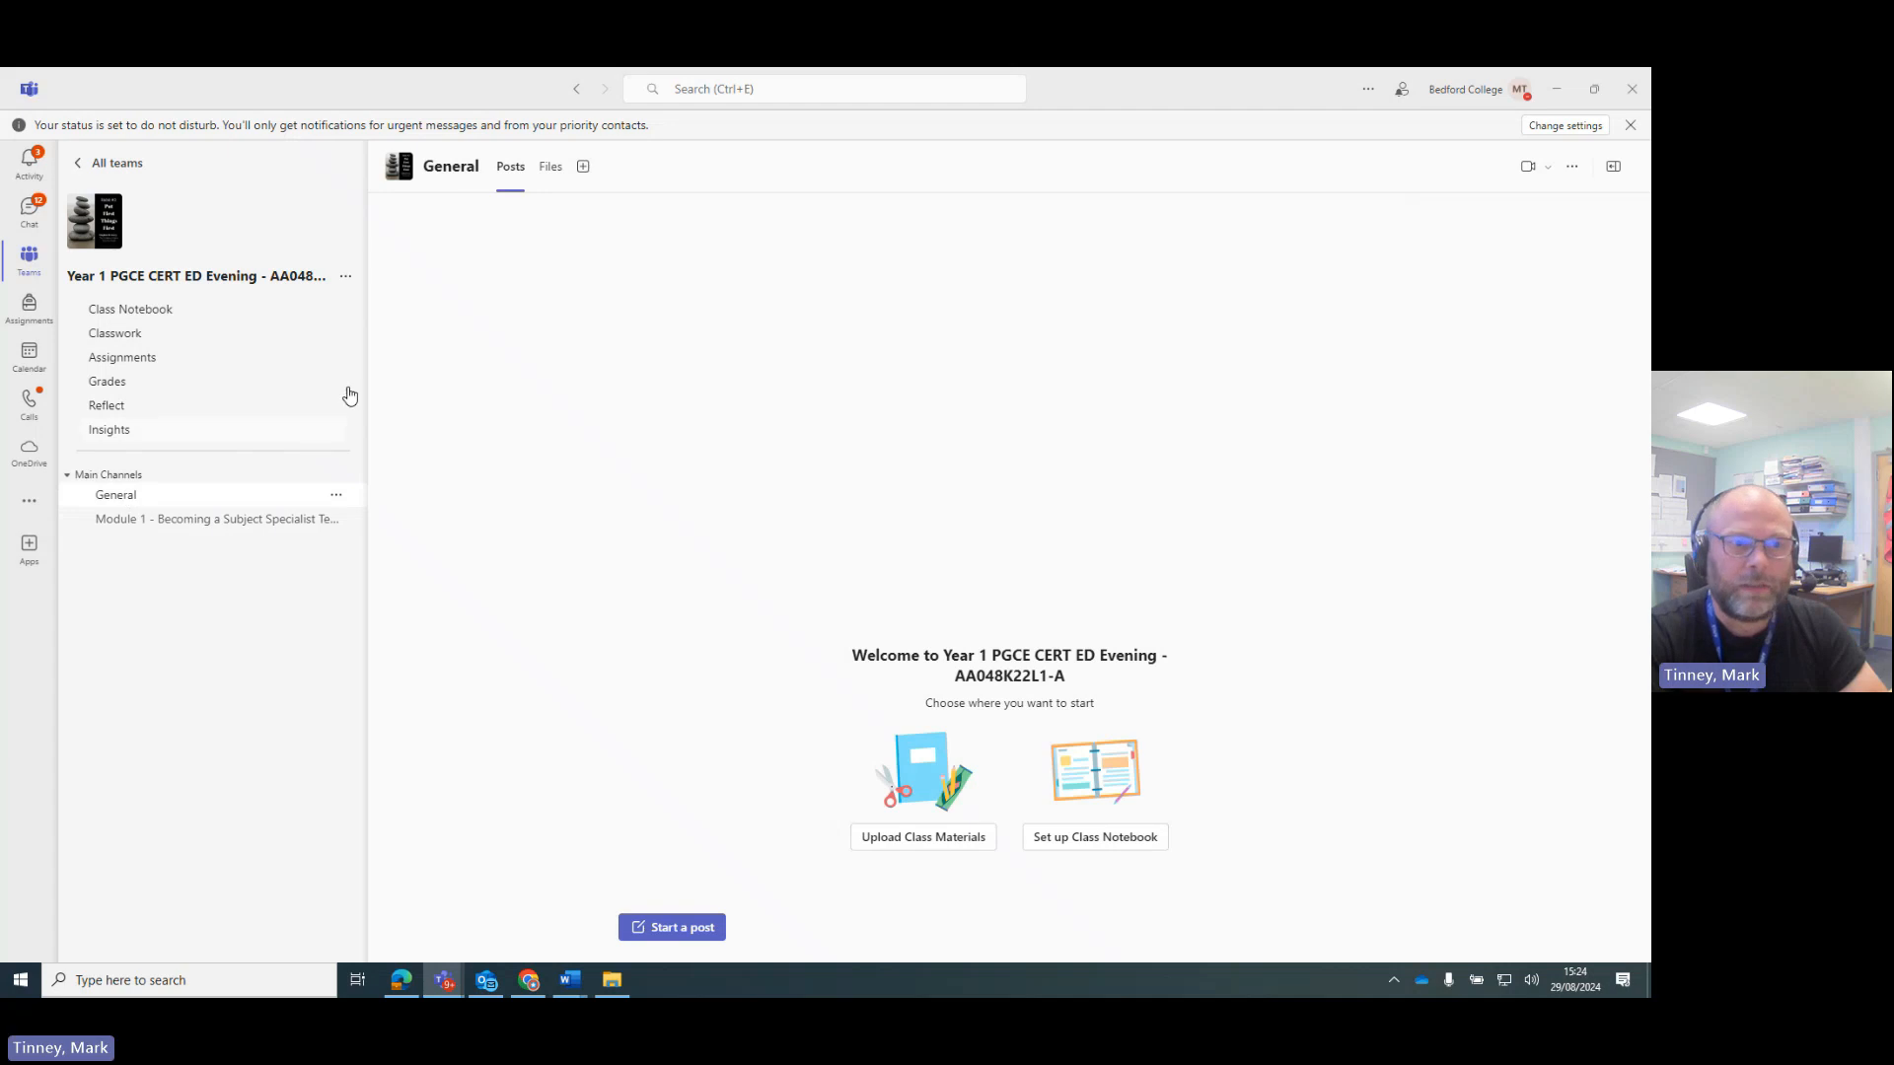
left_click(583, 166)
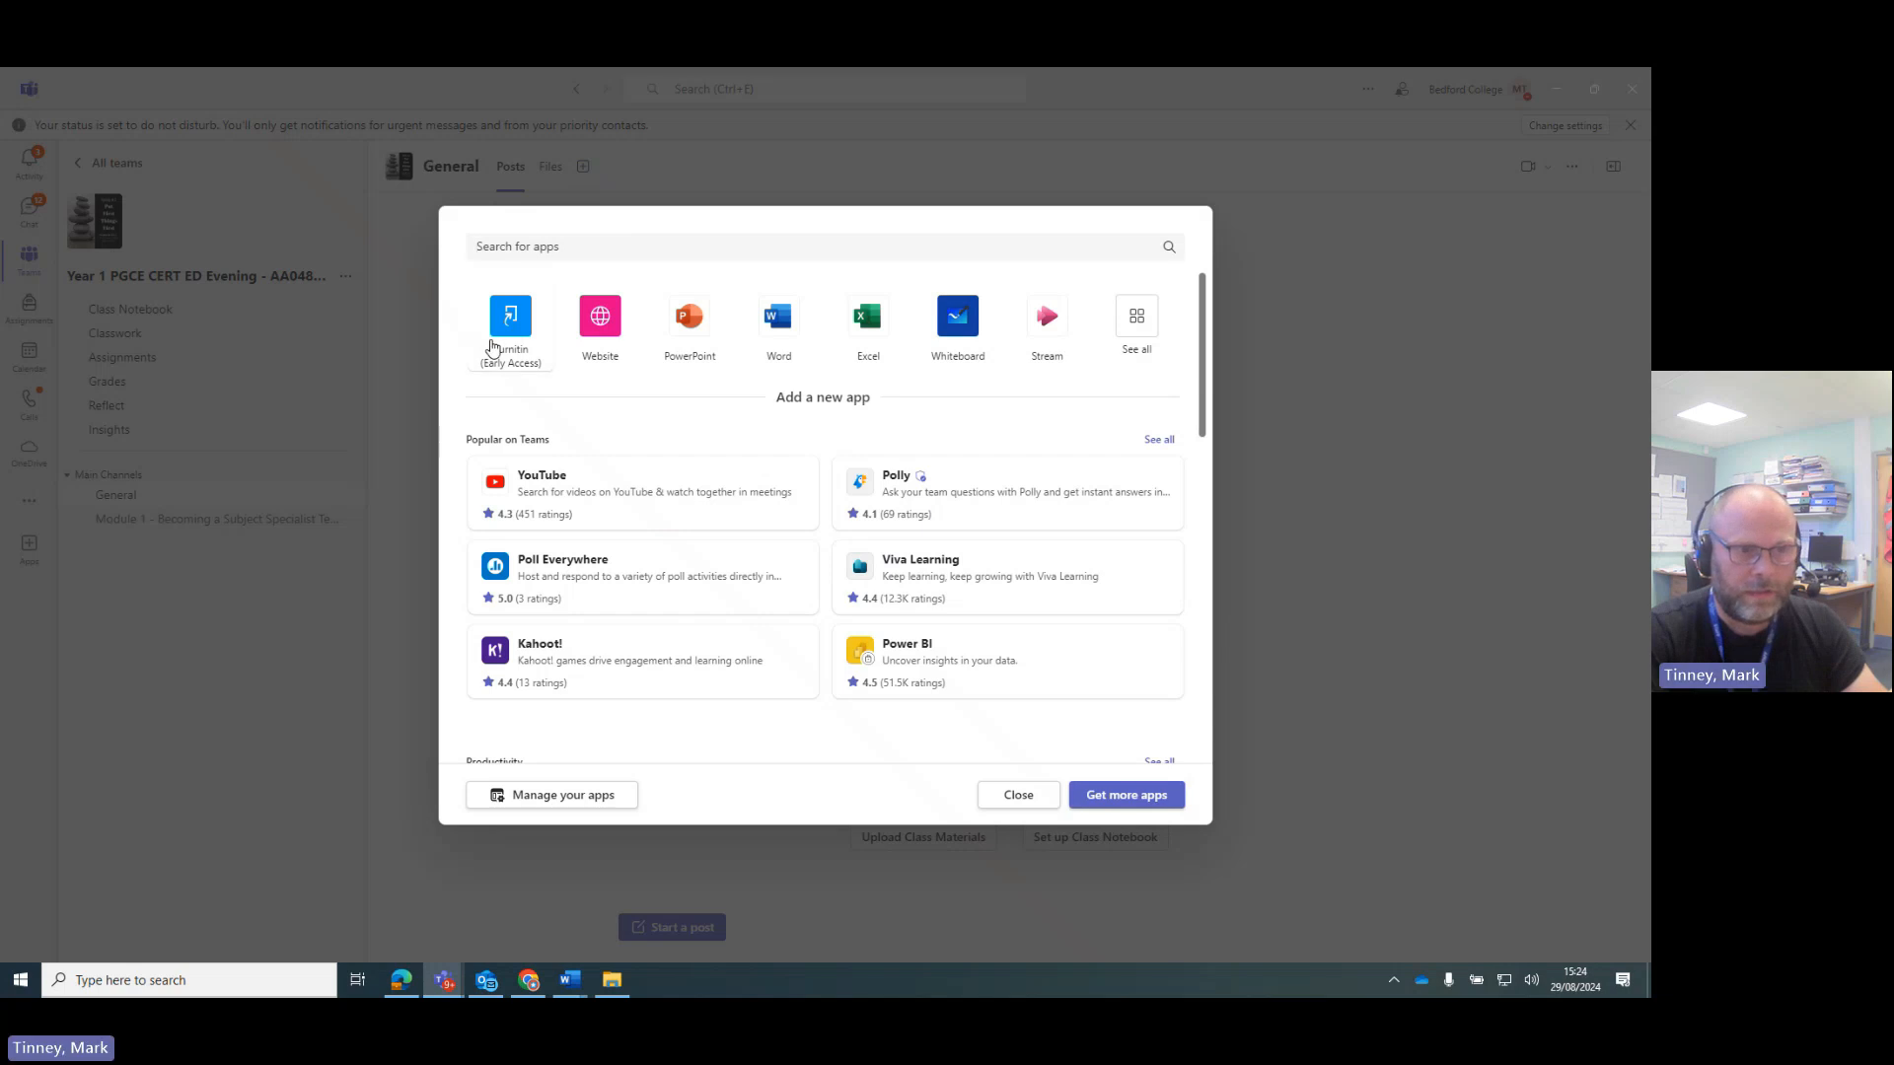
key("Escape")
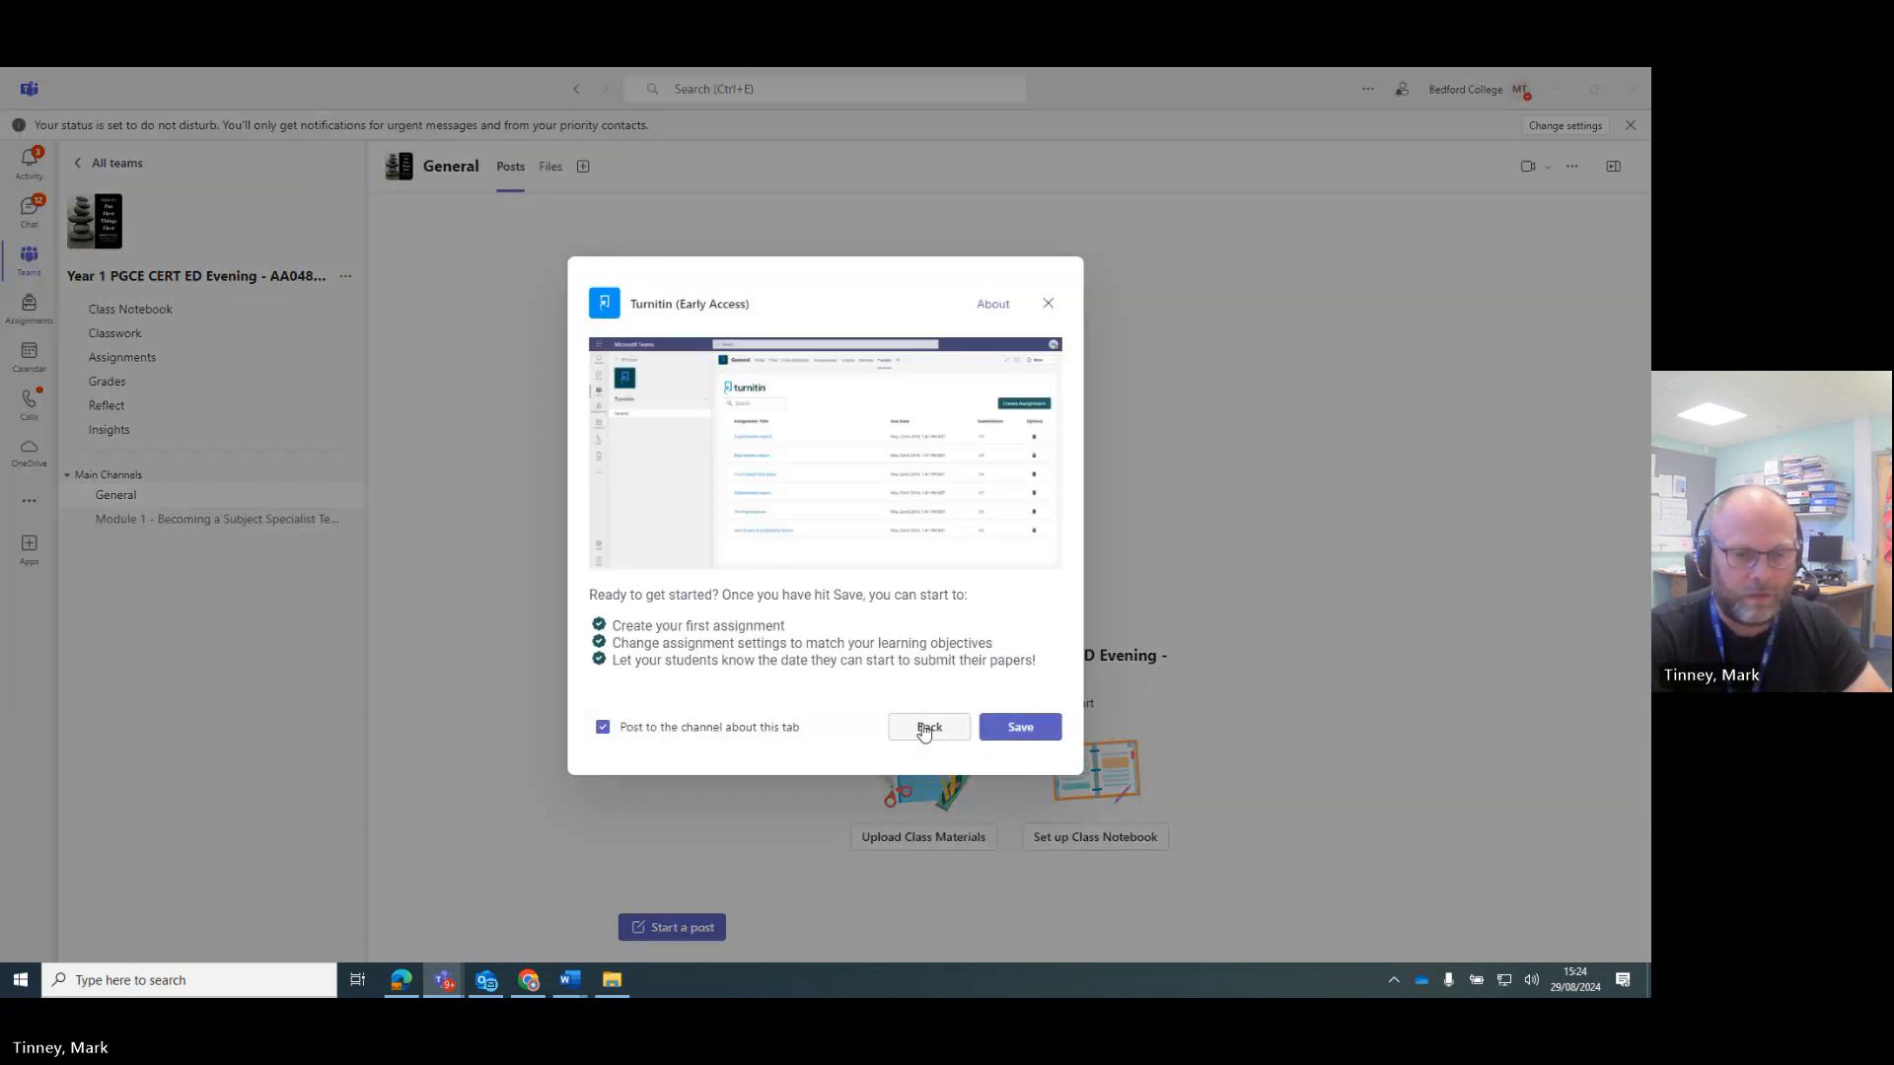
left_click(1020, 730)
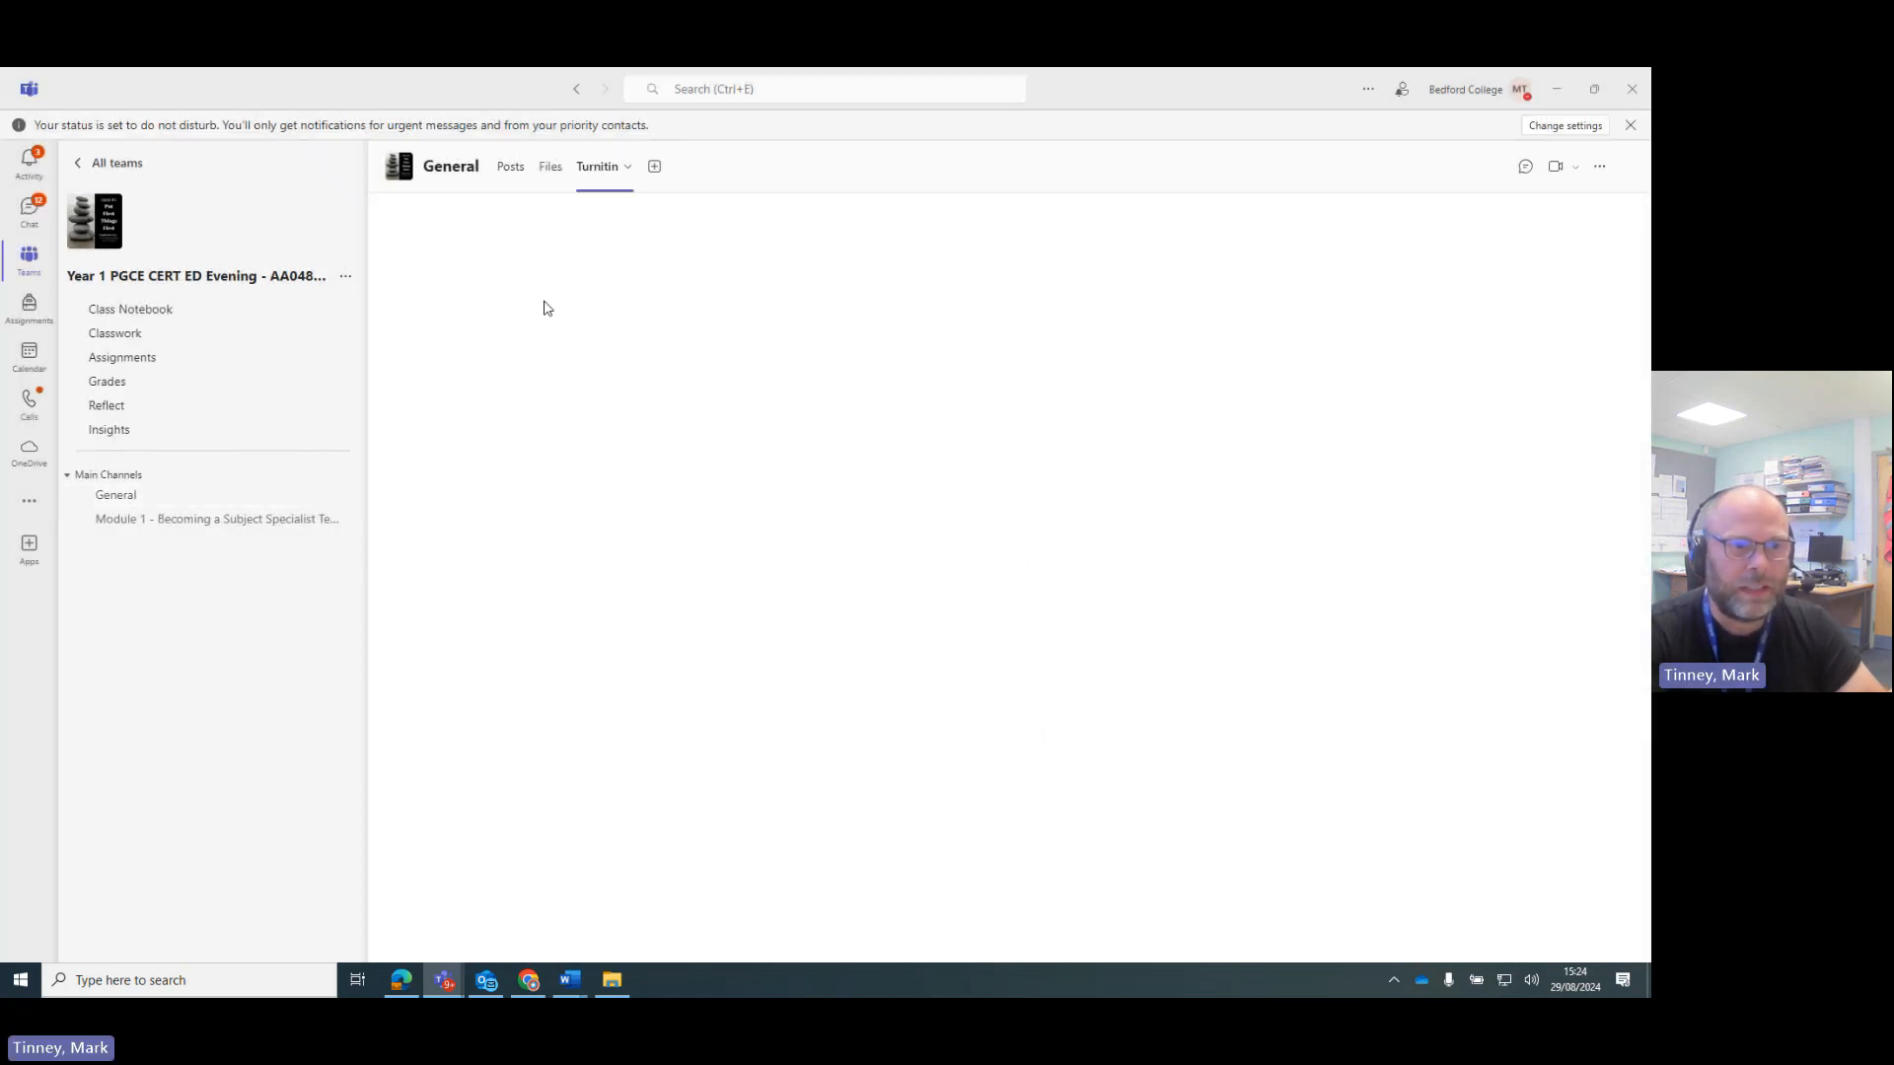
left_click(609, 184)
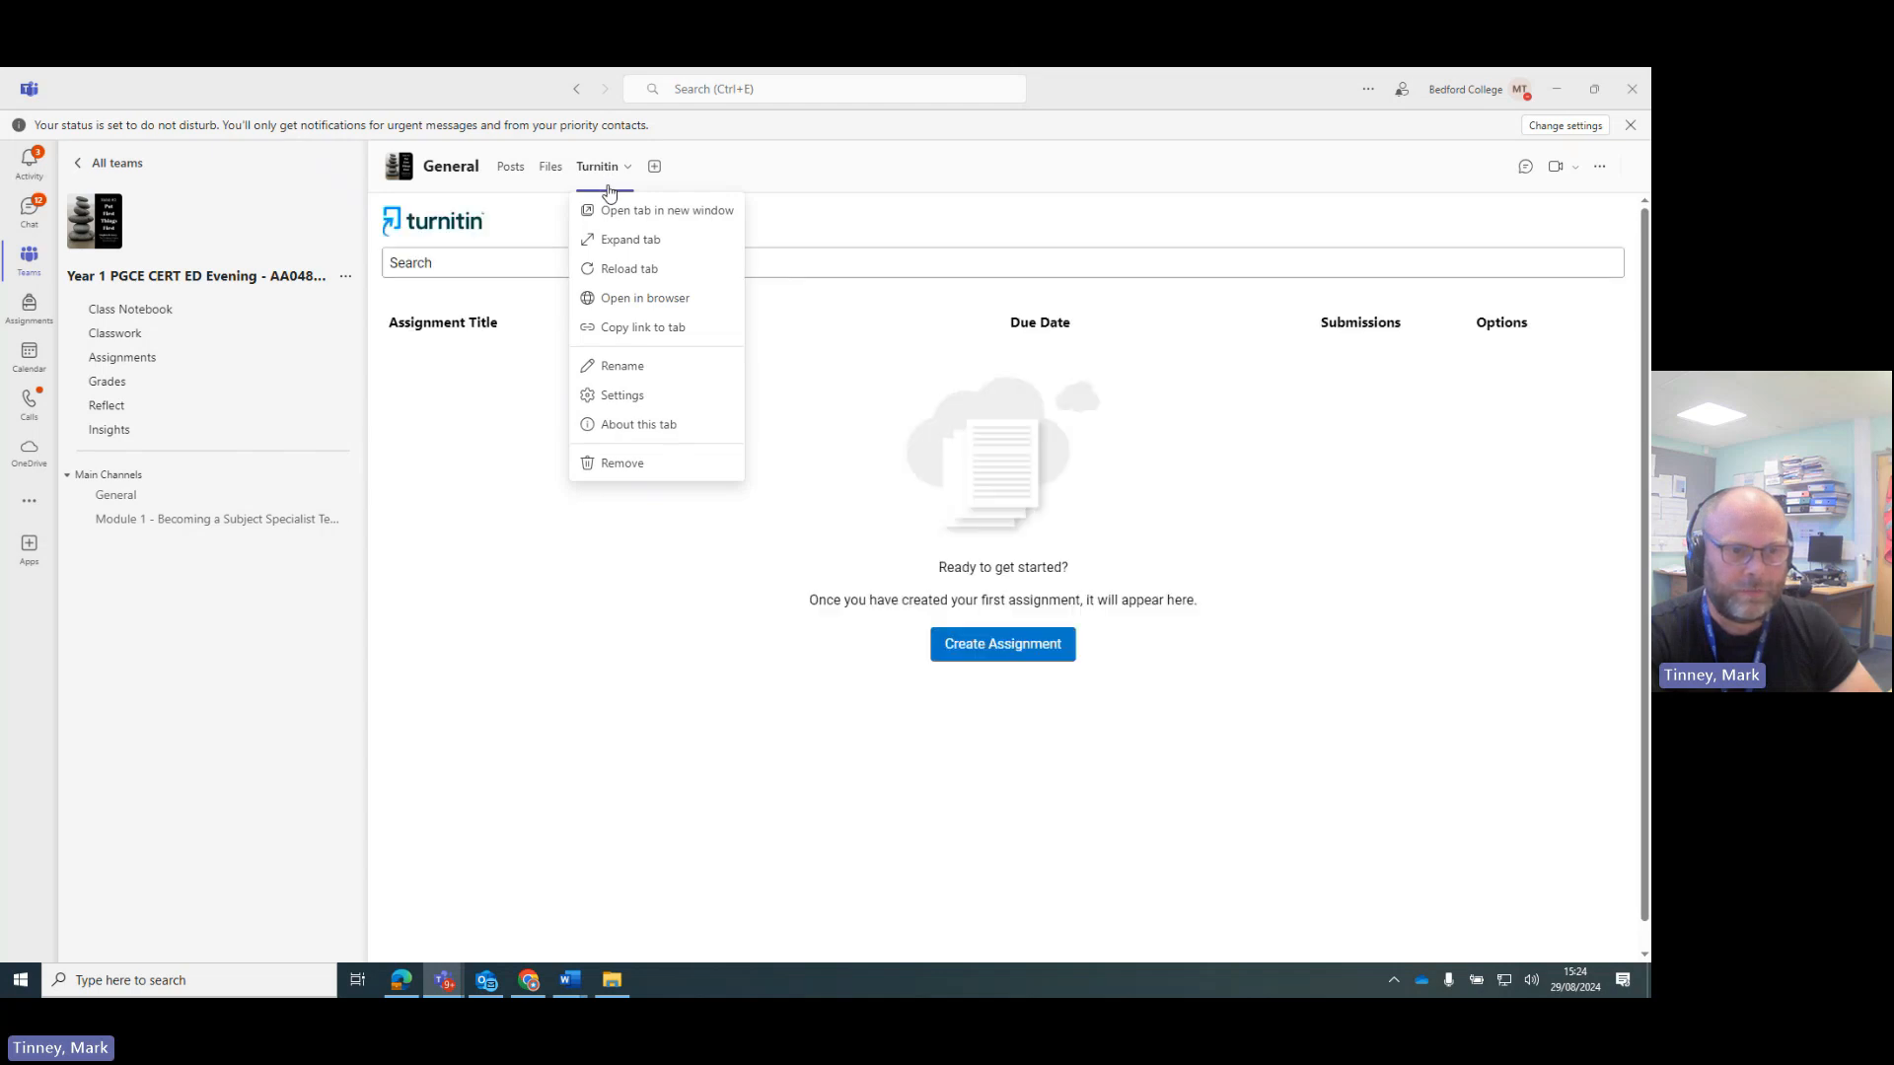
Review the optional submission, similarity report, comparison and template exclusion settings for a new Turnitin assignment, and return to the assignment list without submitting
left_click(960, 632)
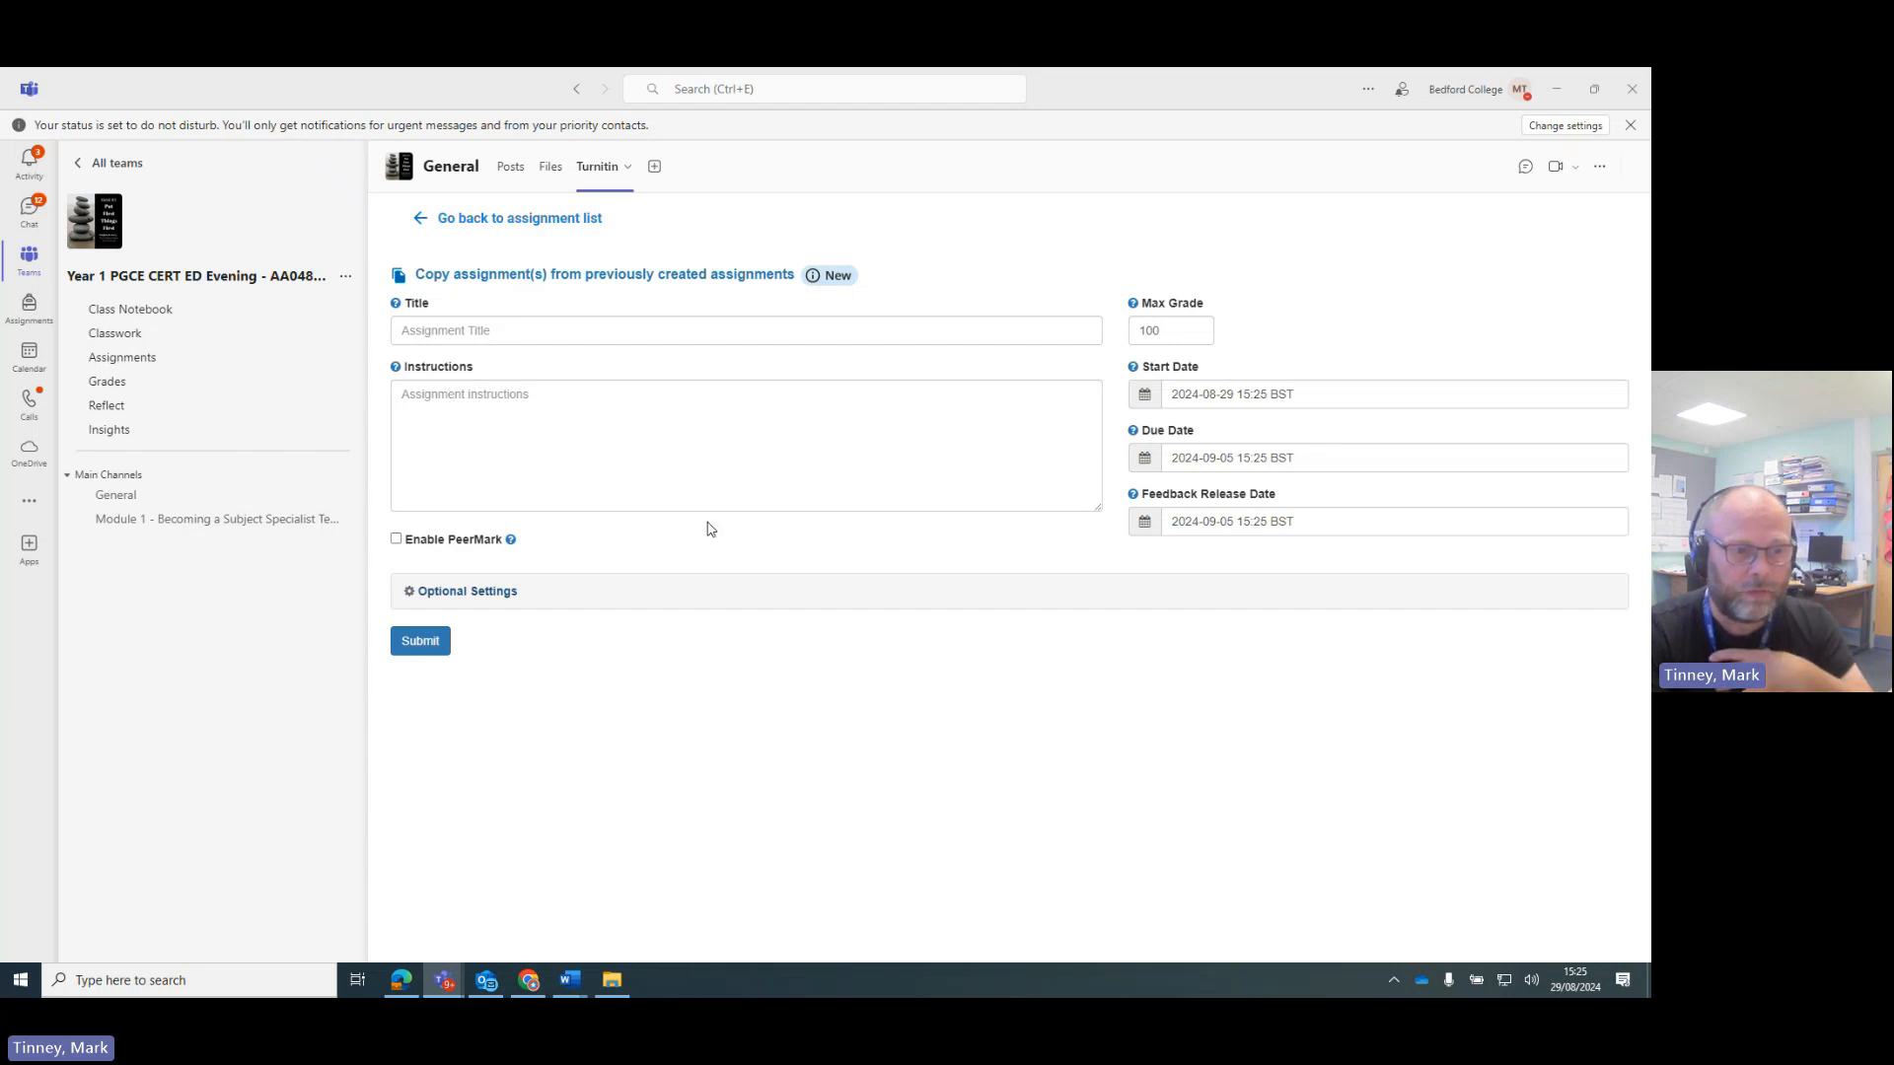
left_click(498, 593)
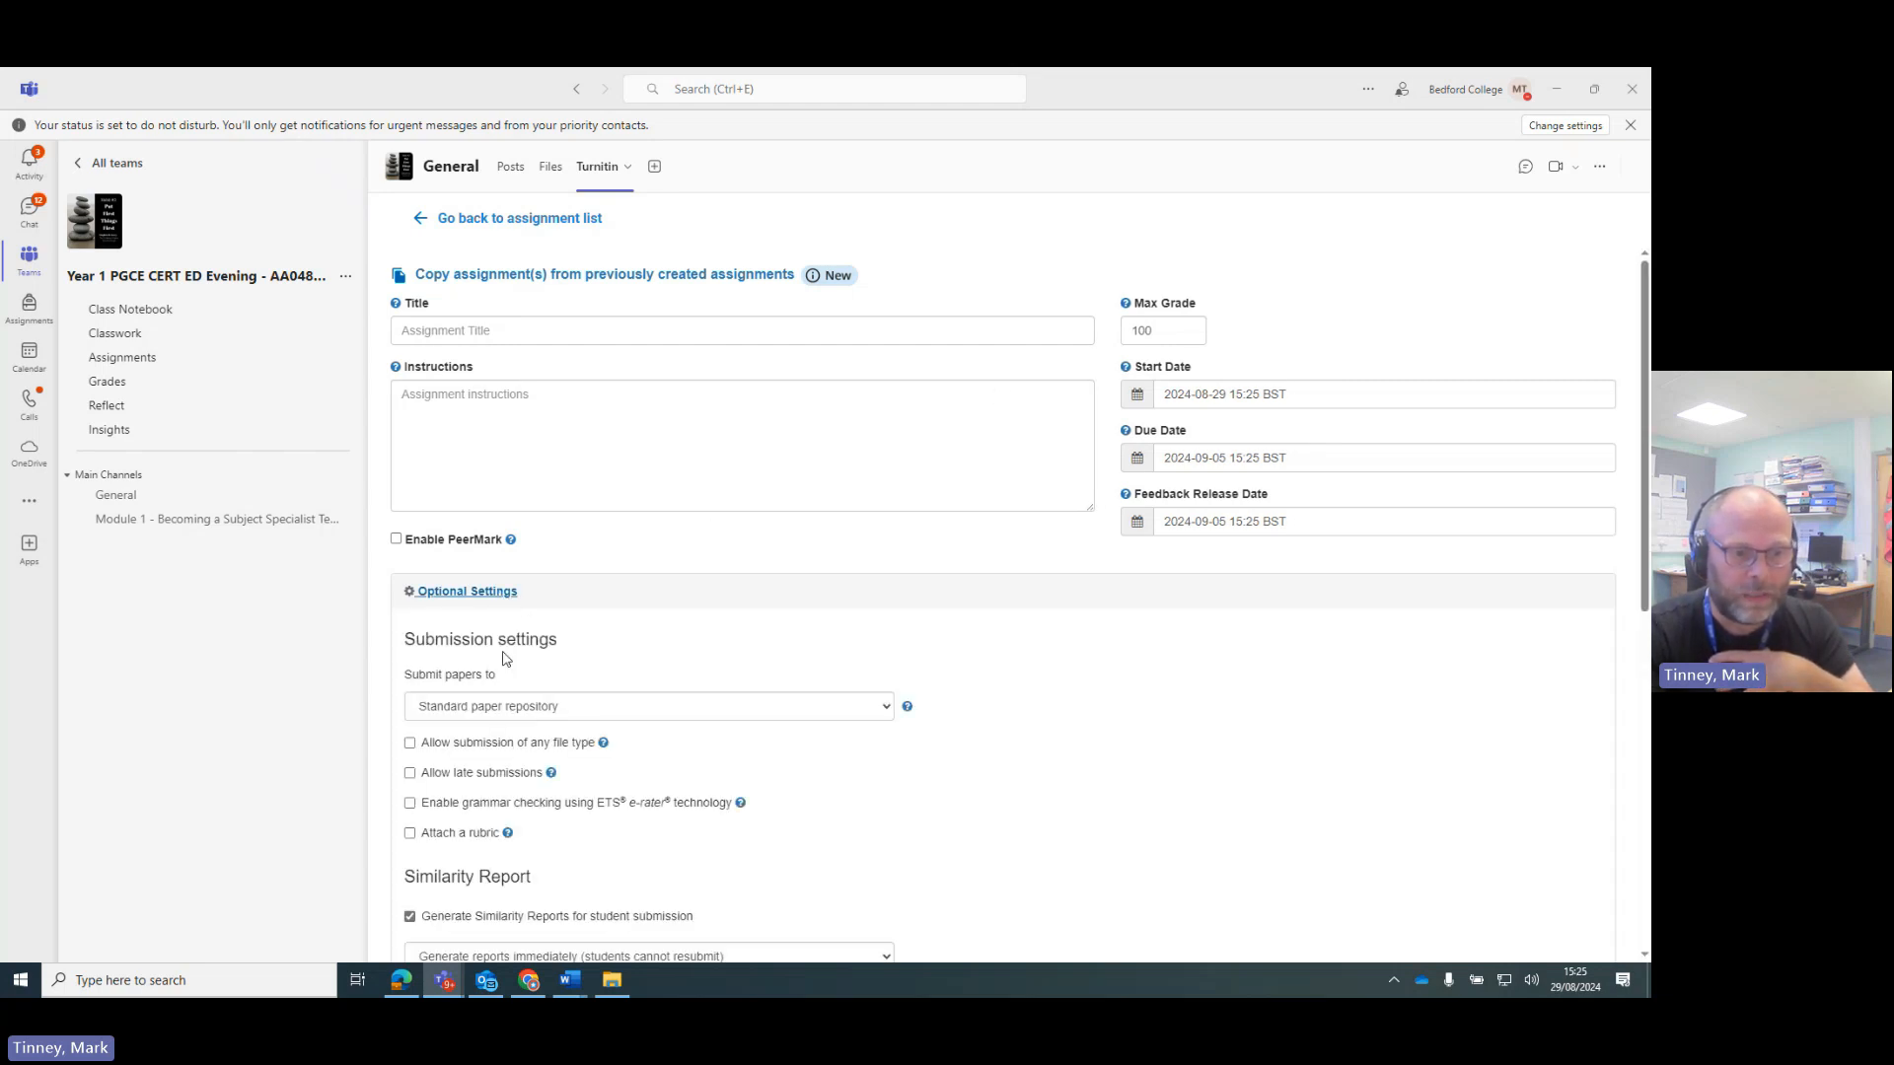
scroll(508, 659, "down", 2)
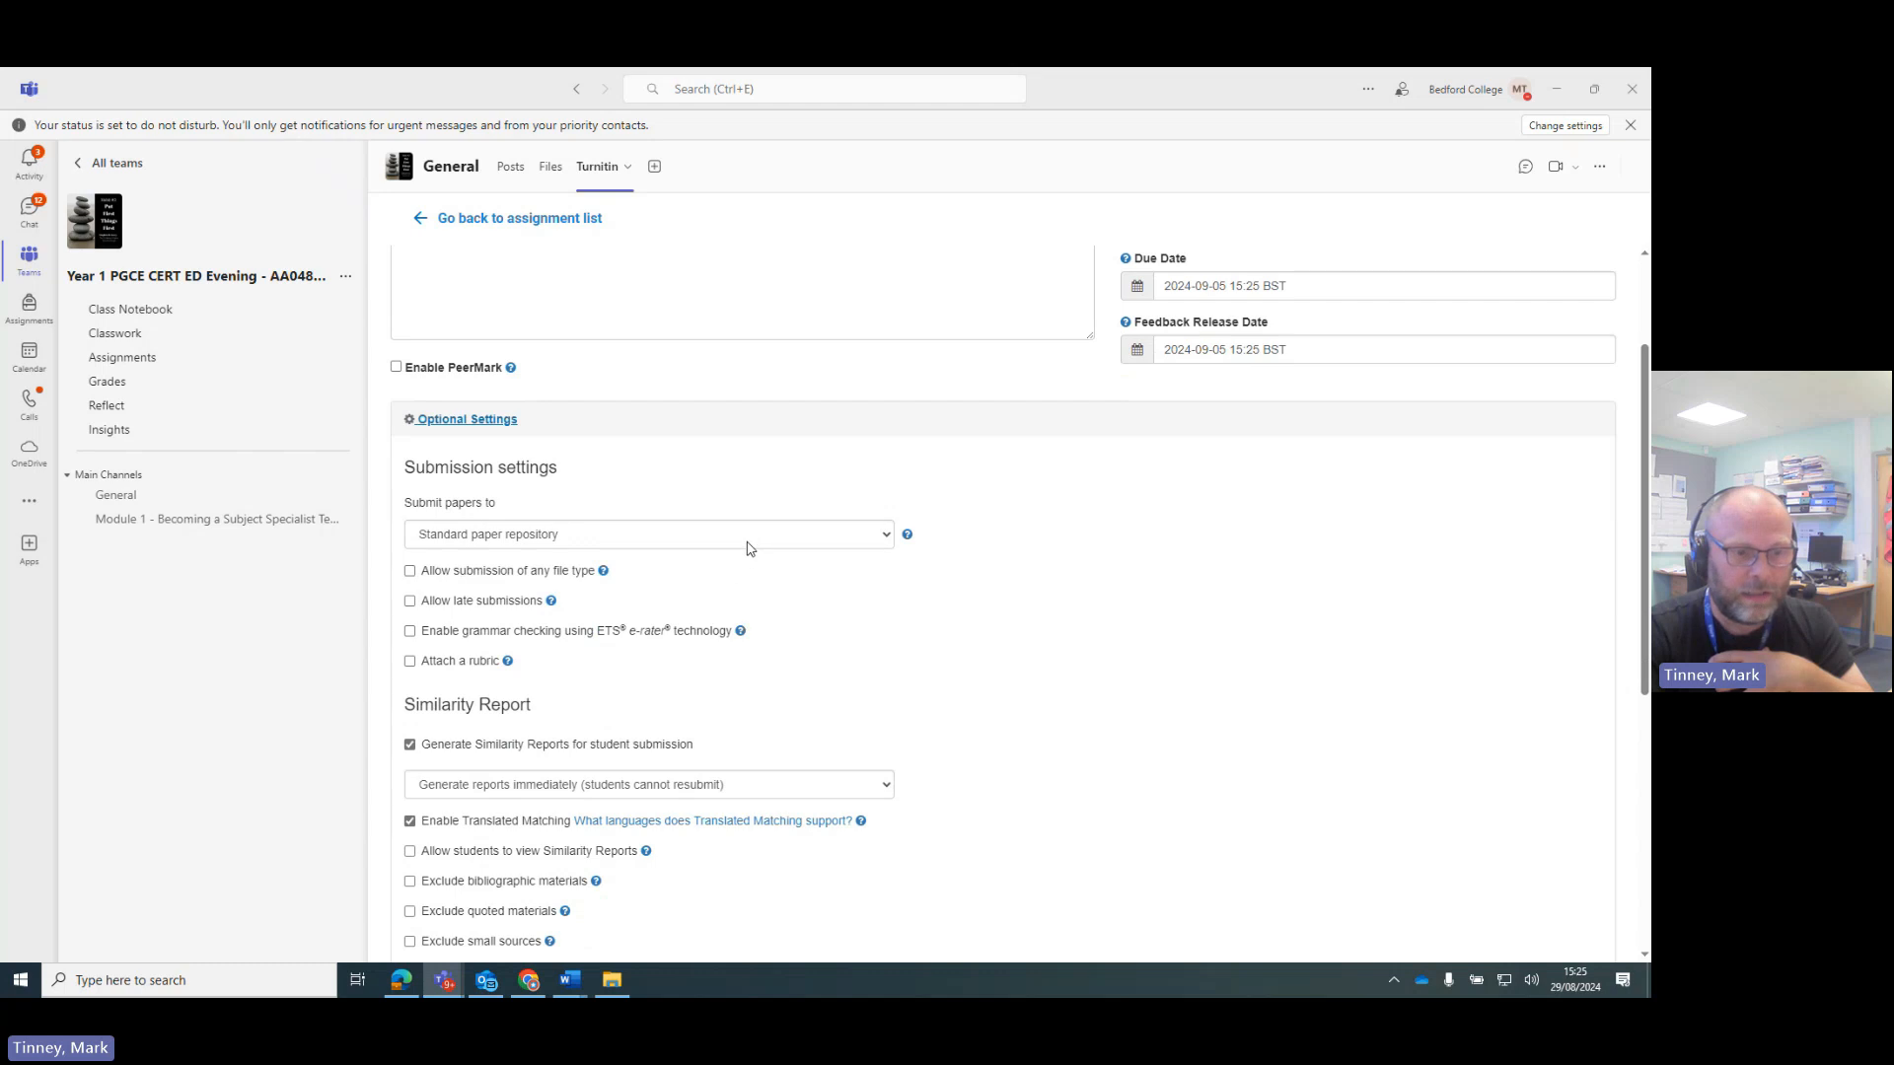
scroll(752, 567, "down", 5)
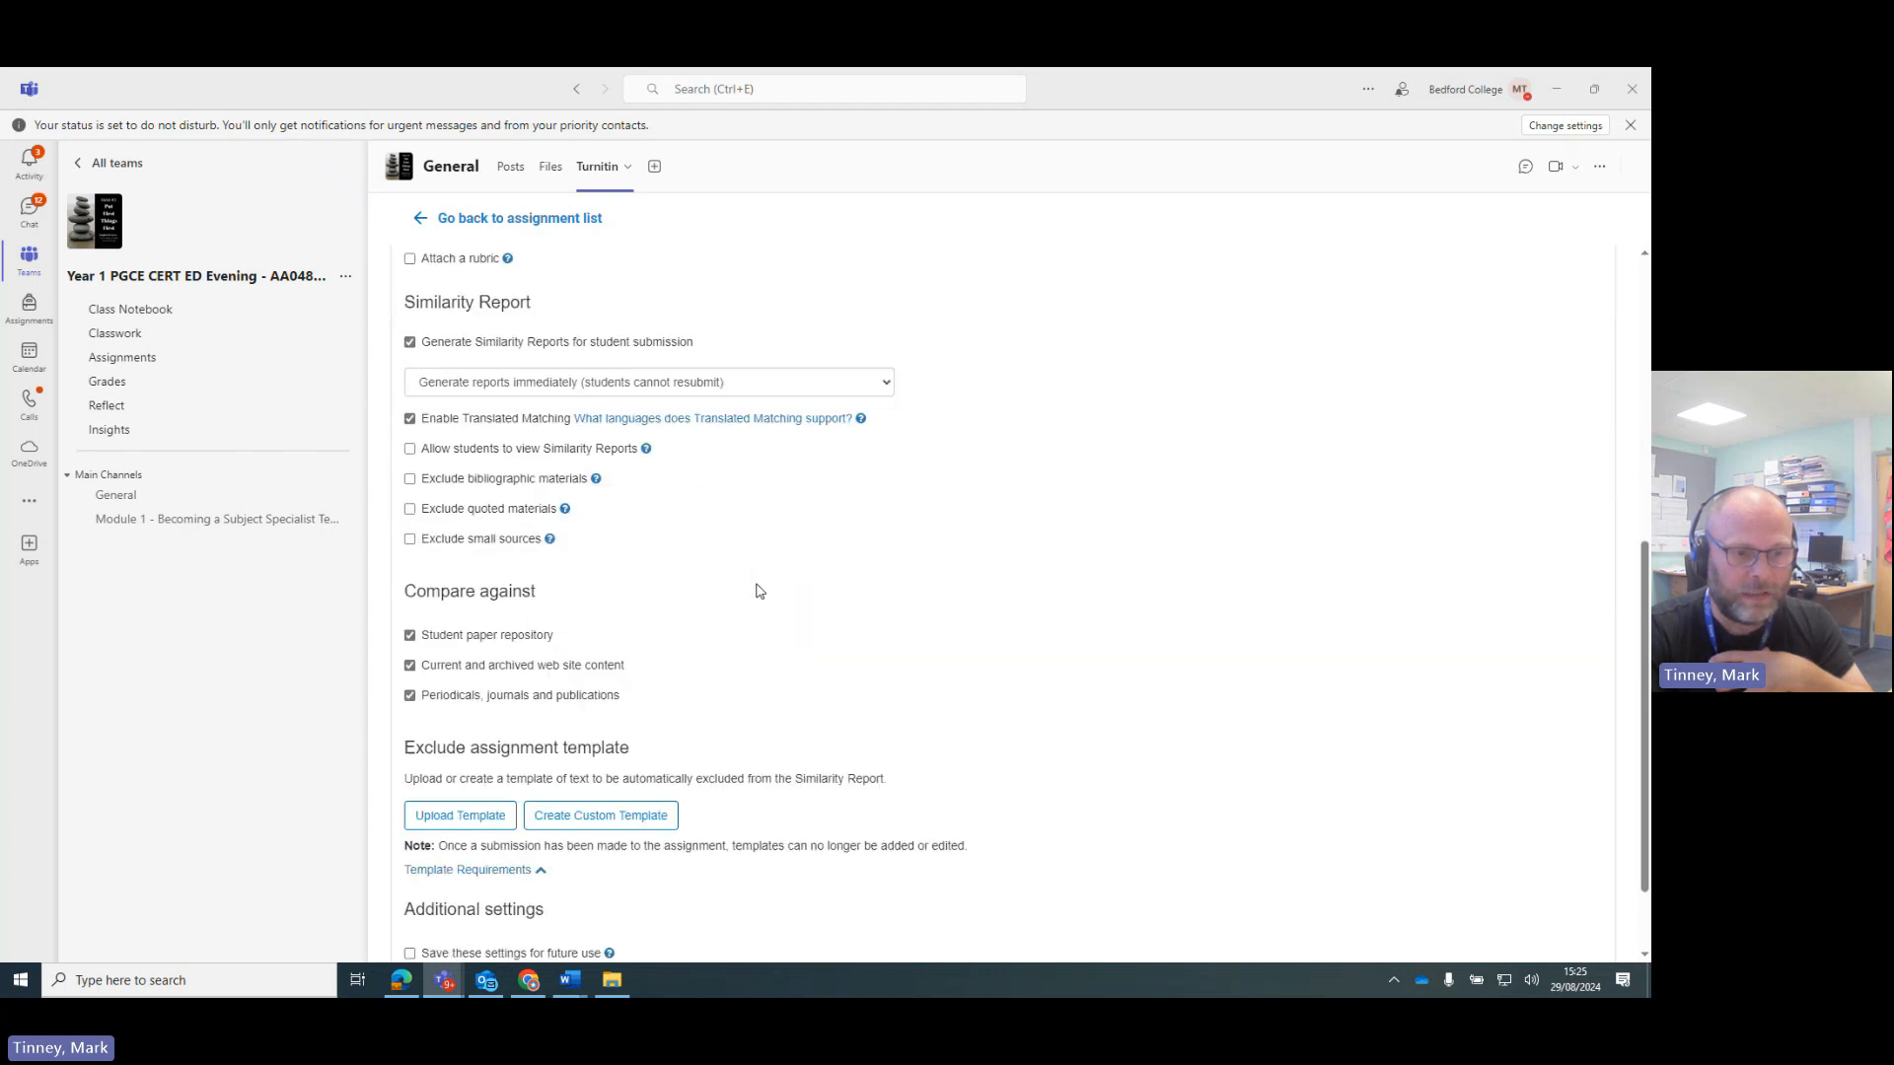
scroll(760, 591, "down", 2)
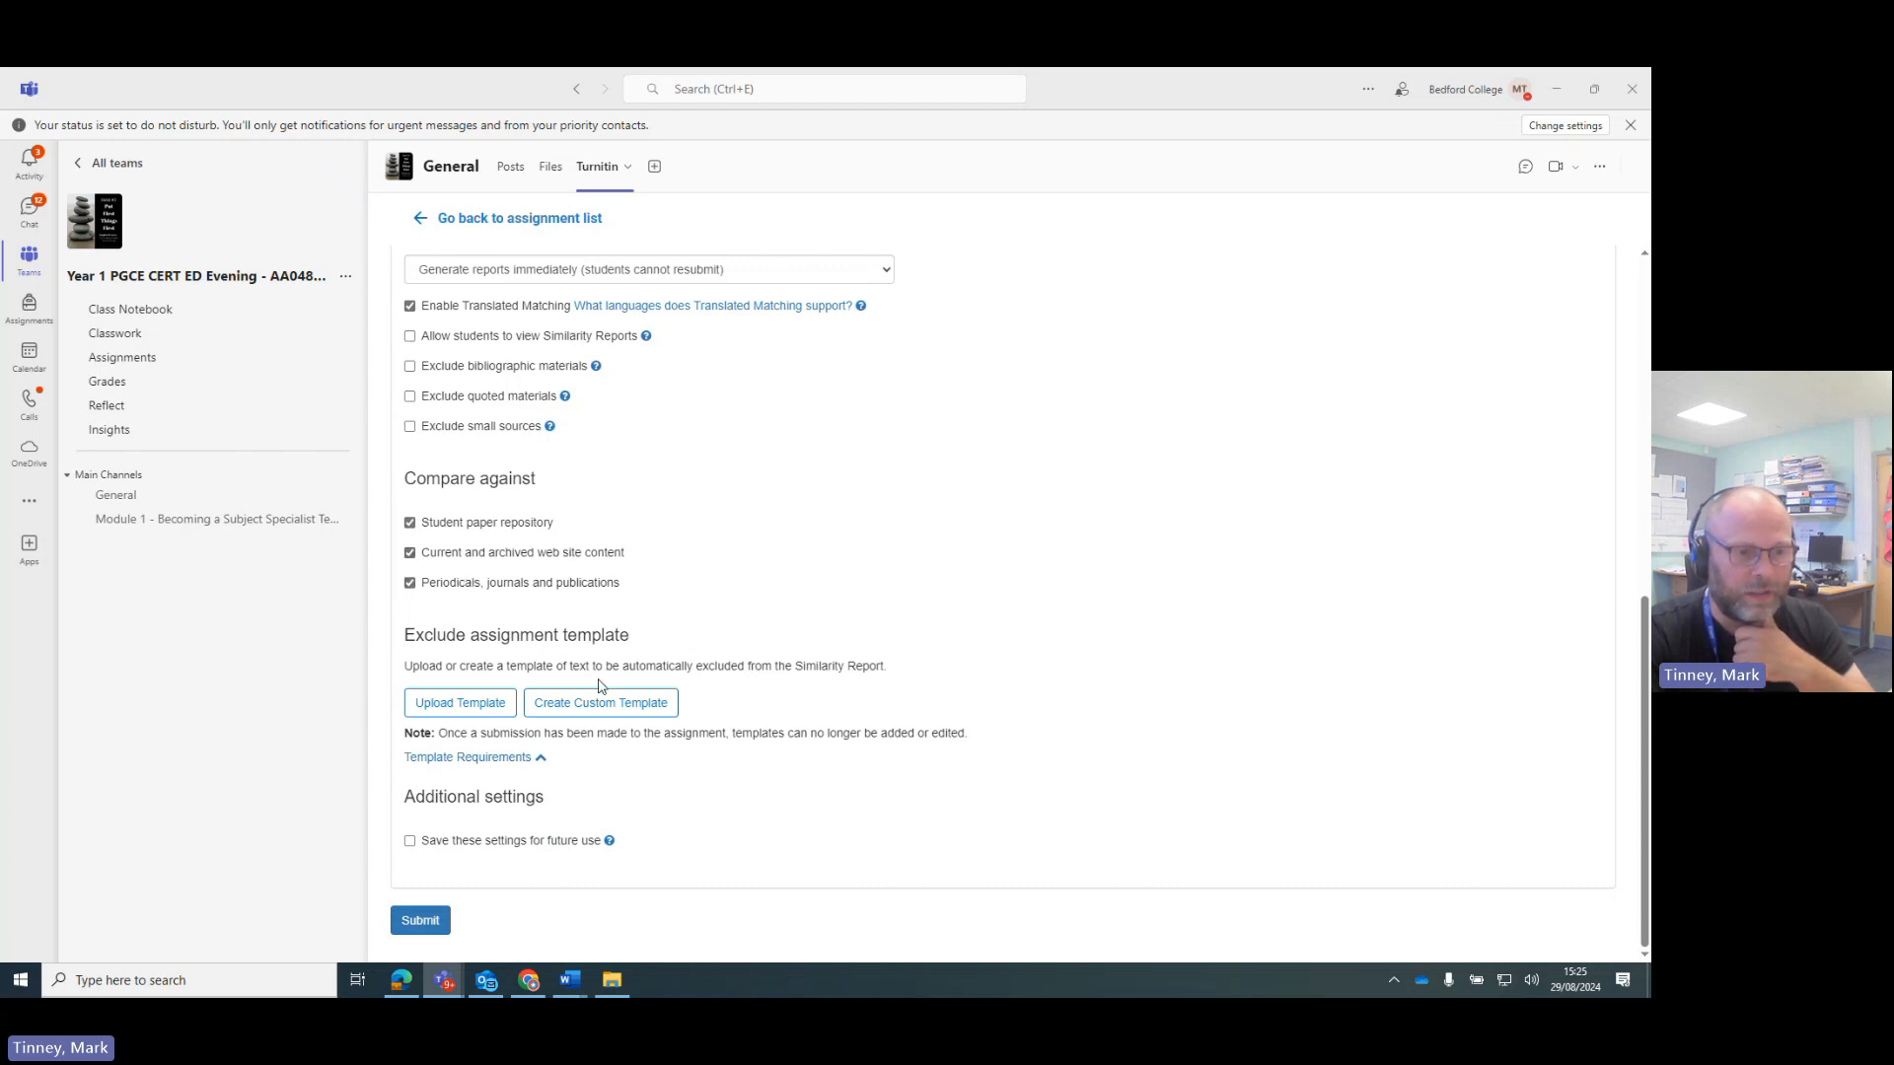
scroll(604, 661, "up", 7)
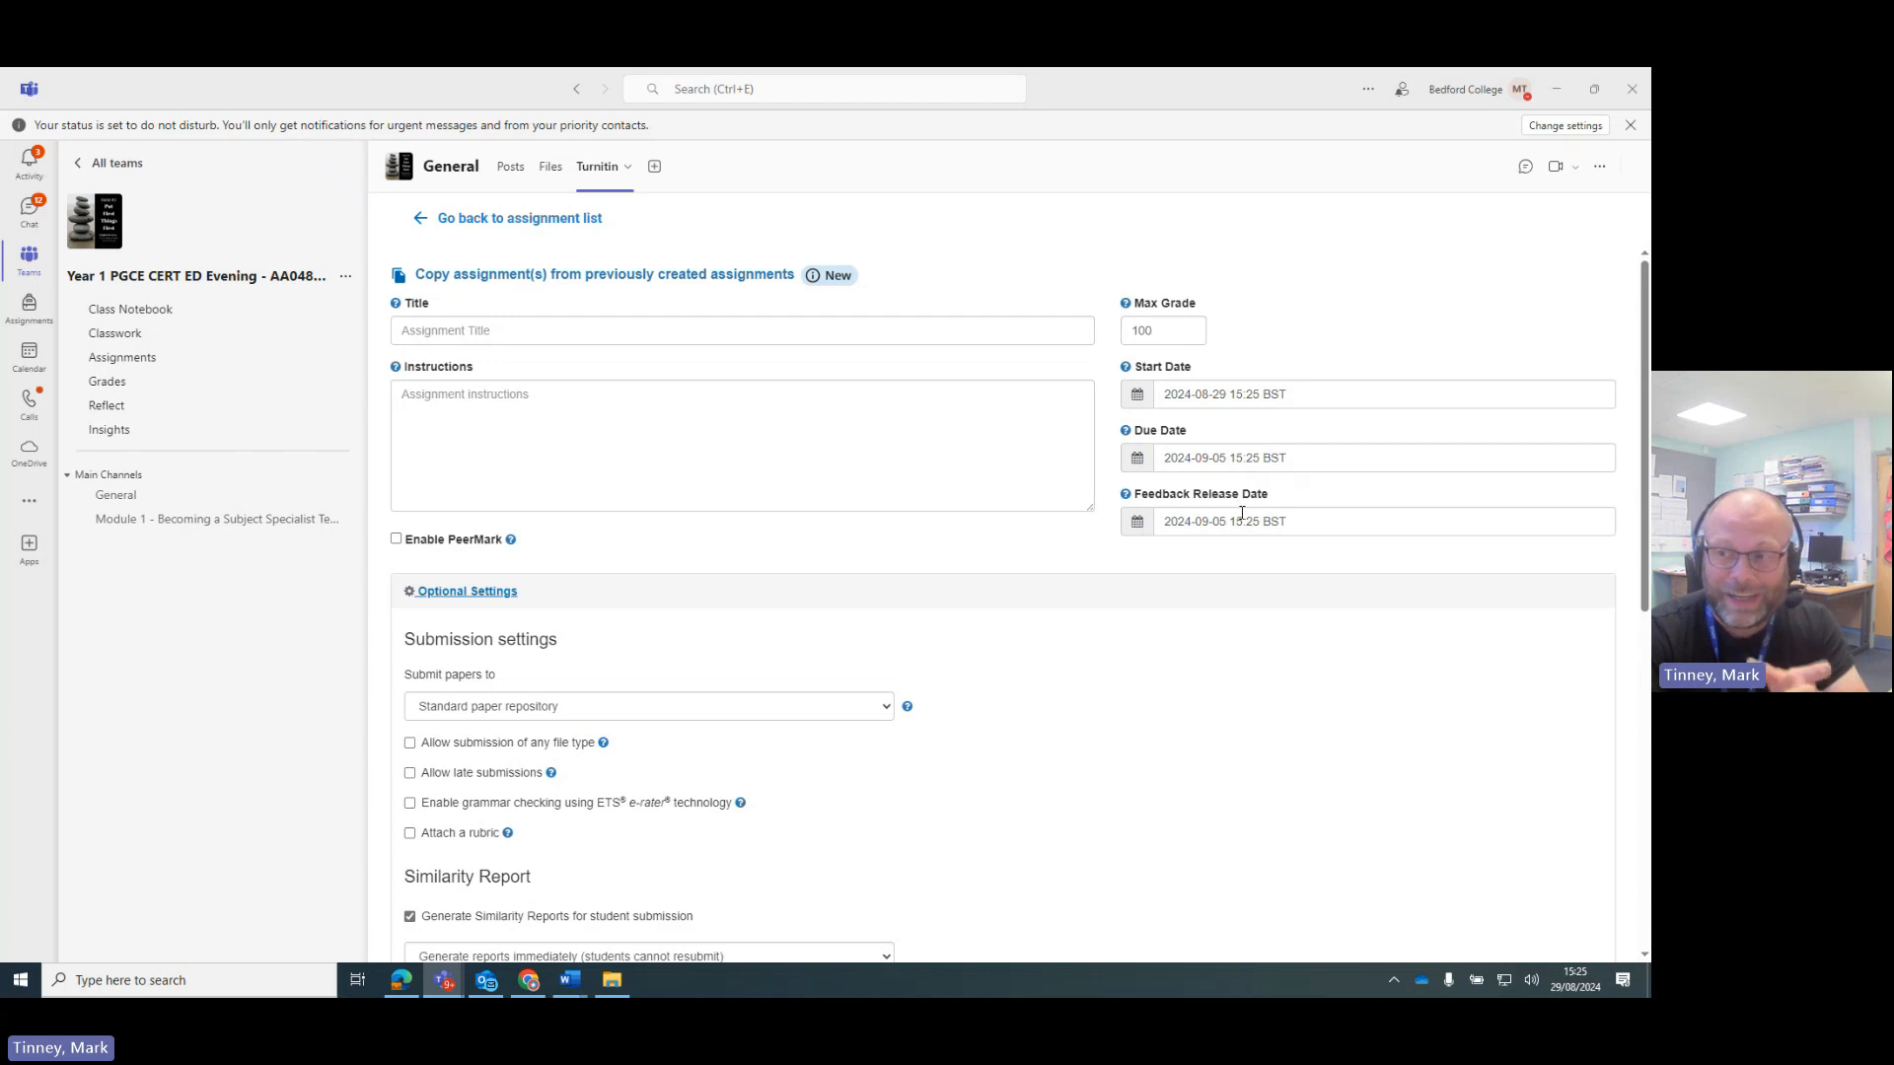
left_click(573, 218)
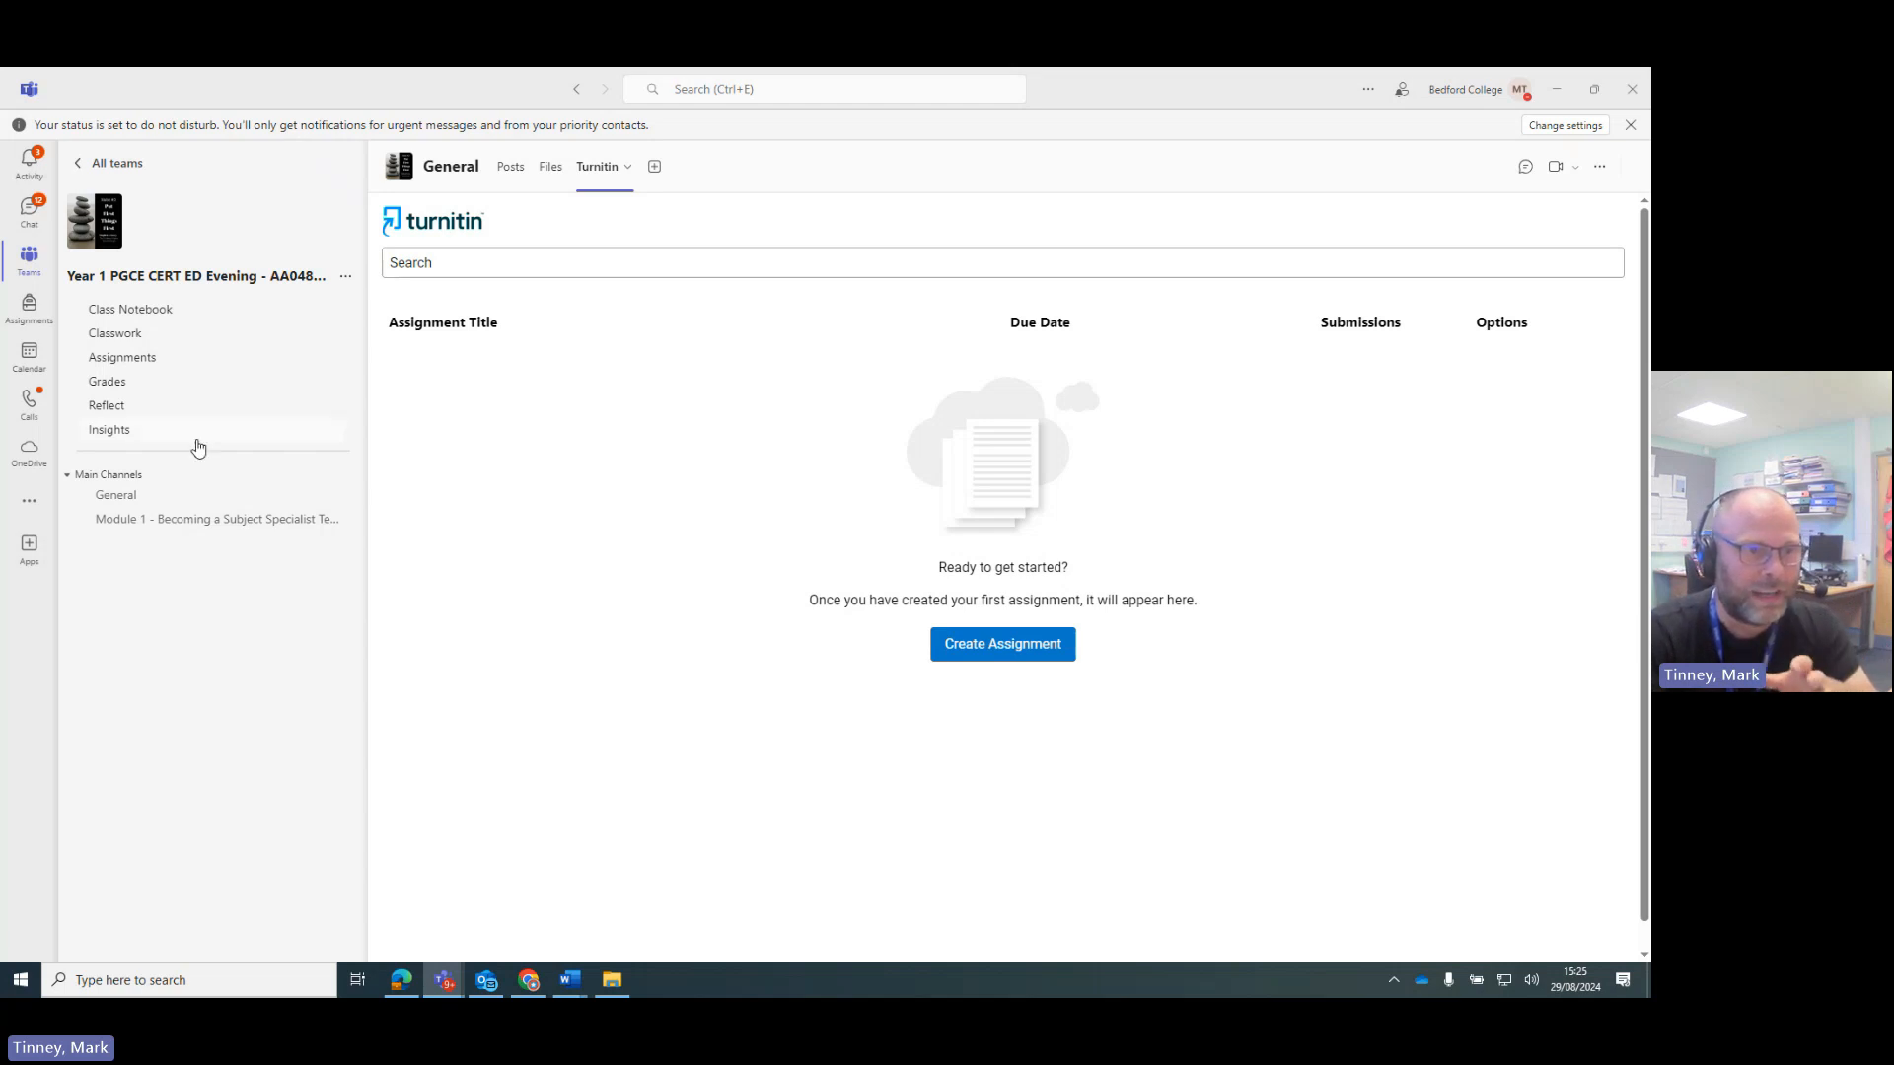
Compare the posts and added apps of the General channel with those of the Module 1 channel
left_click(136, 505)
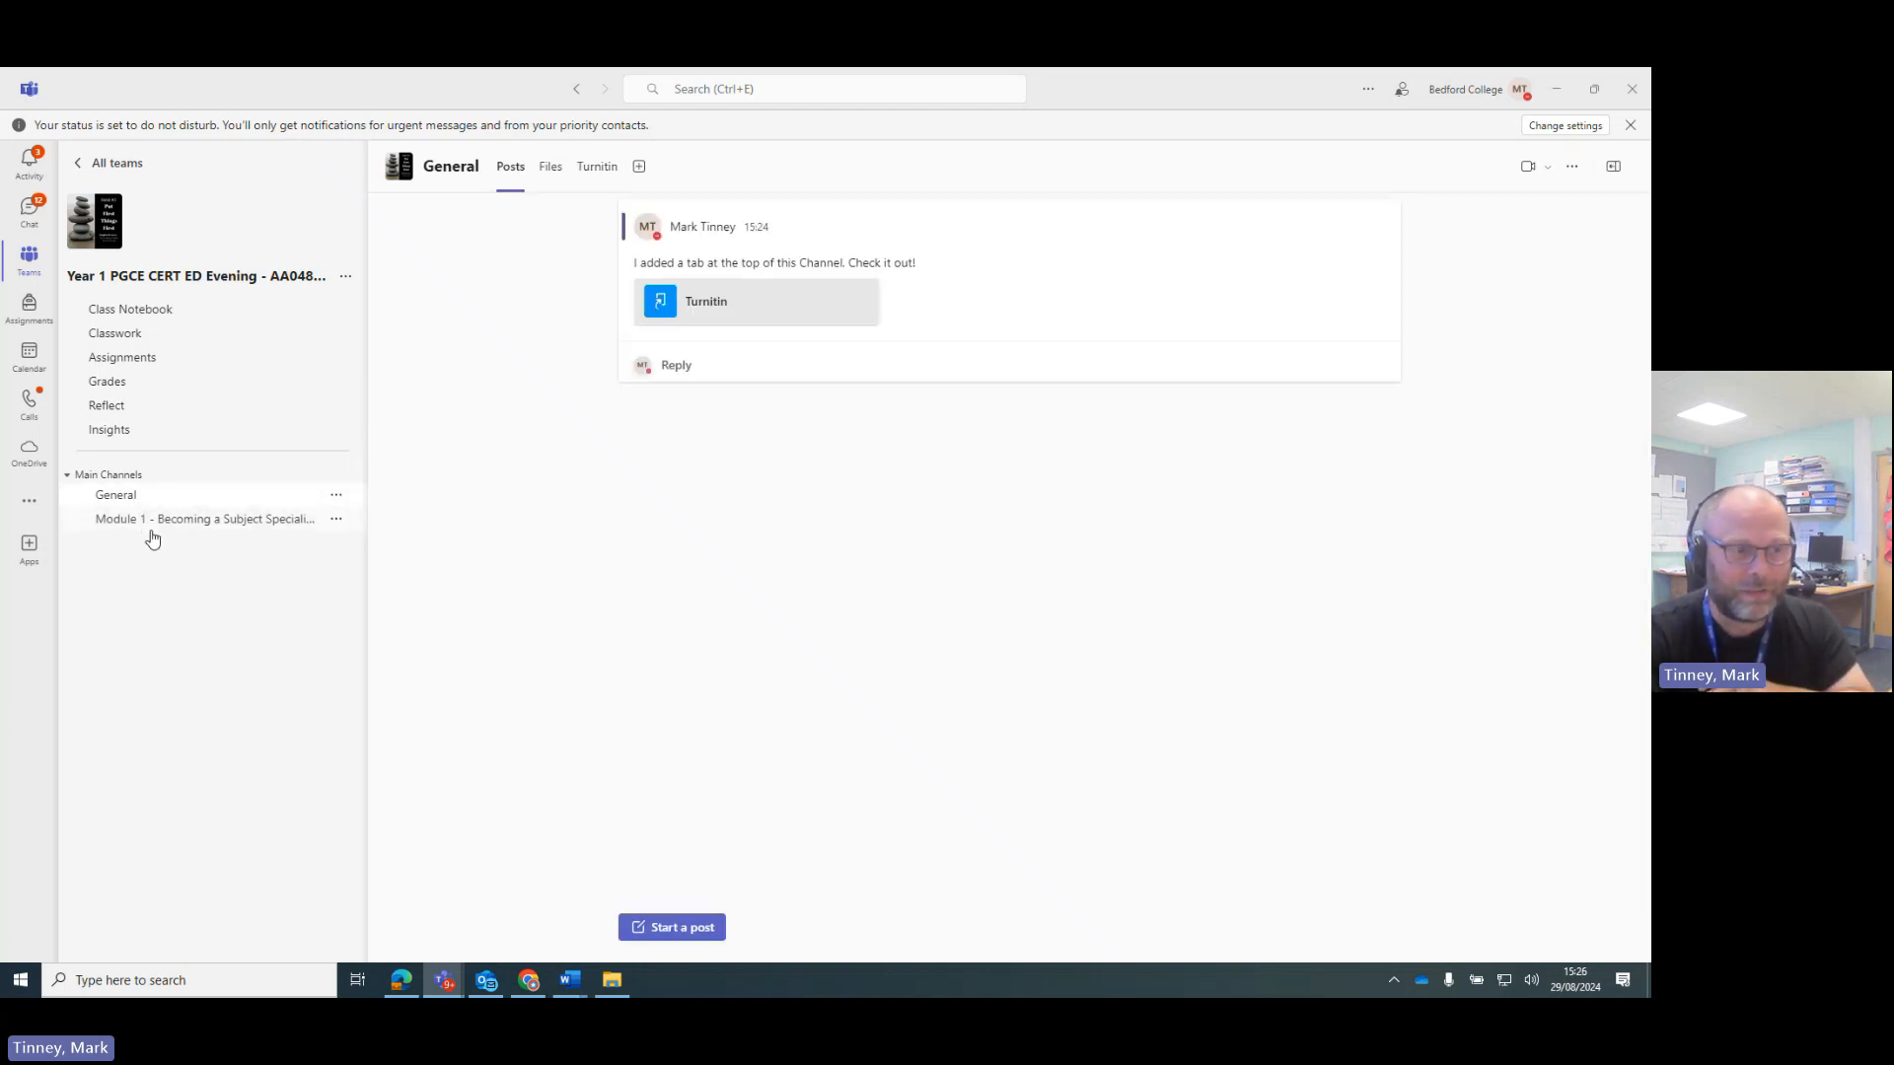
left_click(153, 528)
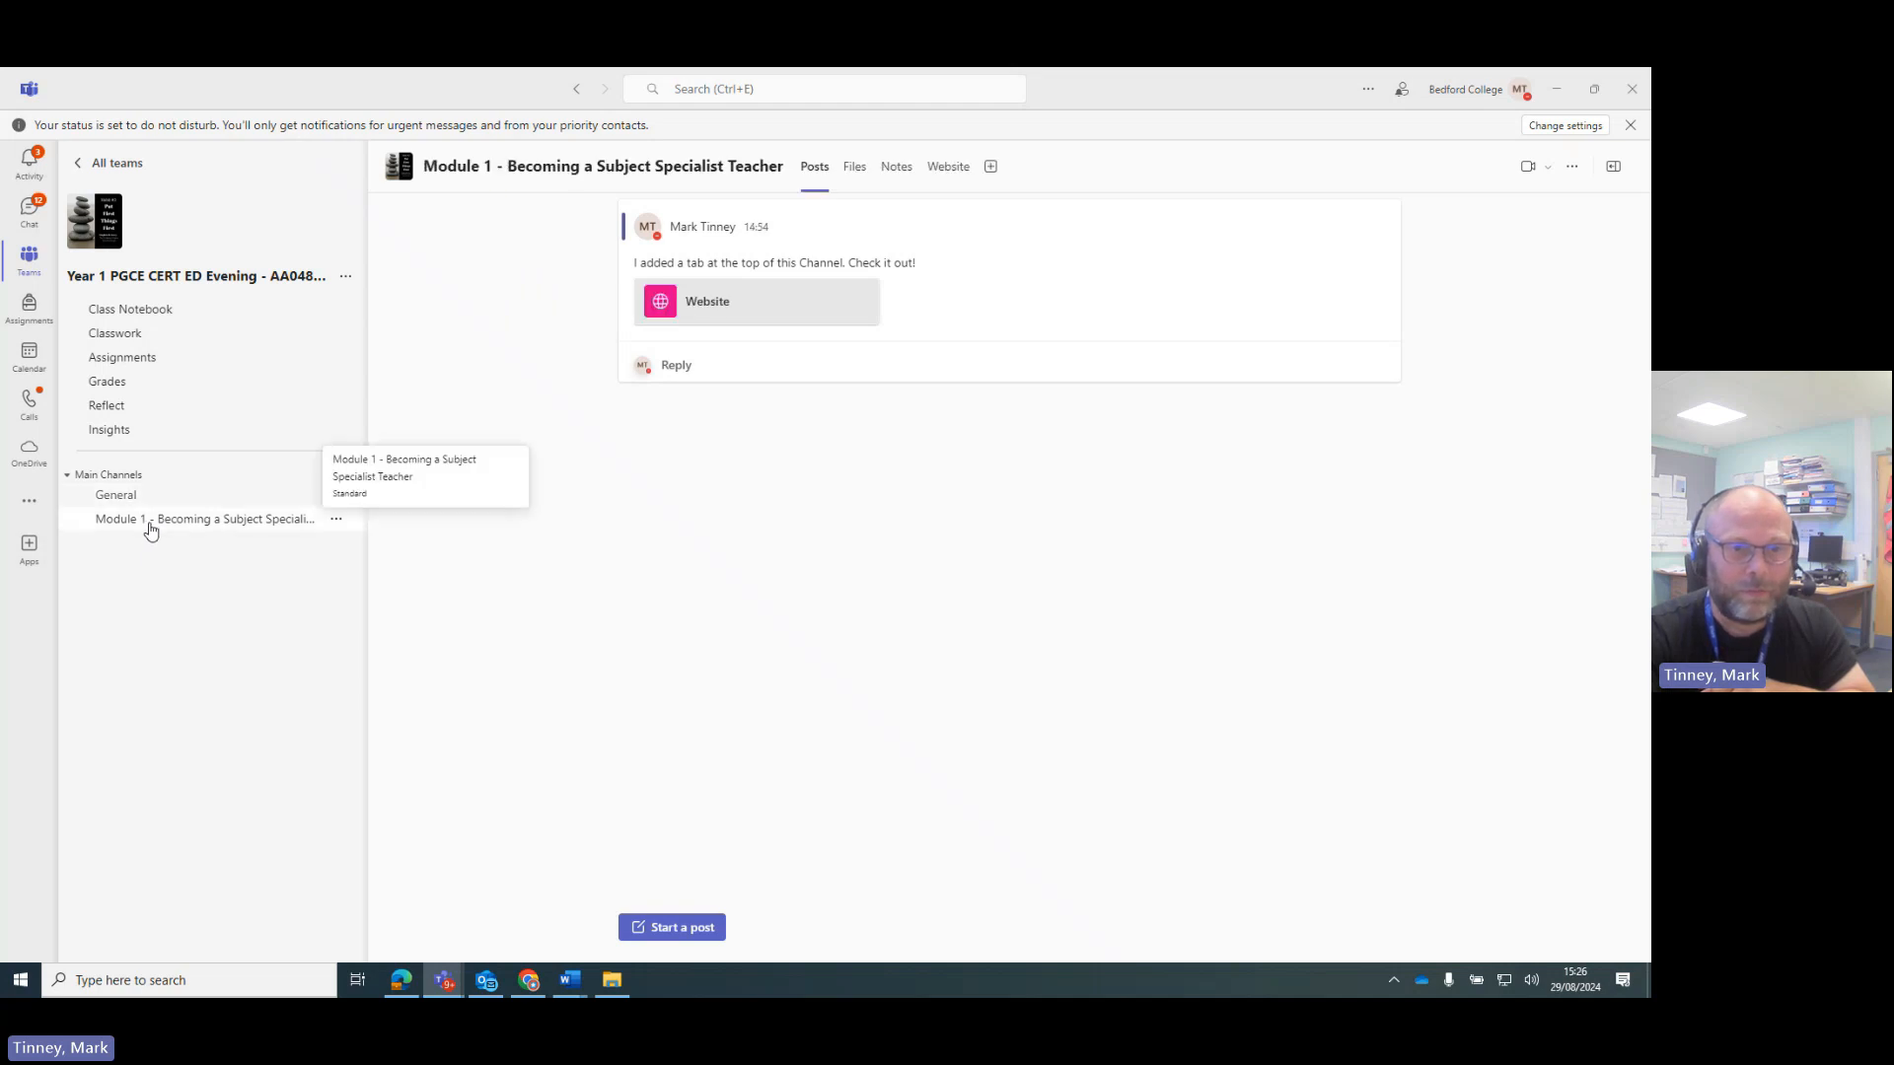
left_click(144, 501)
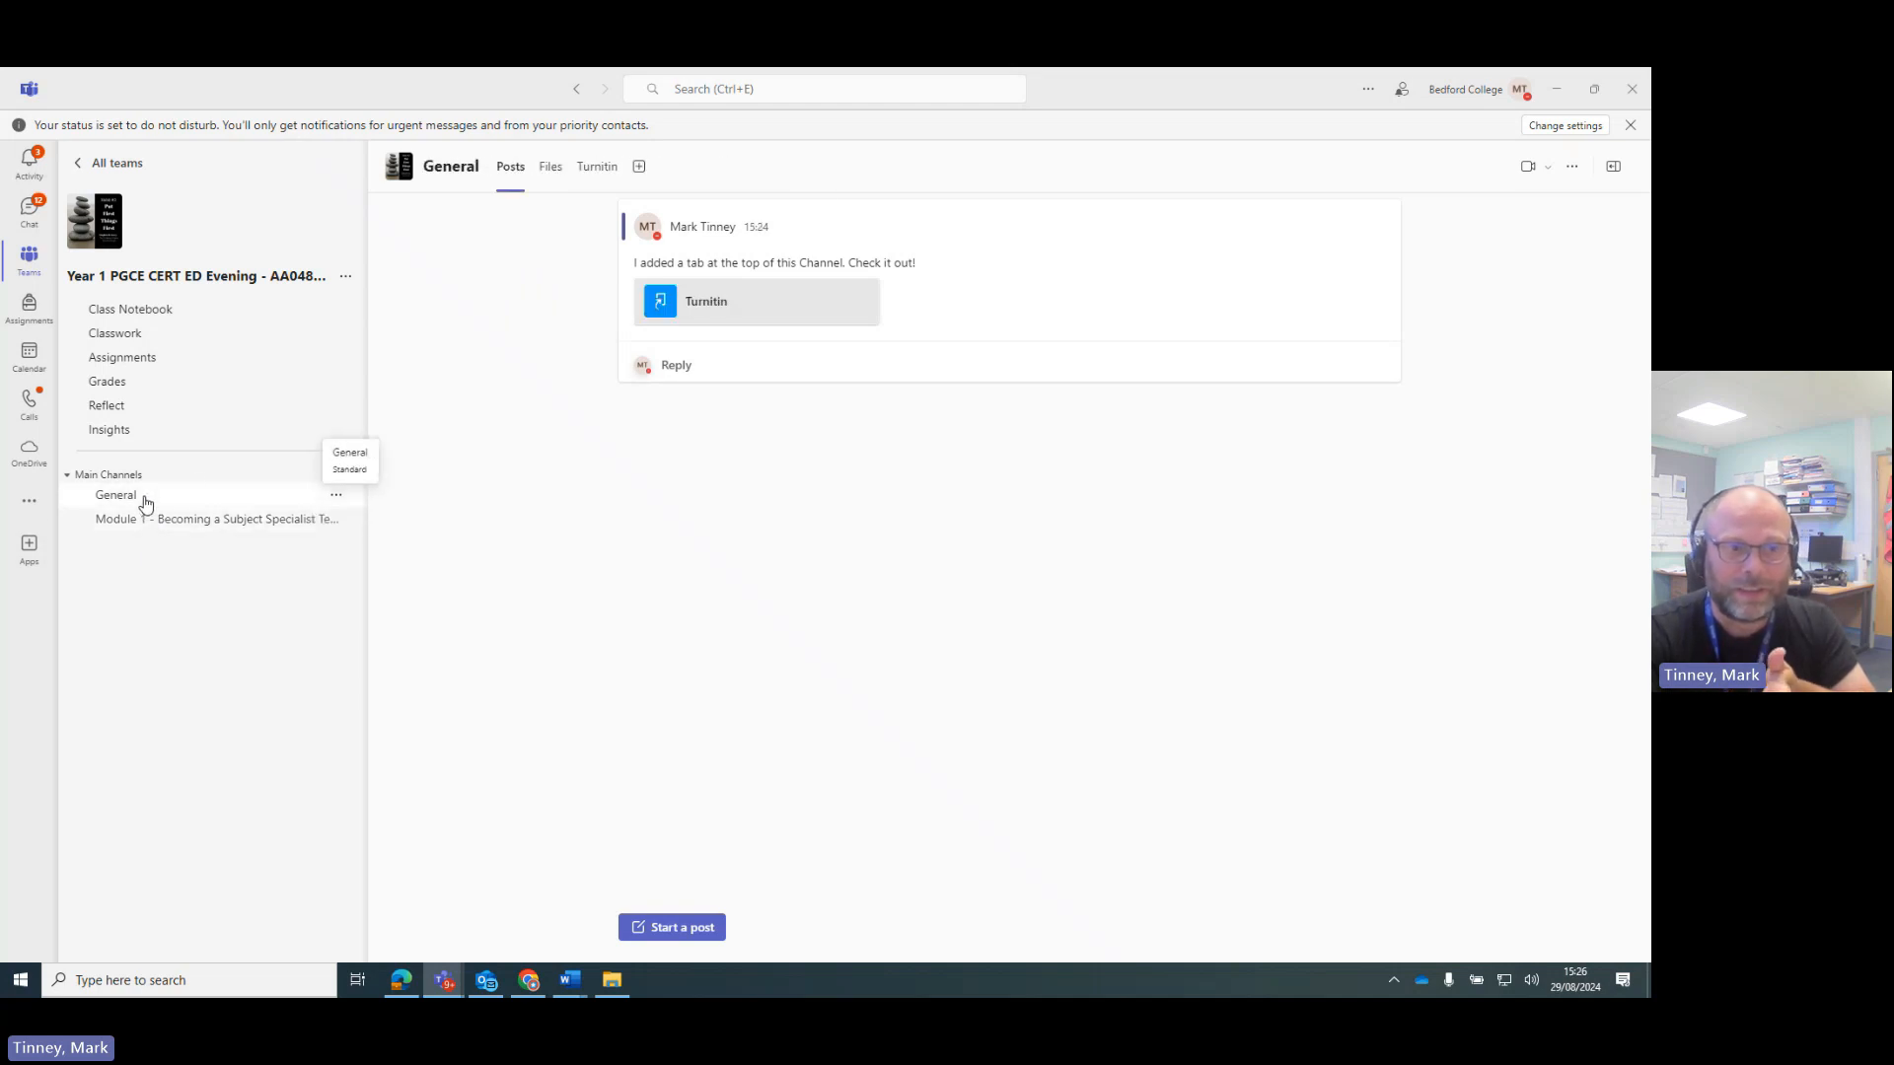